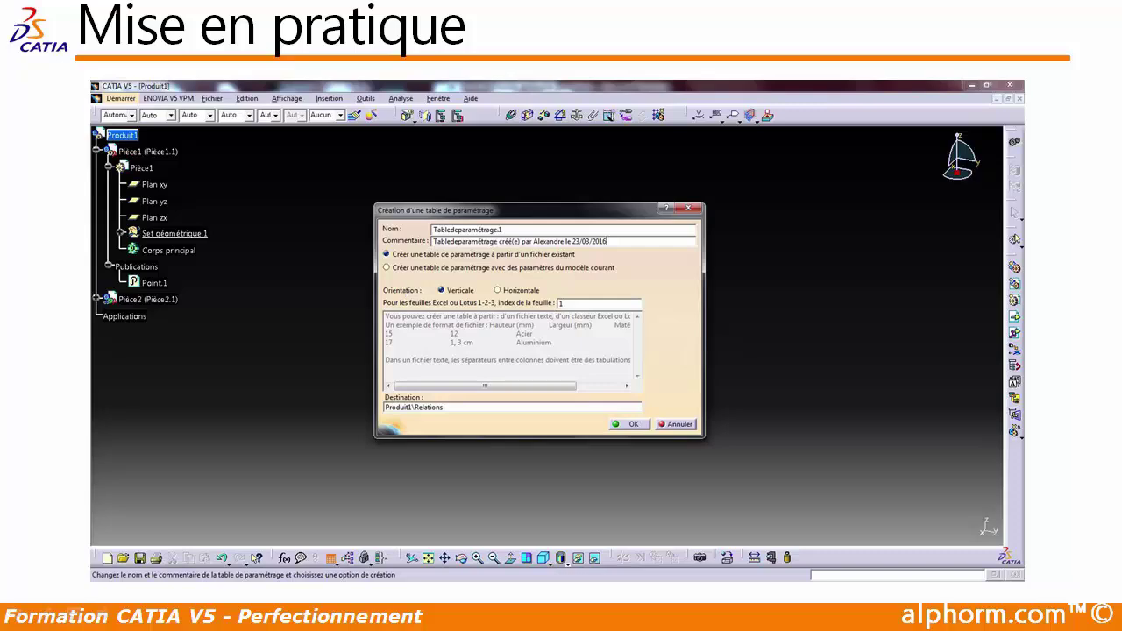
# Step: Switch to CATIA V5 and create a new document of type Part
pyautogui.hotkey('alt', 'Tab')
pyautogui.click(762, 258)
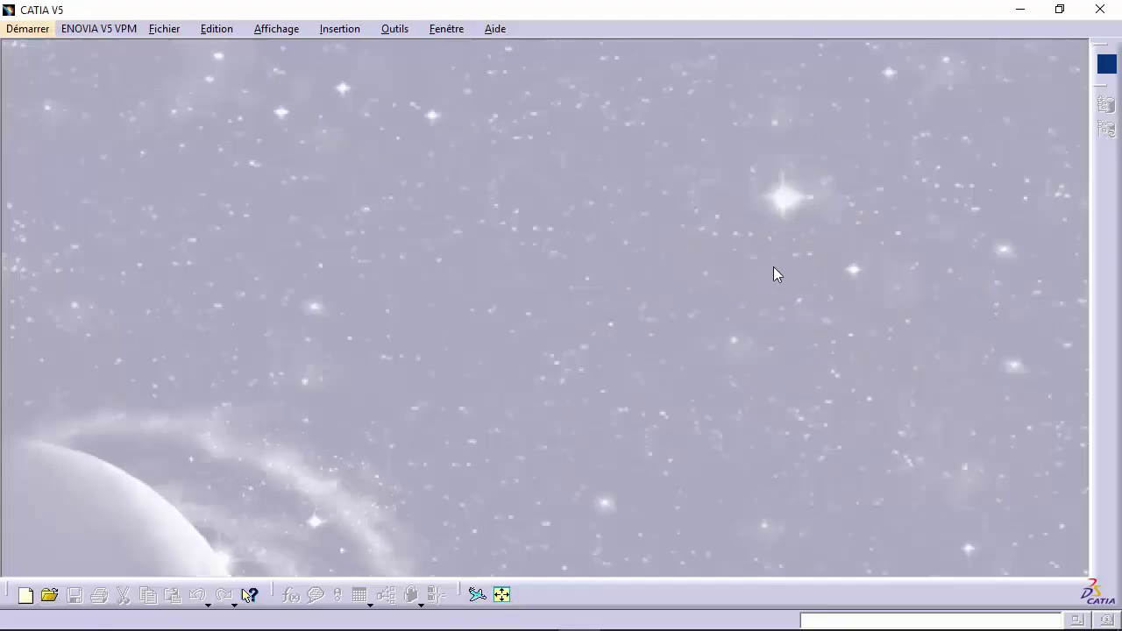
pyautogui.click(161, 29)
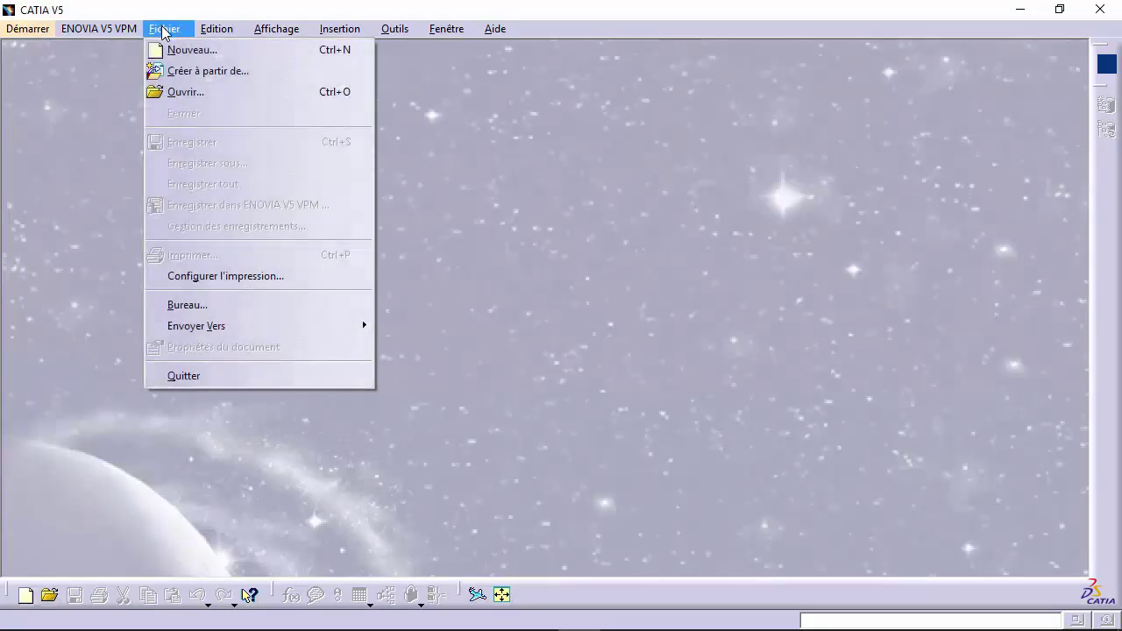
pyautogui.click(180, 48)
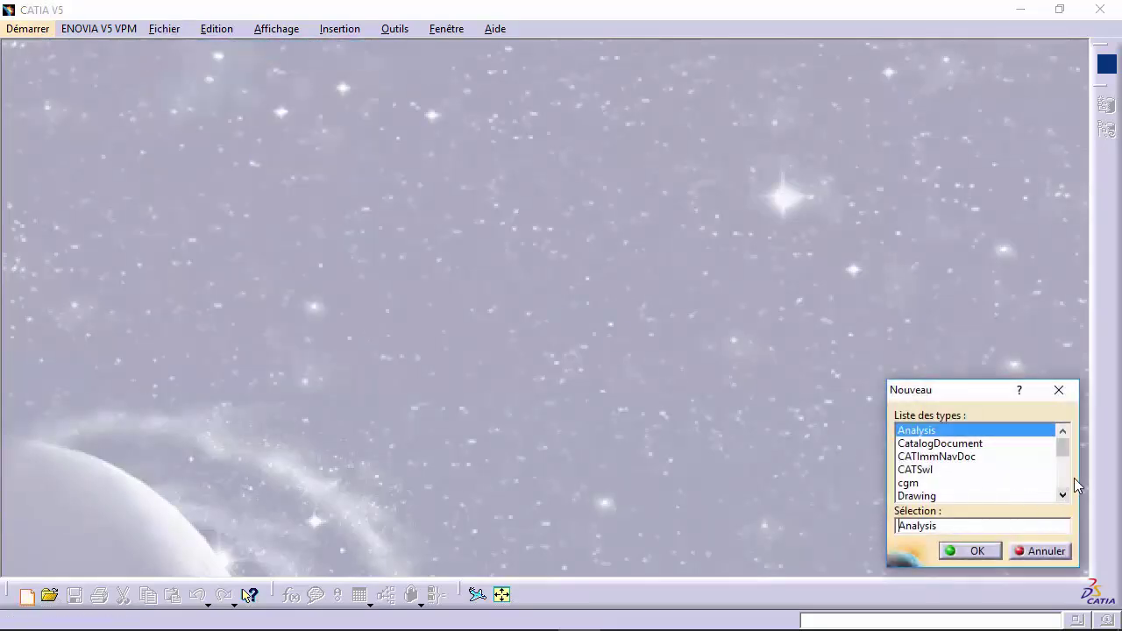
pyautogui.scroll(-1, 1059, 460)
pyautogui.scroll(-1, 1059, 460)
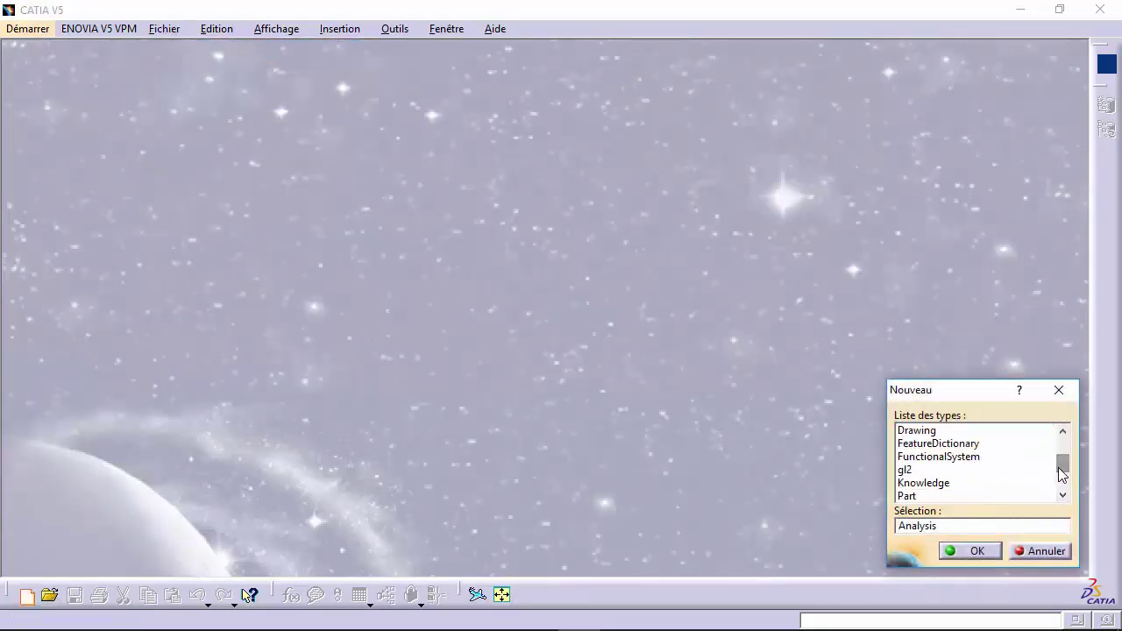
pyautogui.click(907, 497)
pyautogui.click(951, 544)
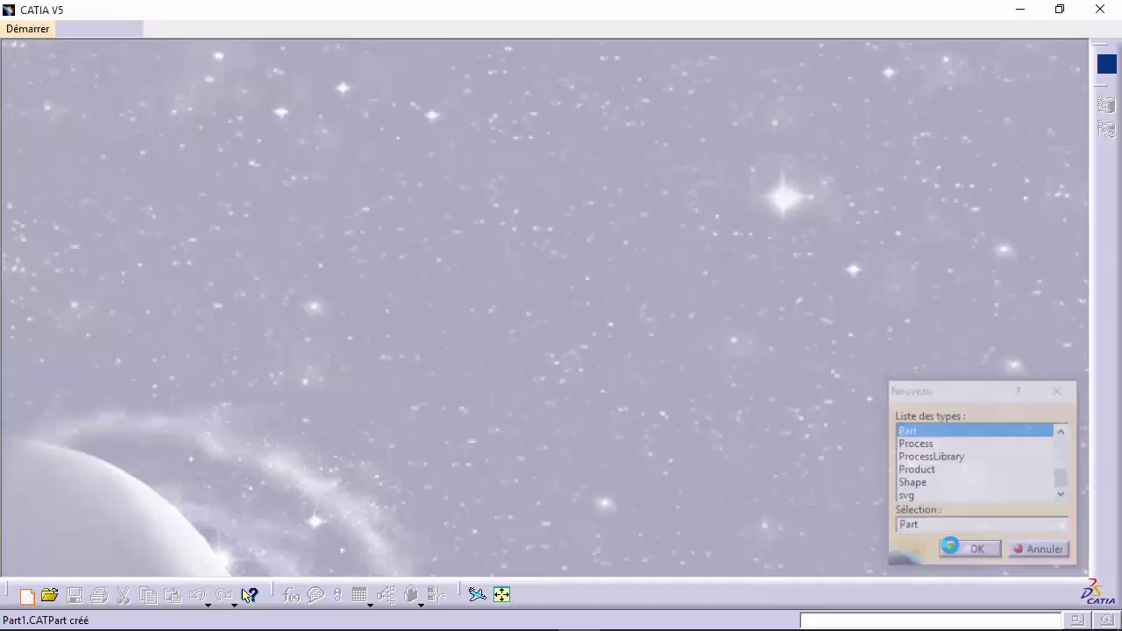
# Step: Name the new part "CATIA V5 - Perfectionnement - Creation de table de parametrage" and create it with a geometrical set
pyautogui.write('C')
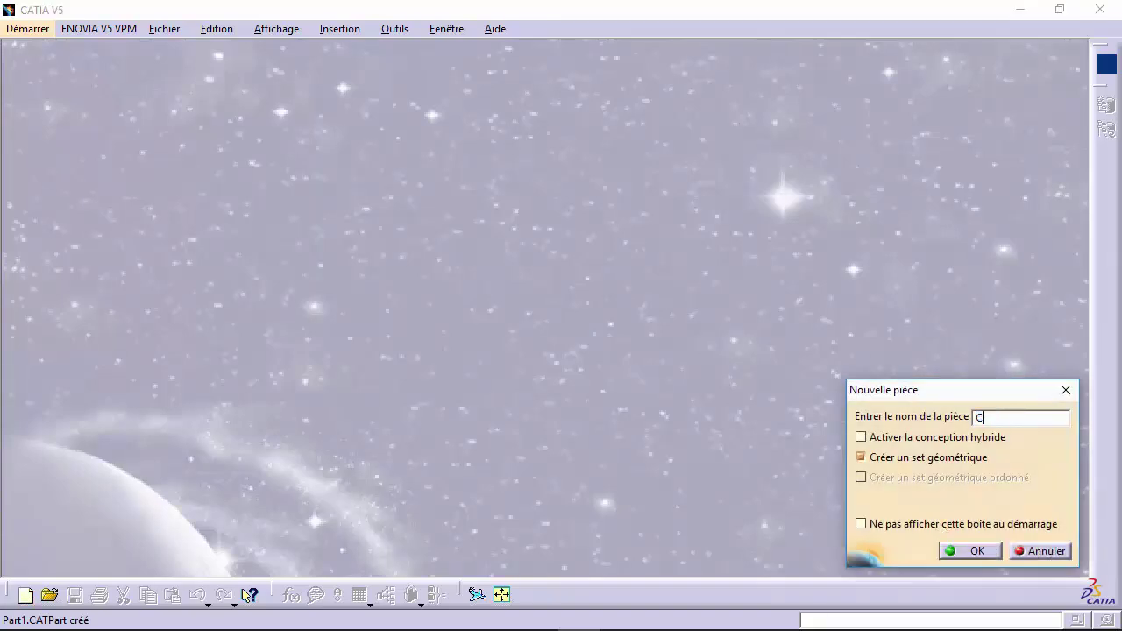
pyautogui.write('ATIA V5 - Perfectionnement - Créat')
pyautogui.press('BackSpace')
pyautogui.press('BackSpace')
pyautogui.press('BackSpace')
pyautogui.write('reation de table de parametrage')
pyautogui.press('Return')
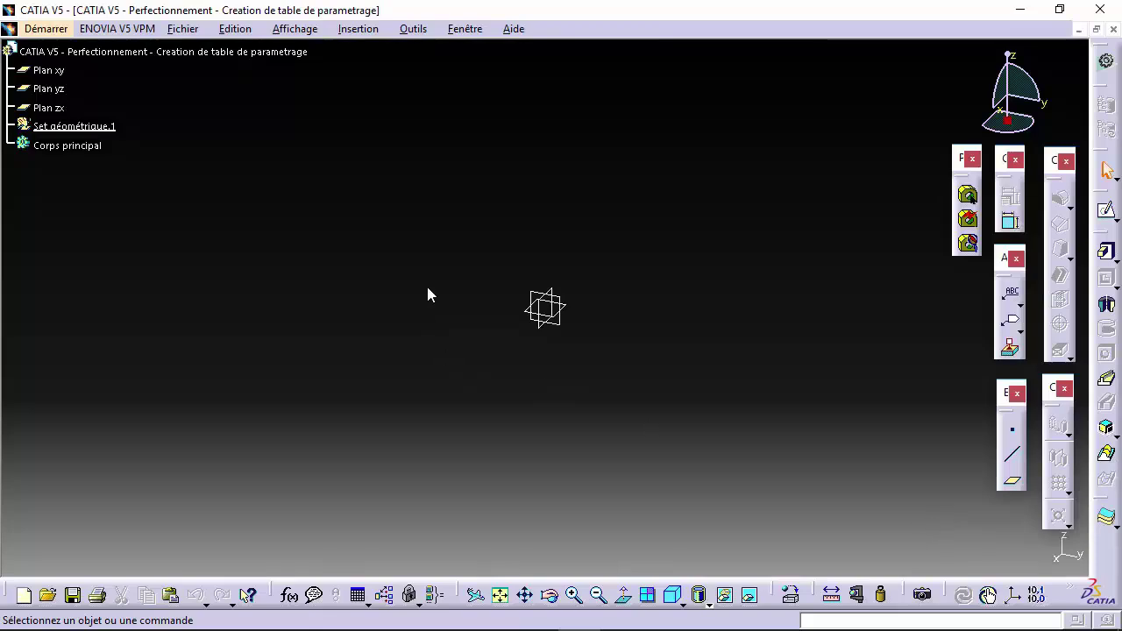
# Step: Start saving the part and create the folder "FR_314_02_02_Création de table de paramétrage" inside Ressources as its location
pyautogui.click(182, 29)
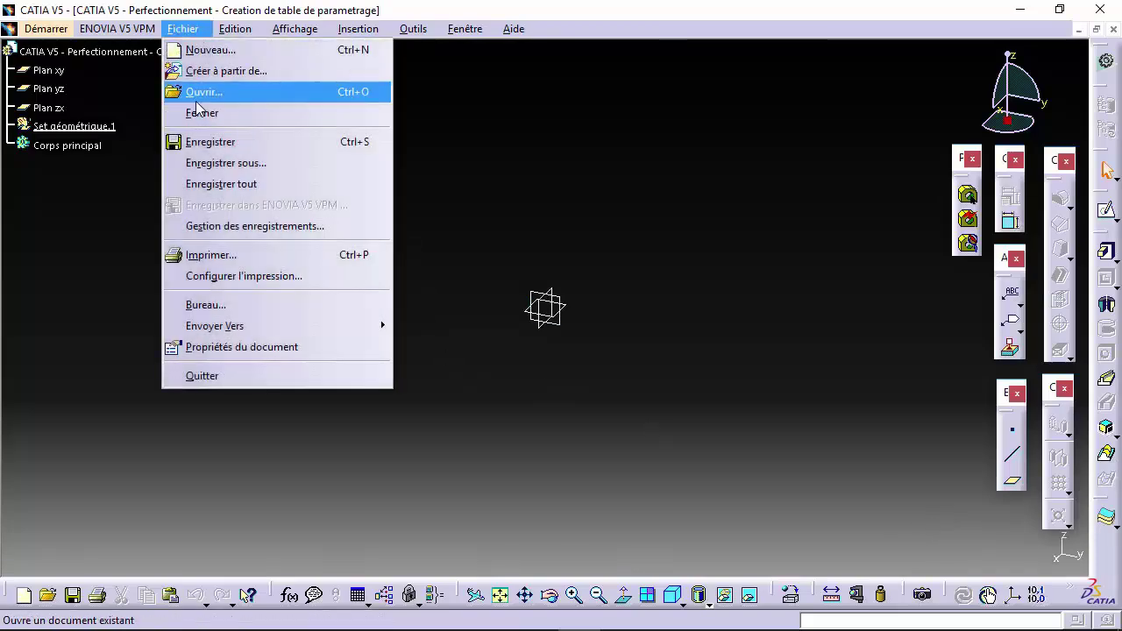
pyautogui.click(206, 143)
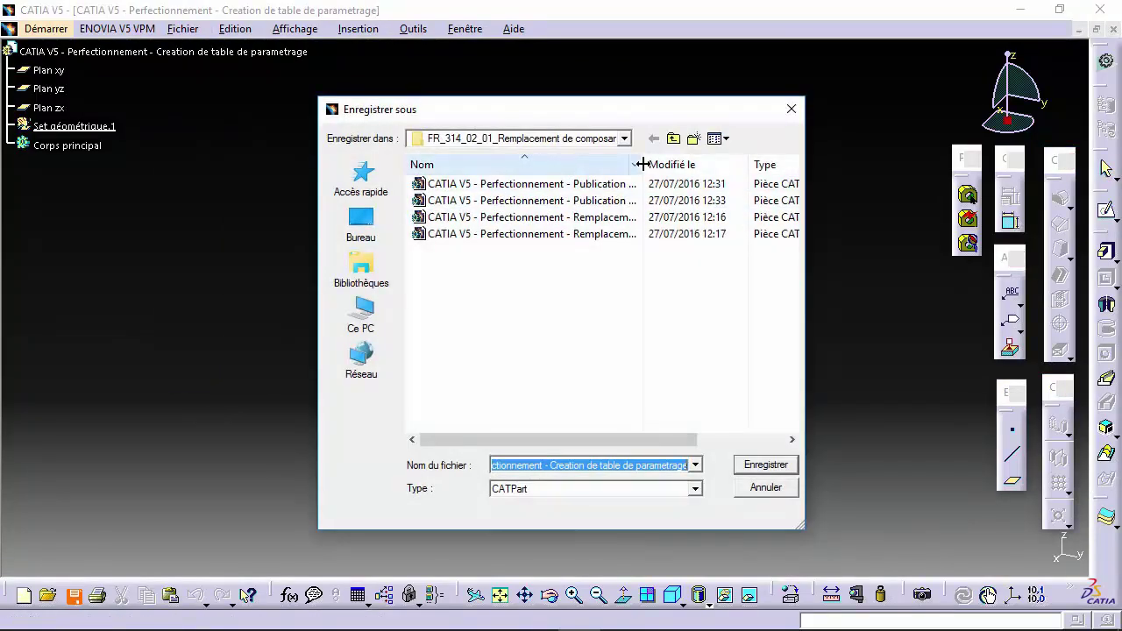
pyautogui.click(673, 139)
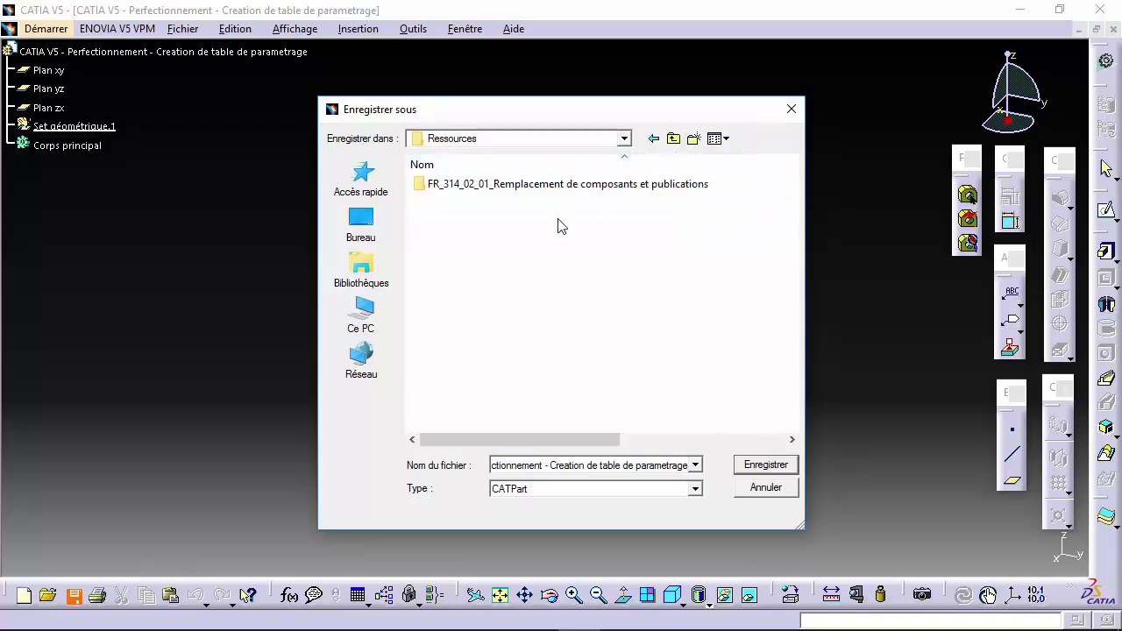
pyautogui.click(694, 138)
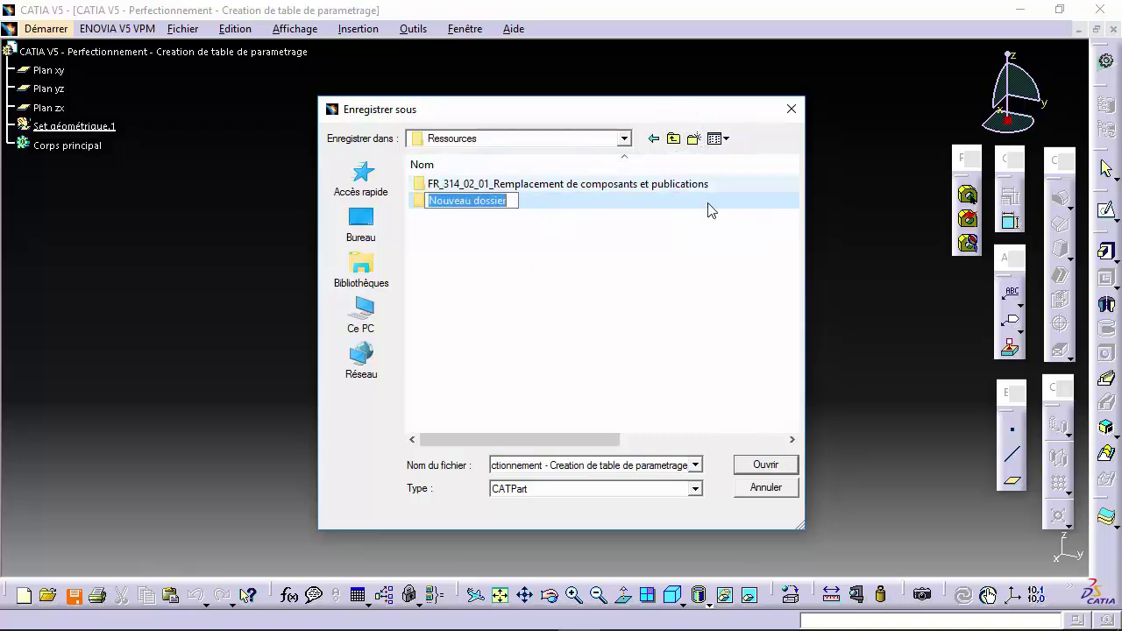
pyautogui.write('FR_')
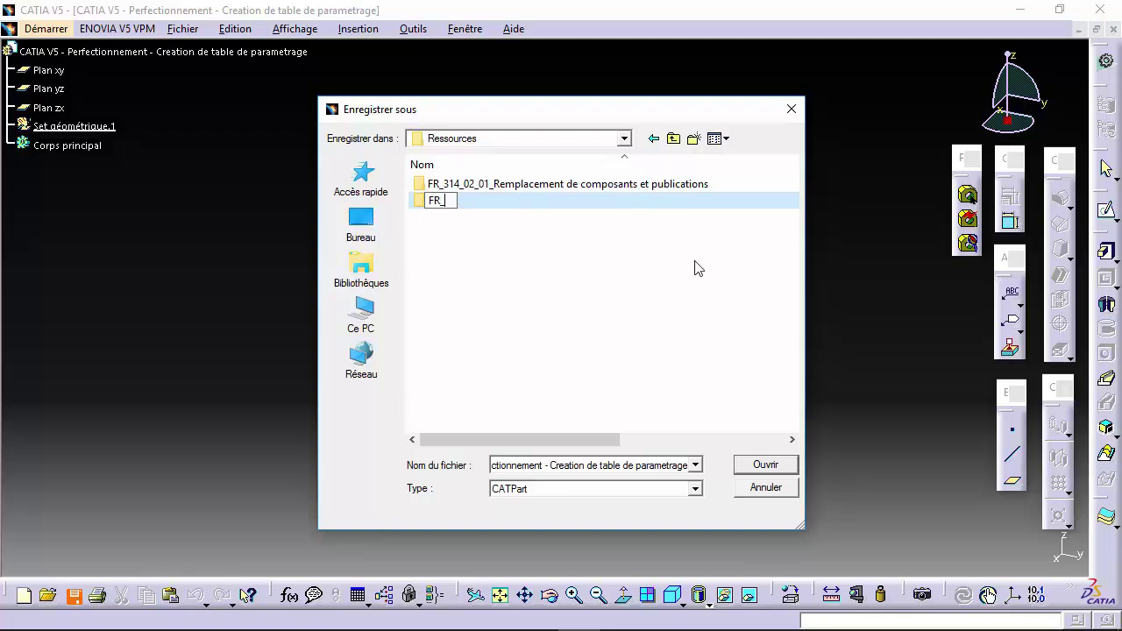
pyautogui.write('314_02_02_Création de table de paramétrage')
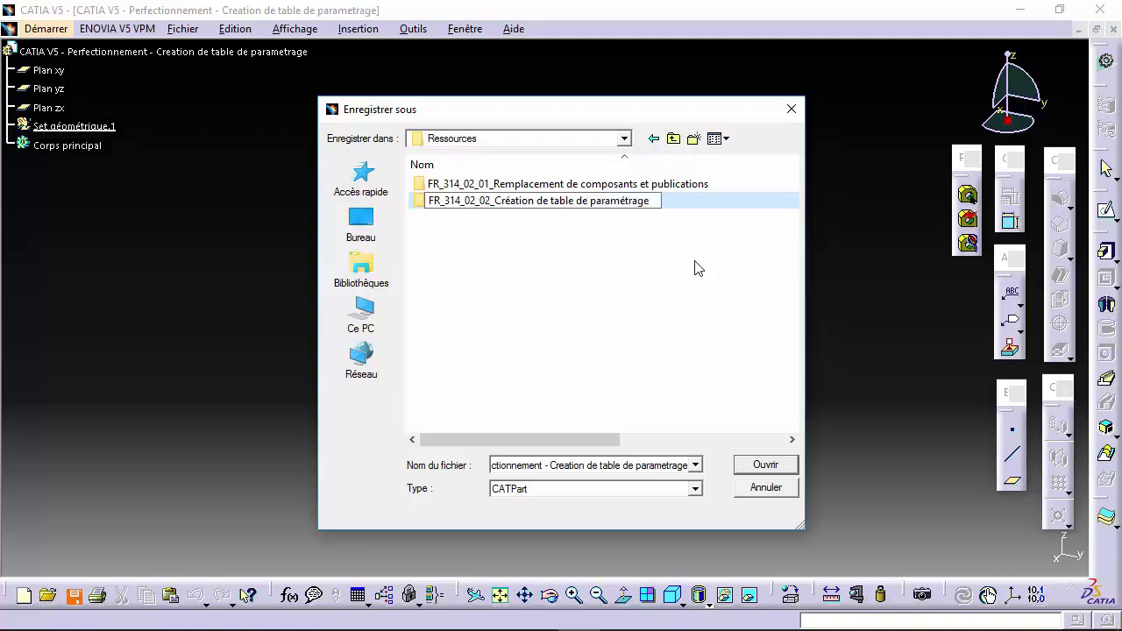
pyautogui.press('Return')
pyautogui.press('Return')
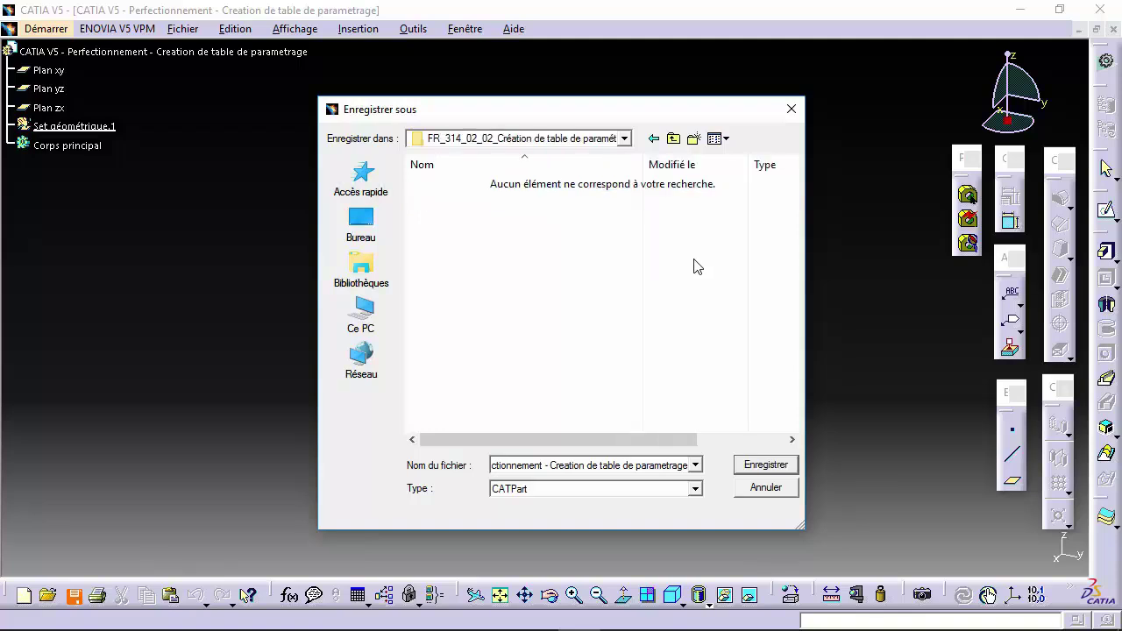
# Step: Save the part as a CATPart in the new folder, keeping the proposed file name
pyautogui.moveTo(645, 164); pyautogui.dragTo(808, 208)
pyautogui.click(588, 467)
pyautogui.click(631, 468)
pyautogui.click(766, 465)
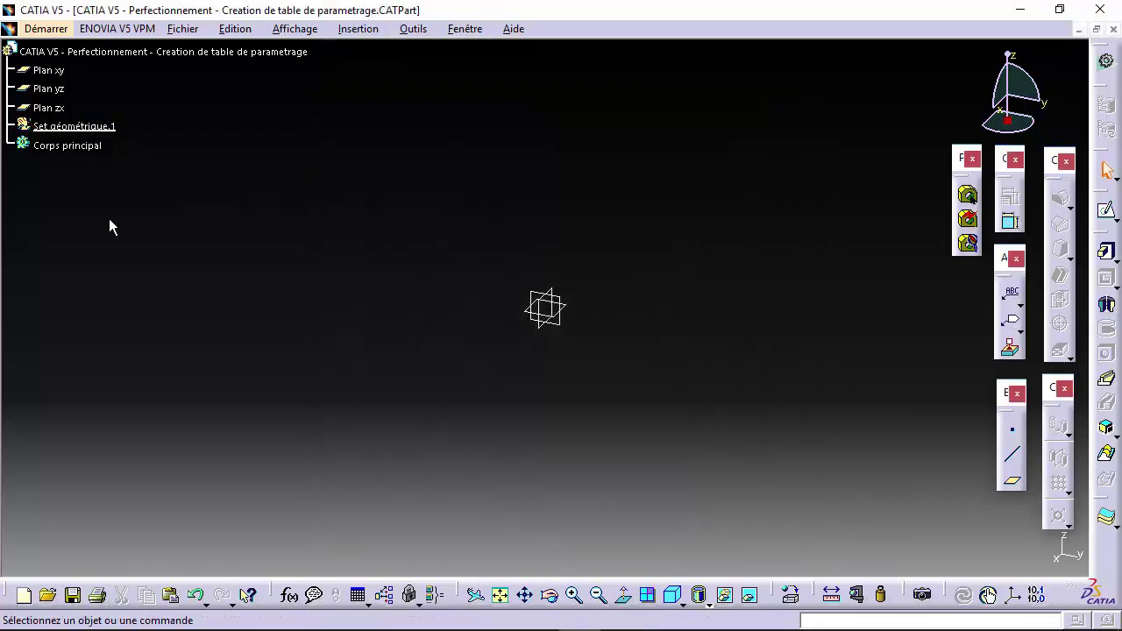
# Step: Define Corps principal as the in-work object
pyautogui.click(44, 145)
pyautogui.rightClick(42, 146)
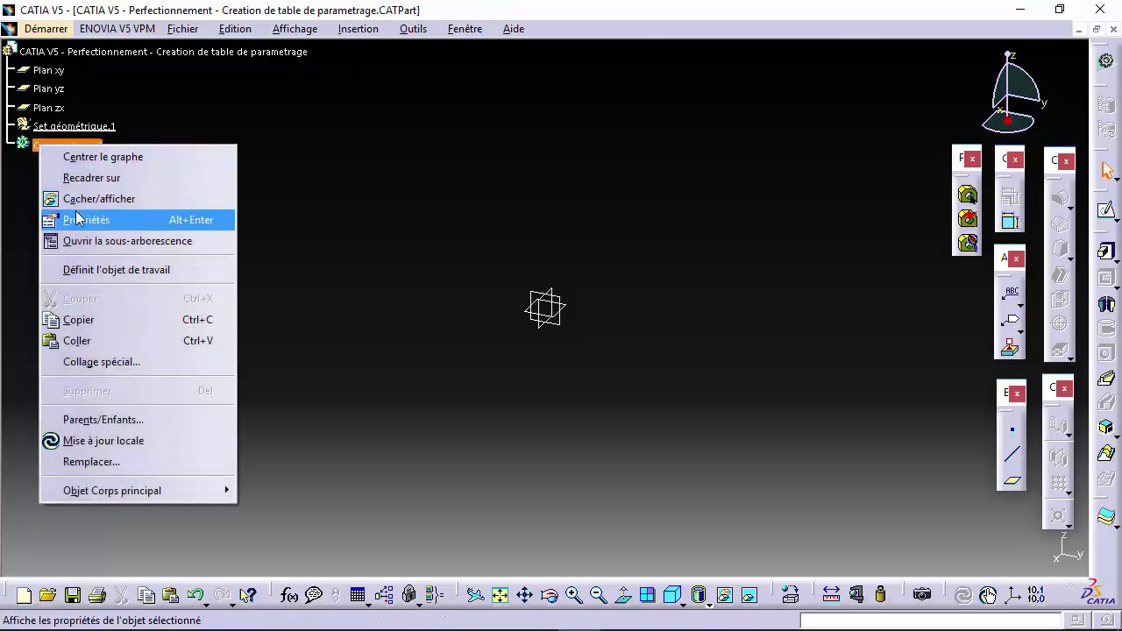
pyautogui.click(88, 218)
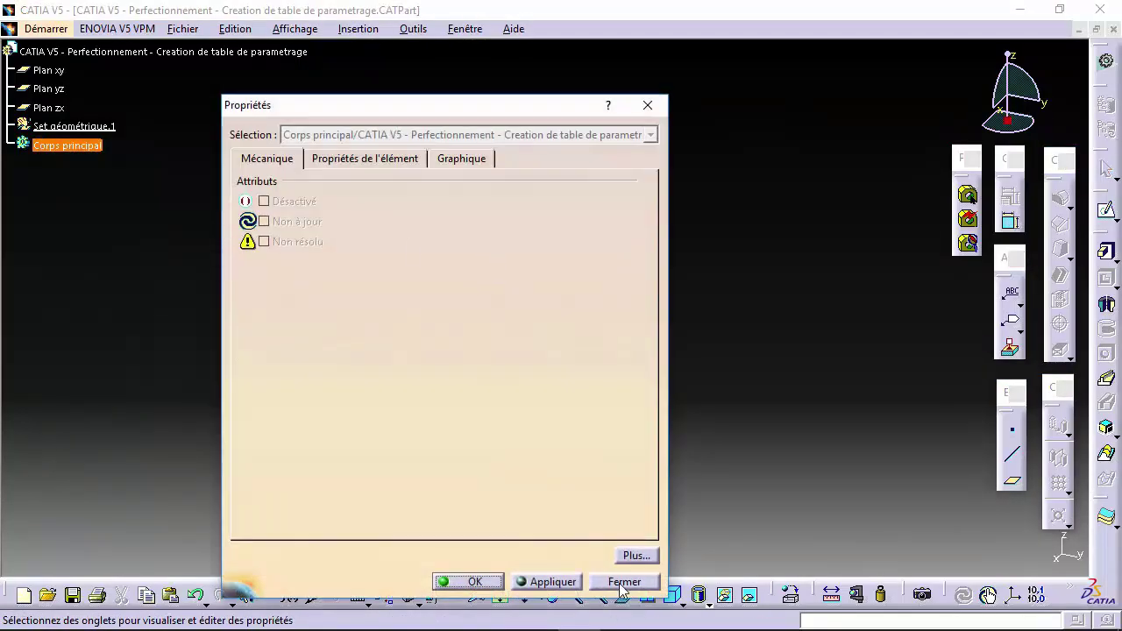
pyautogui.click(618, 577)
pyautogui.rightClick(74, 145)
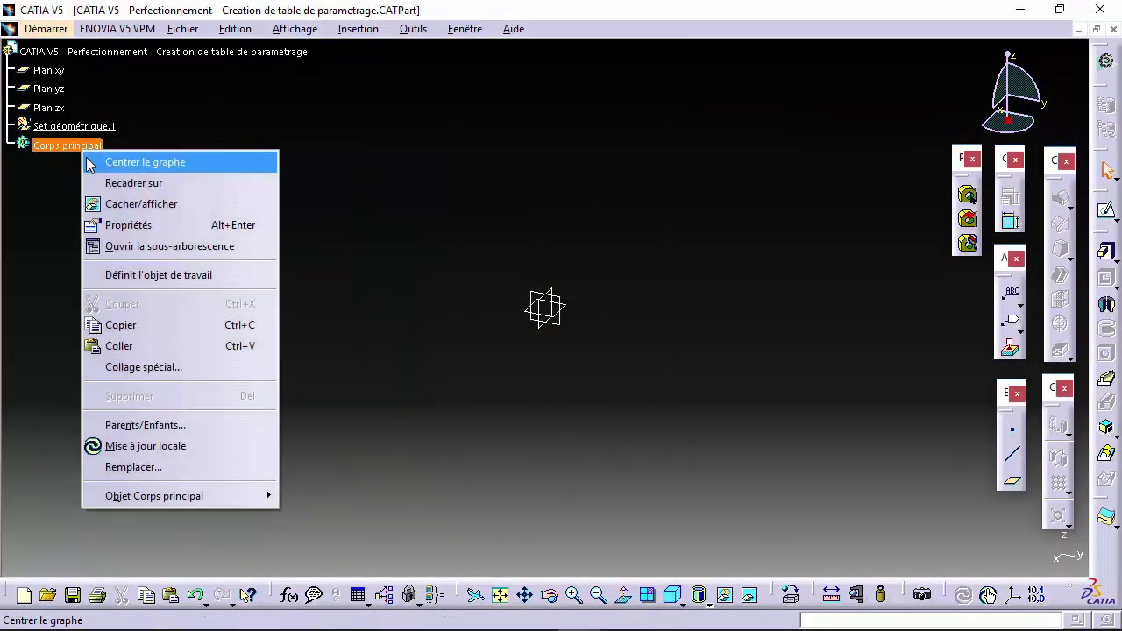
pyautogui.click(138, 275)
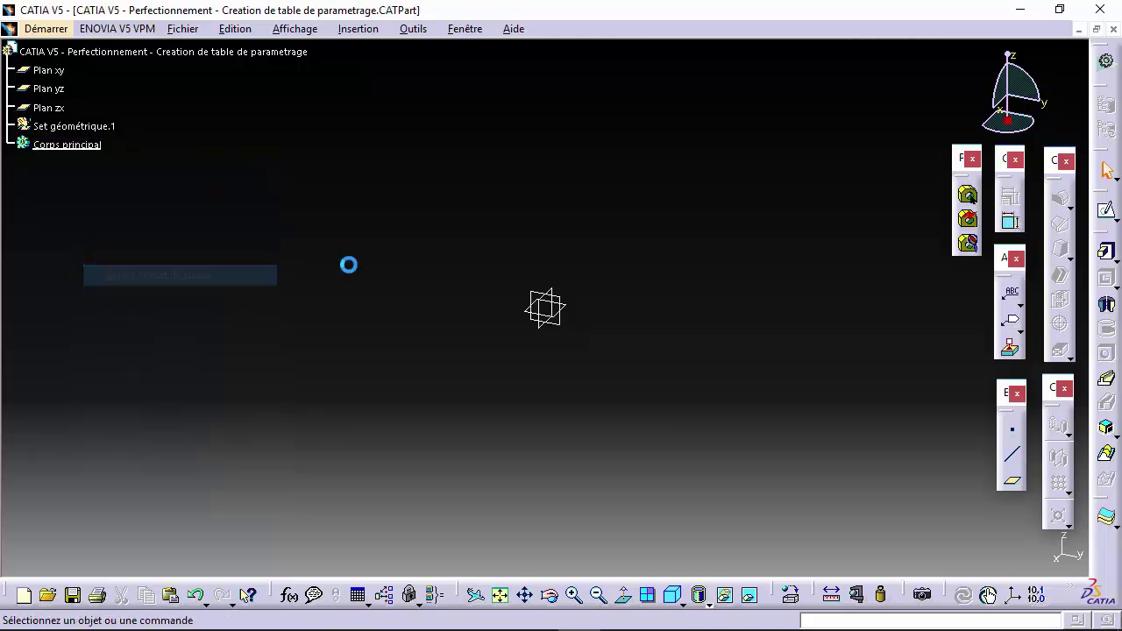
# Step: Open the formula editor, widen the parameter column to read the full names, and keep the Simple Valeur option
pyautogui.click(290, 596)
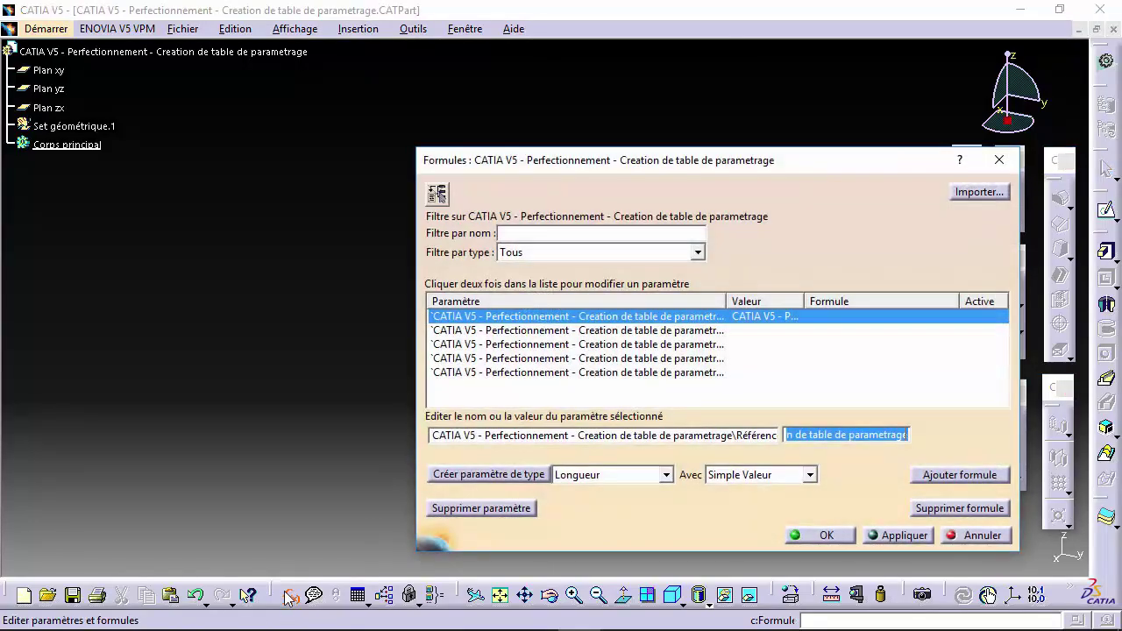
pyautogui.click(752, 313)
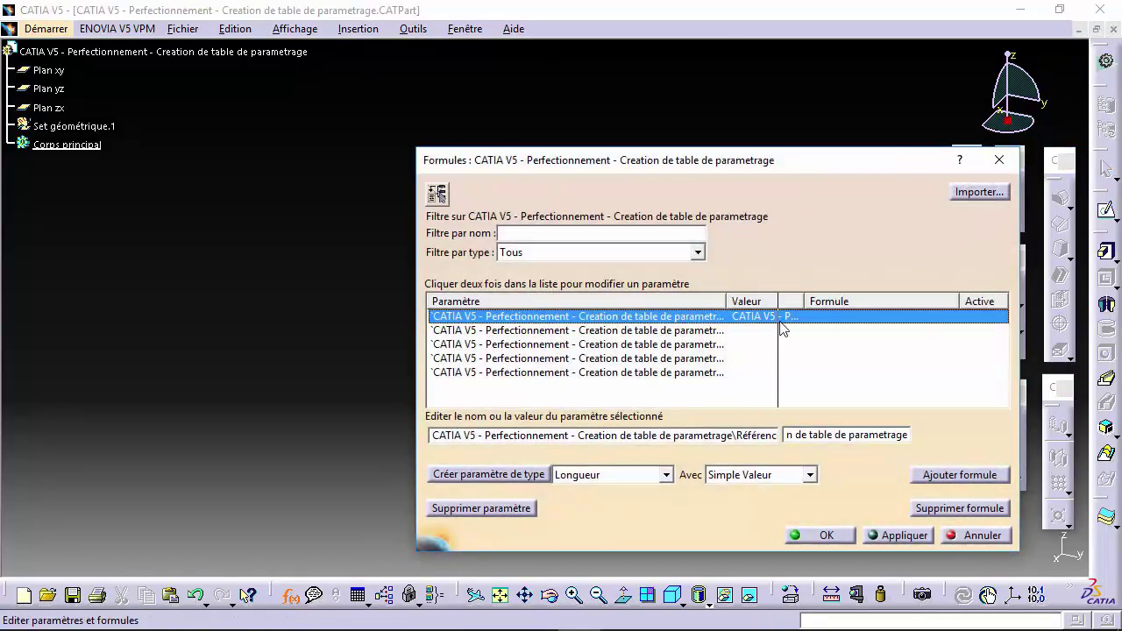
pyautogui.moveTo(752, 312); pyautogui.dragTo(827, 338)
pyautogui.click(750, 474)
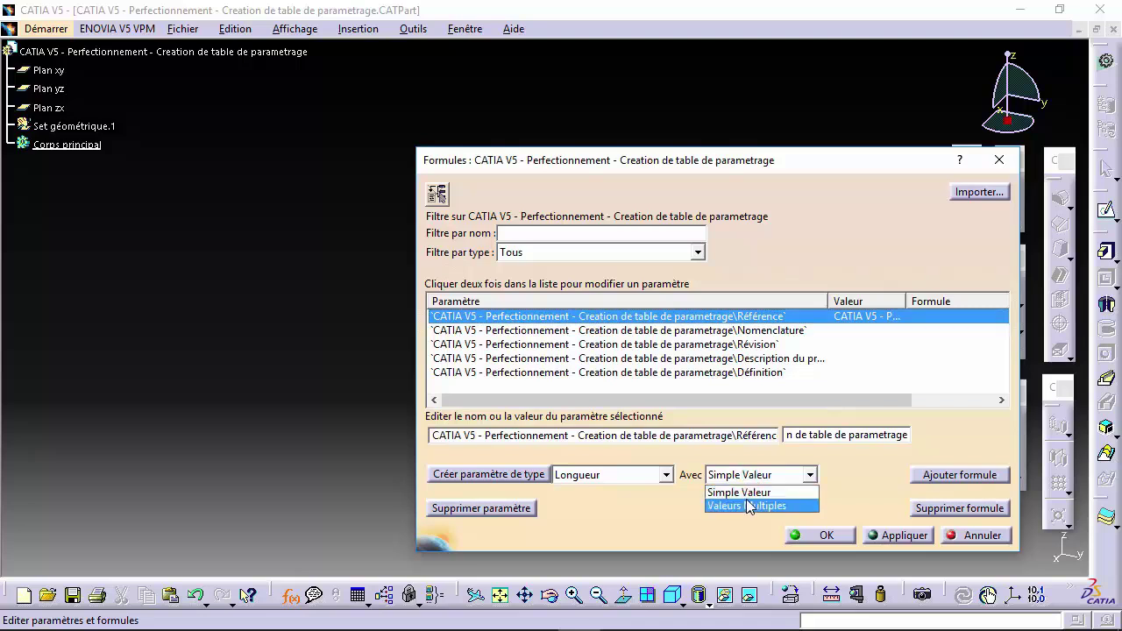
pyautogui.click(662, 493)
pyautogui.click(785, 471)
pyautogui.click(849, 500)
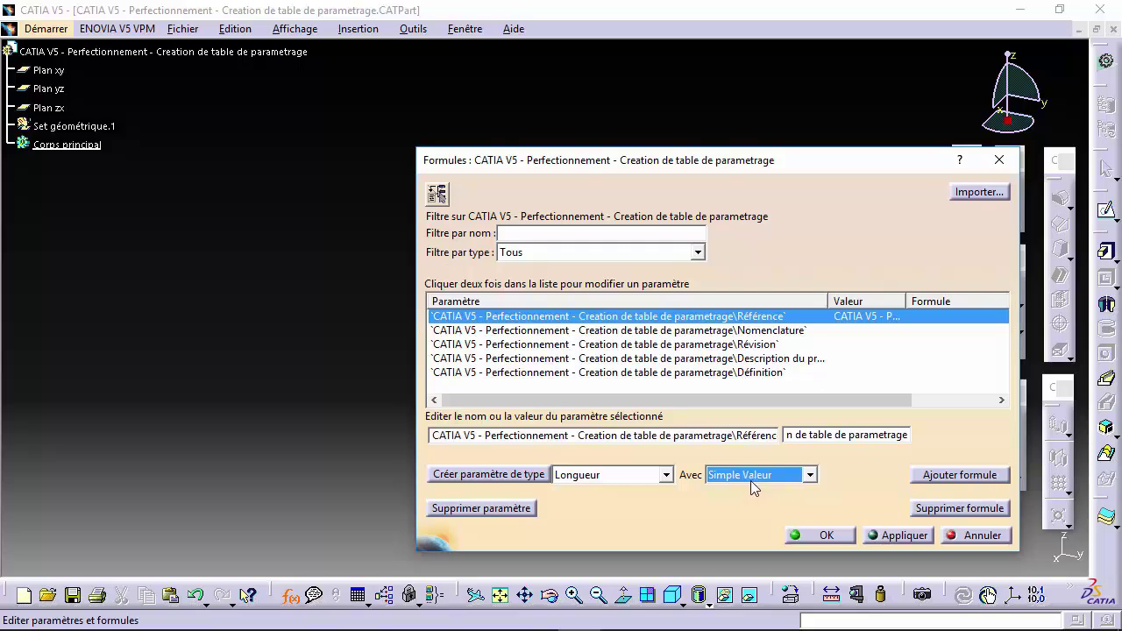
# Step: Examine the list of available parameter types and select Longueur as the type
pyautogui.scroll(1, 663, 472)
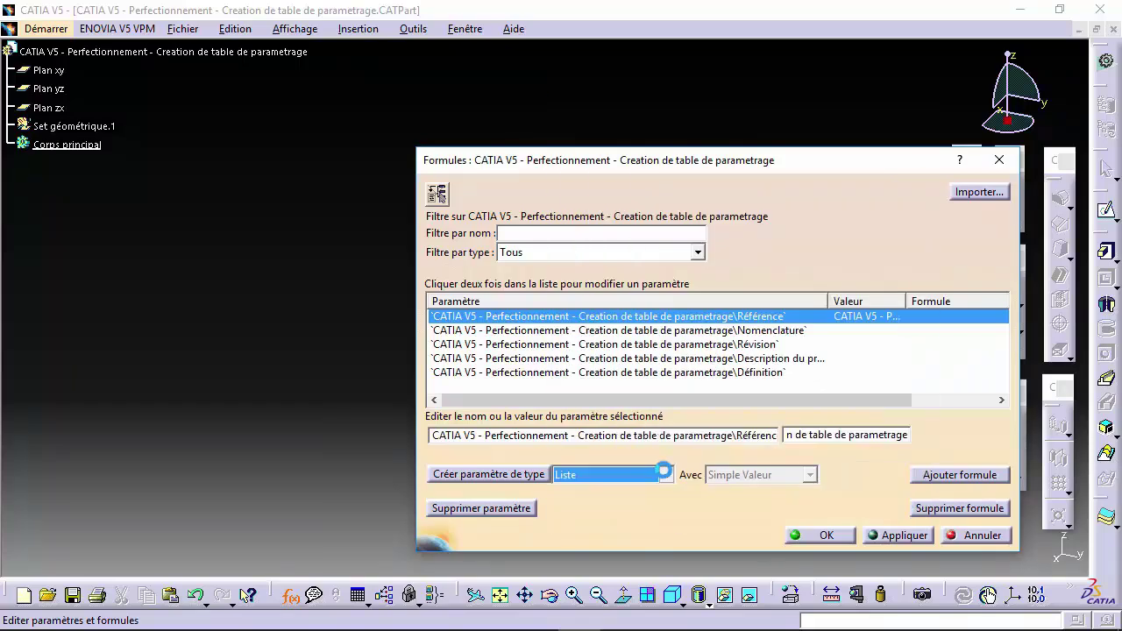
pyautogui.click(666, 475)
pyautogui.click(668, 422)
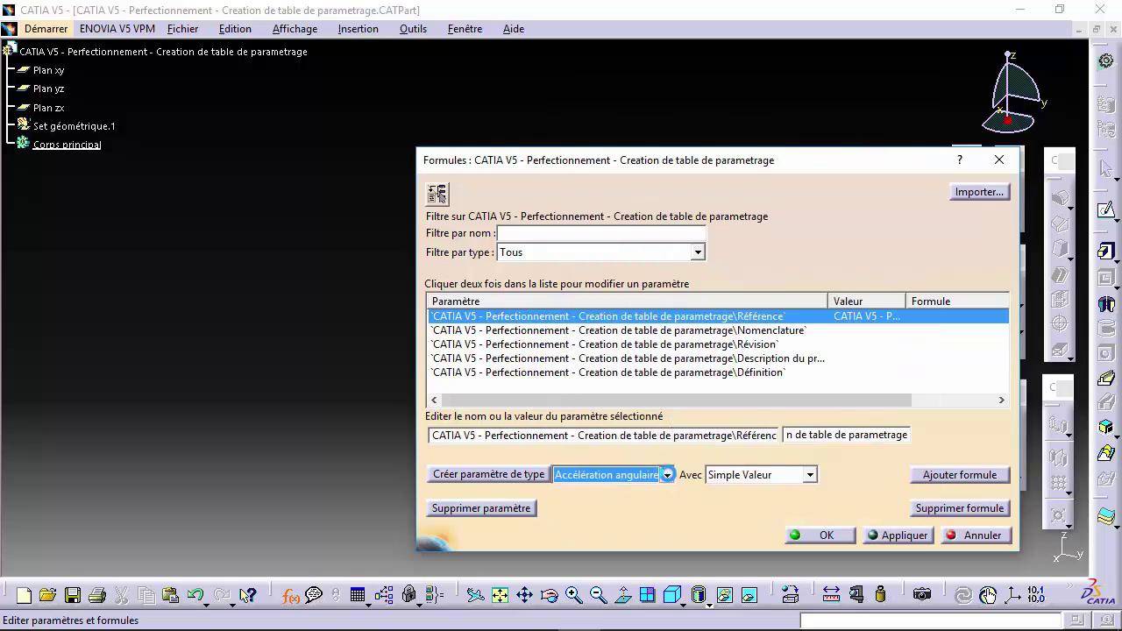
pyautogui.click(666, 474)
pyautogui.scroll(3, 729, 182)
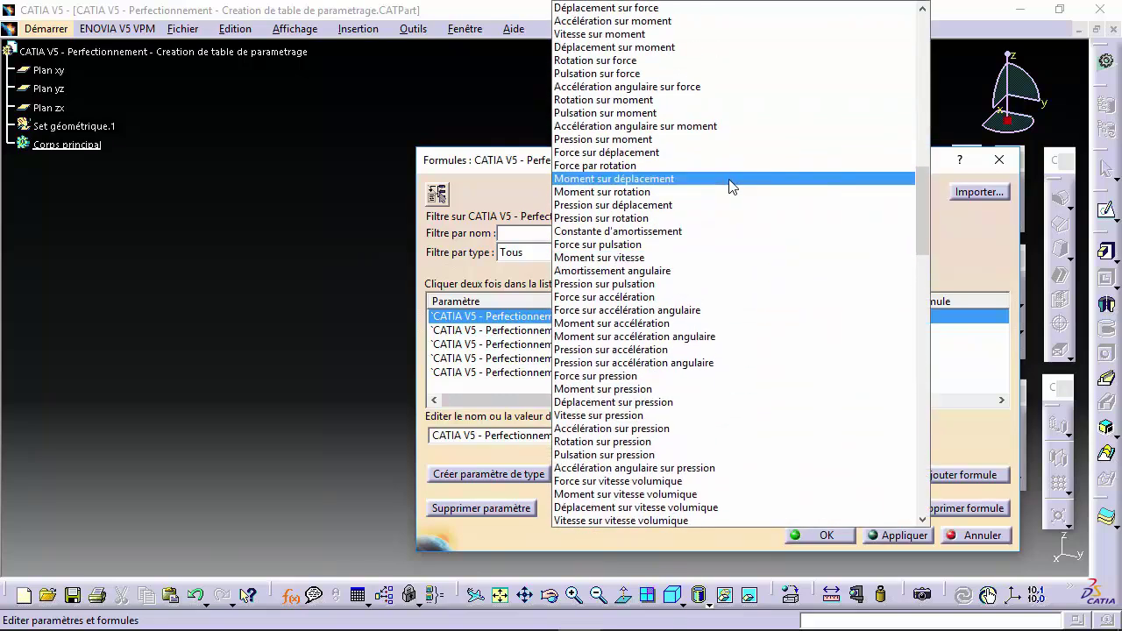
pyautogui.scroll(11, 728, 183)
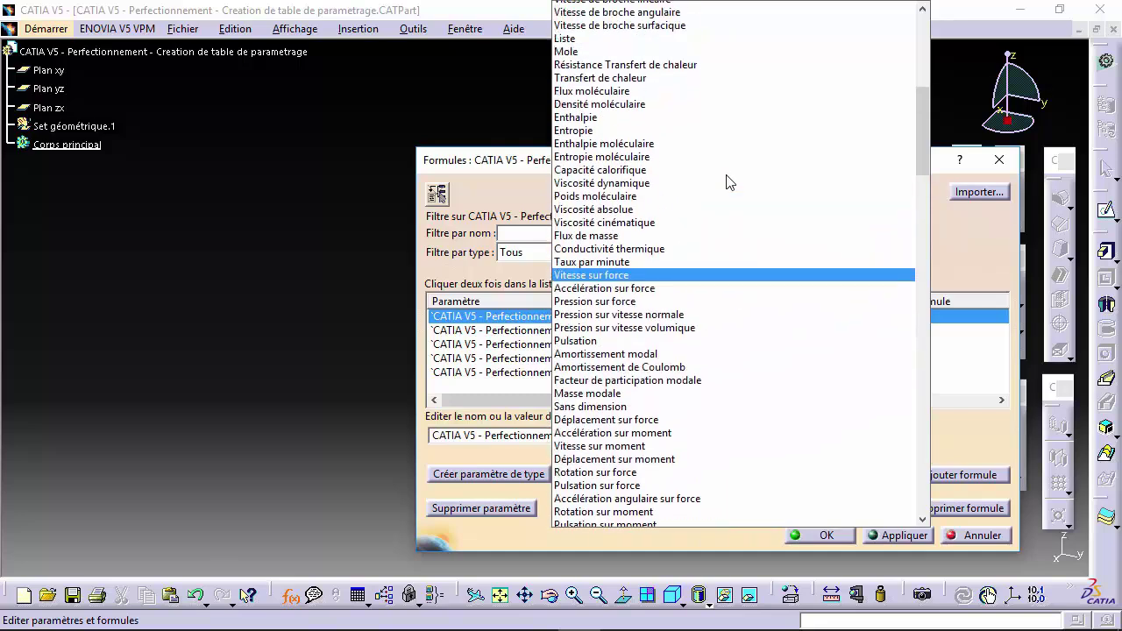
pyautogui.scroll(10, 728, 181)
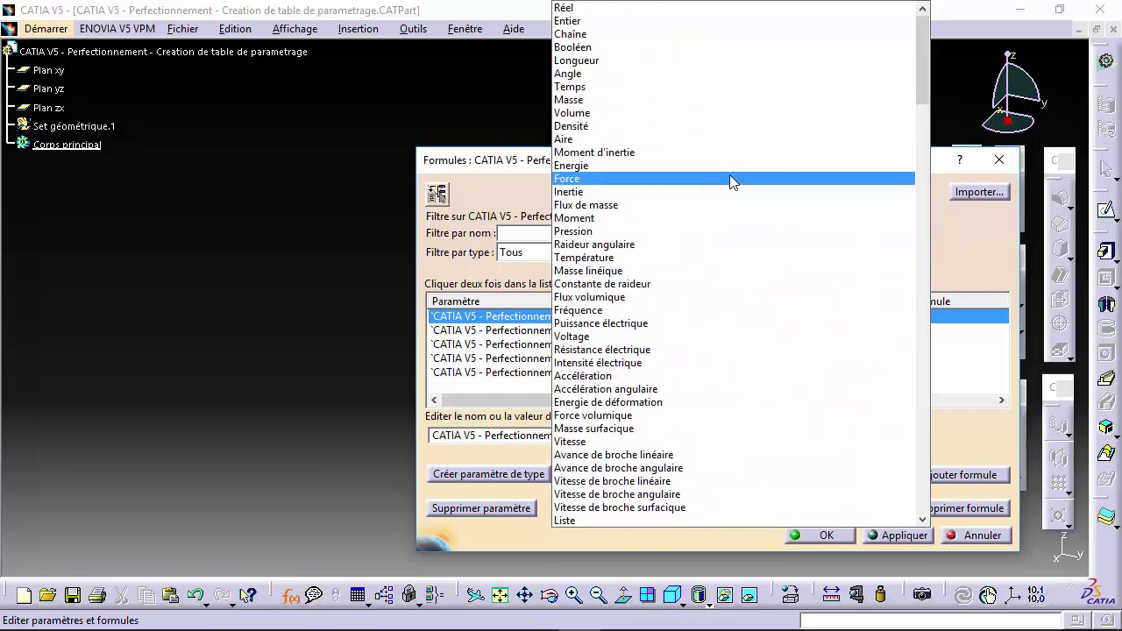
pyautogui.scroll(-3, 710, 134)
pyautogui.scroll(3, 711, 135)
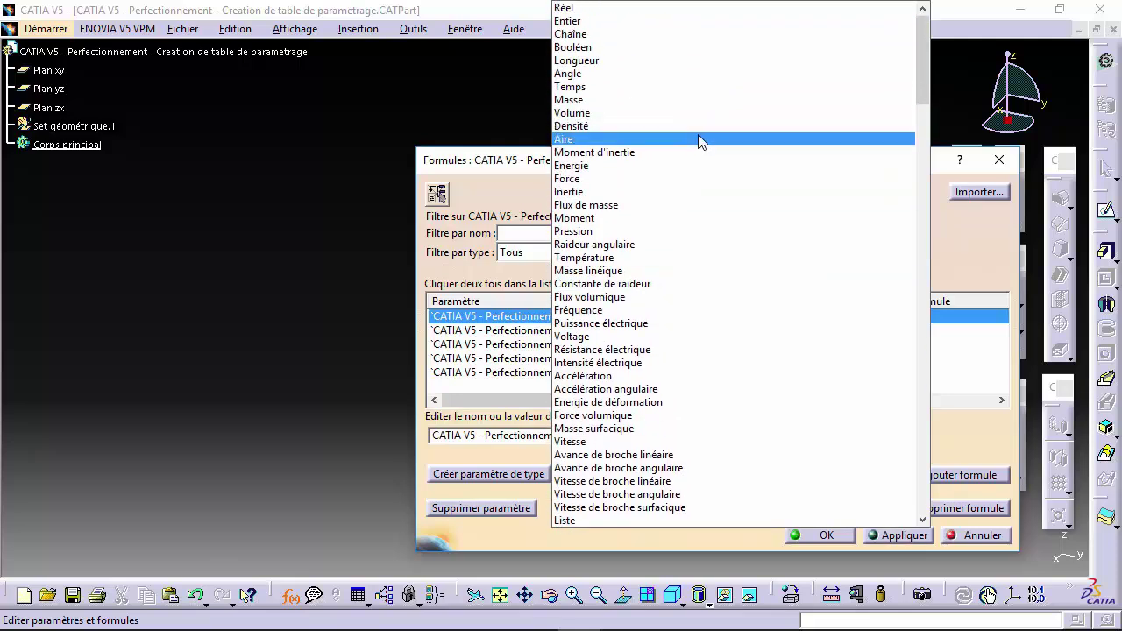
pyautogui.click(672, 61)
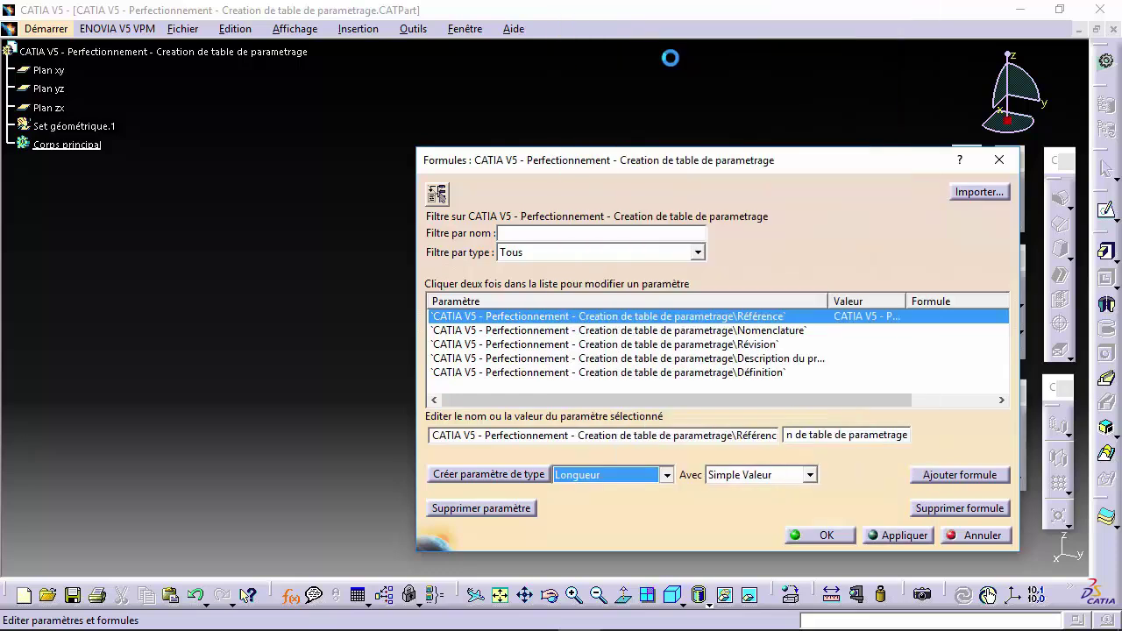
# Step: Create a single-value Longueur parameter named "Longueur 1" with a value of 100 mm and expand Paramètres in the tree
pyautogui.click(479, 472)
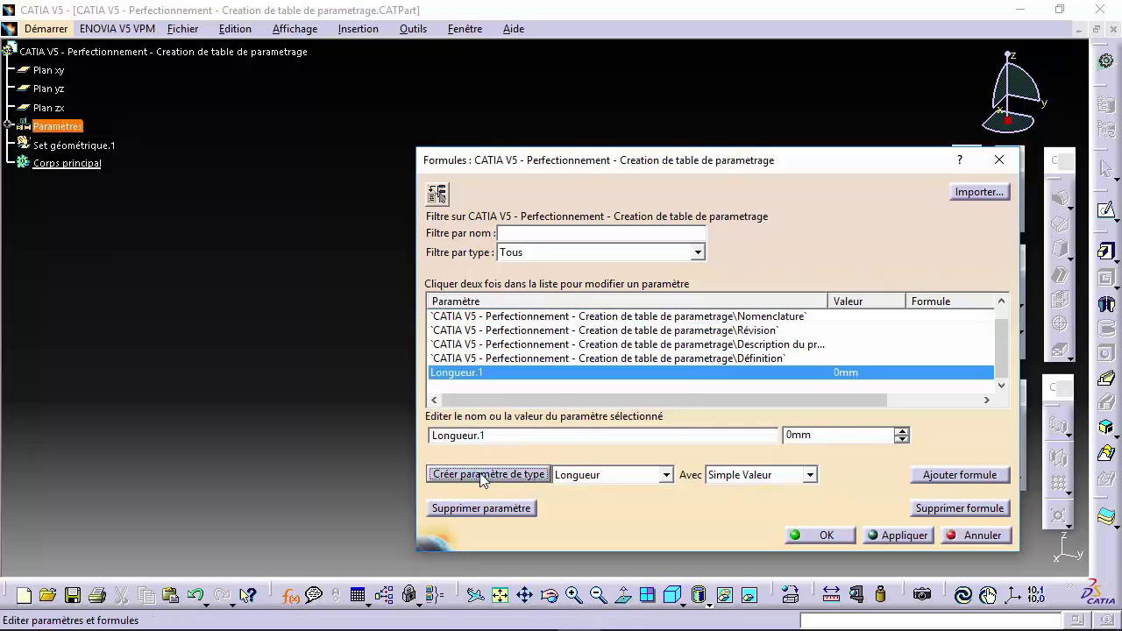
pyautogui.press('BackSpace')
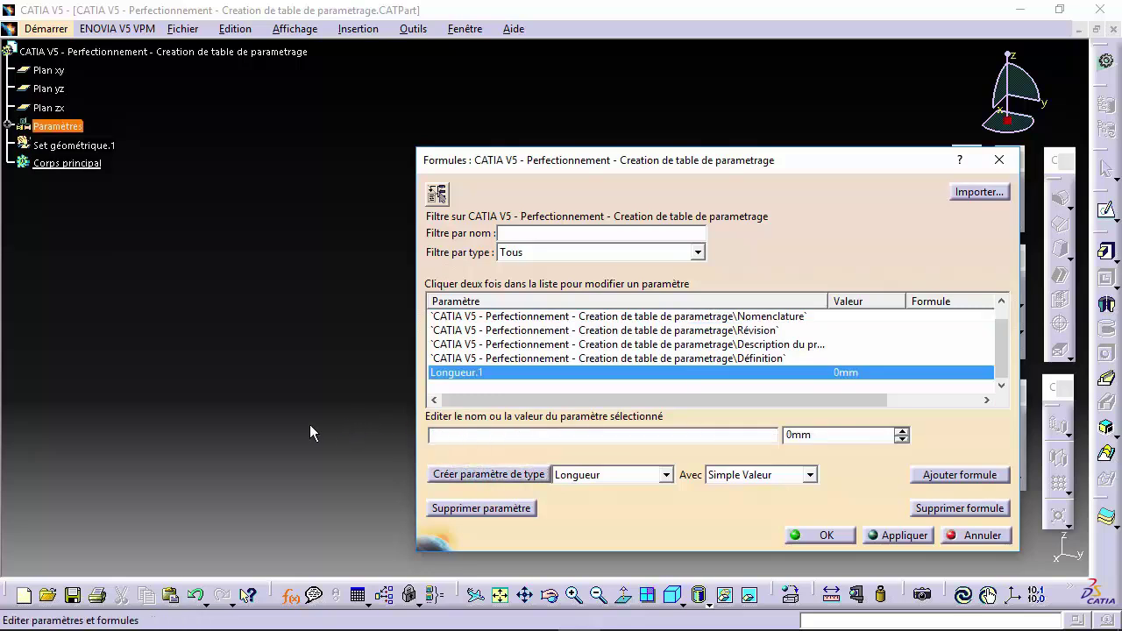
pyautogui.write('Longueur 1')
pyautogui.click(820, 434)
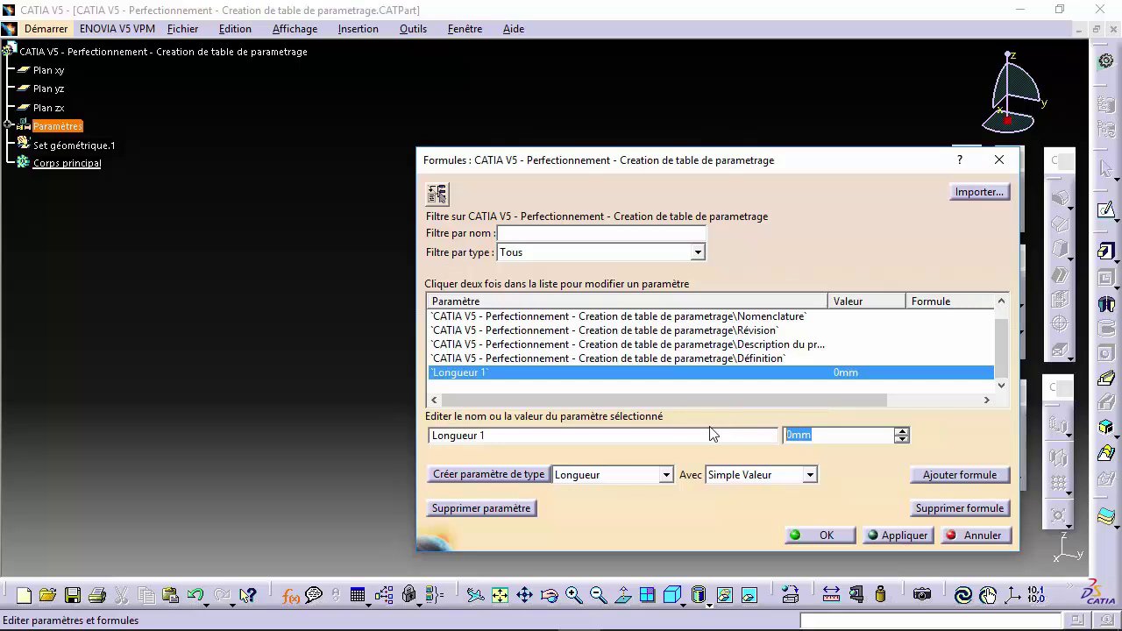
pyautogui.write('100')
pyautogui.click(827, 535)
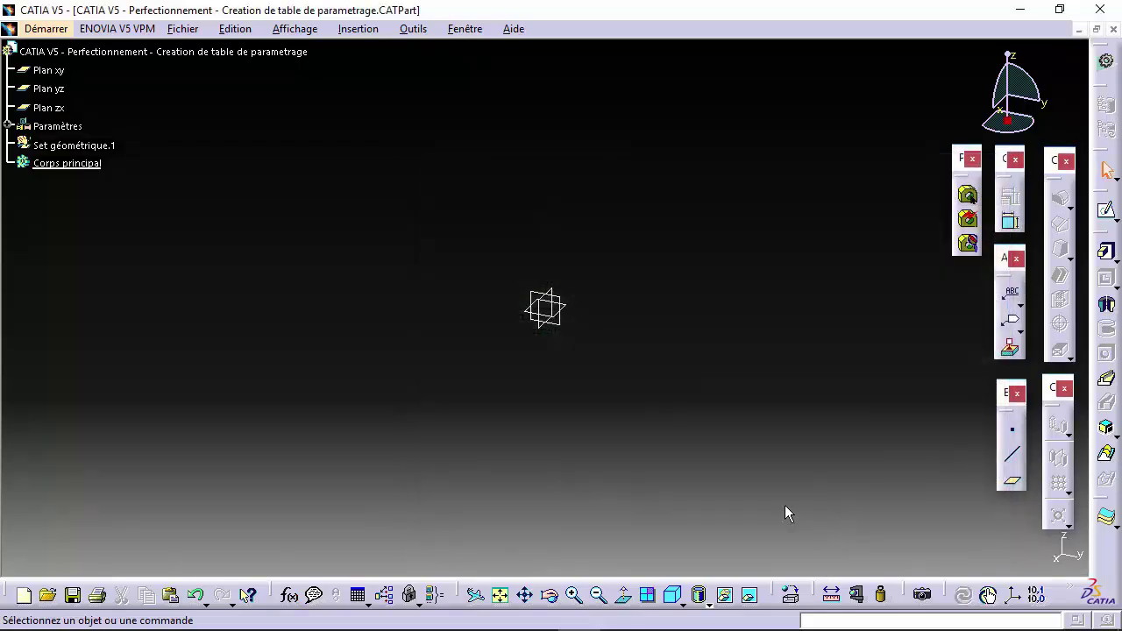
pyautogui.click(7, 124)
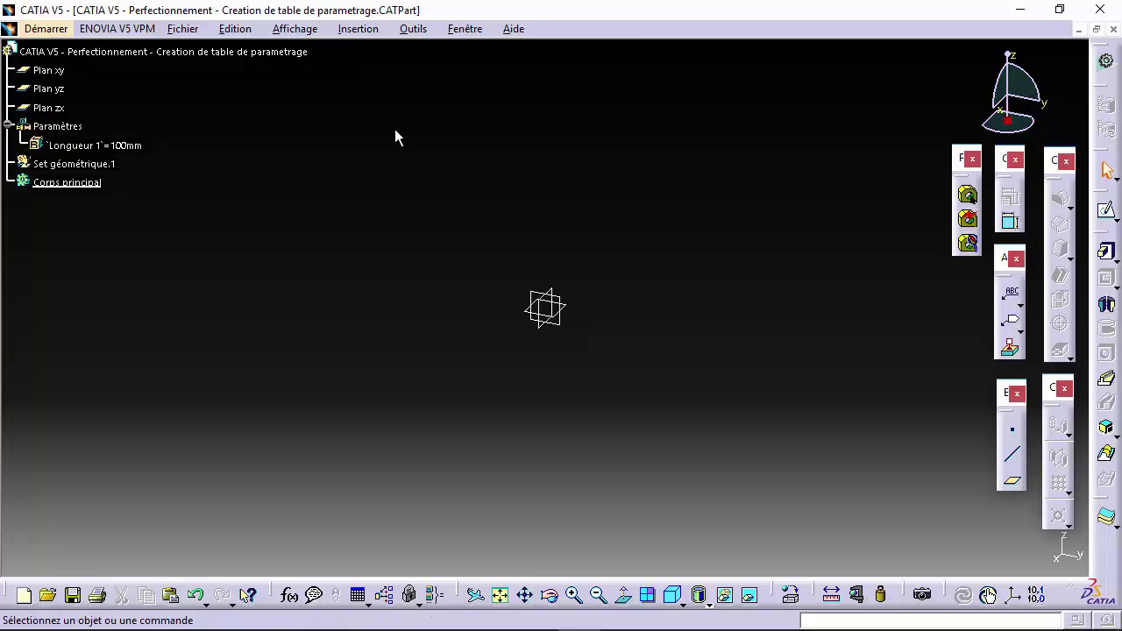
# Step: Check the options controlling parameter values and formulas under Paramètres et mesure, and the tree display of parameters and relations under Infrastructure Part
pyautogui.click(422, 31)
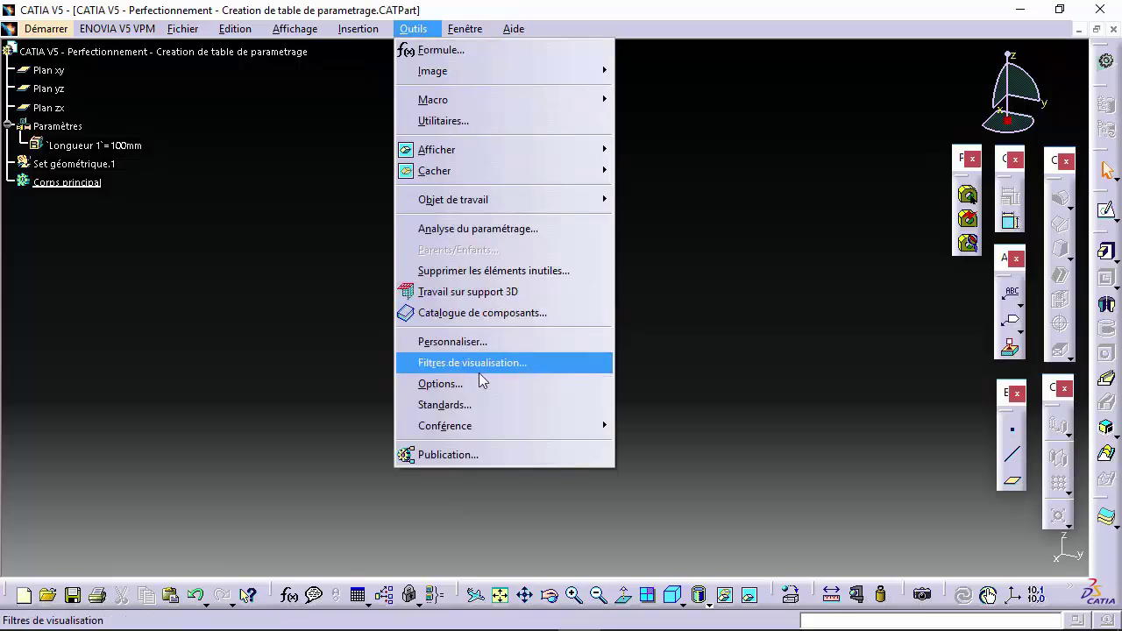
pyautogui.click(465, 383)
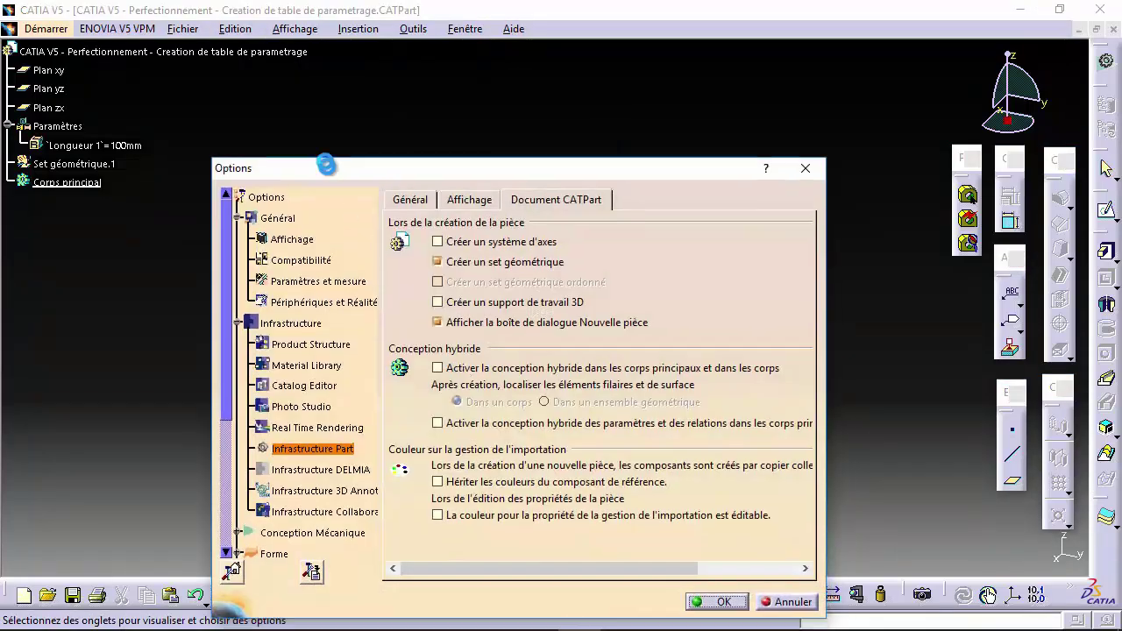
pyautogui.moveTo(326, 165); pyautogui.dragTo(303, 127)
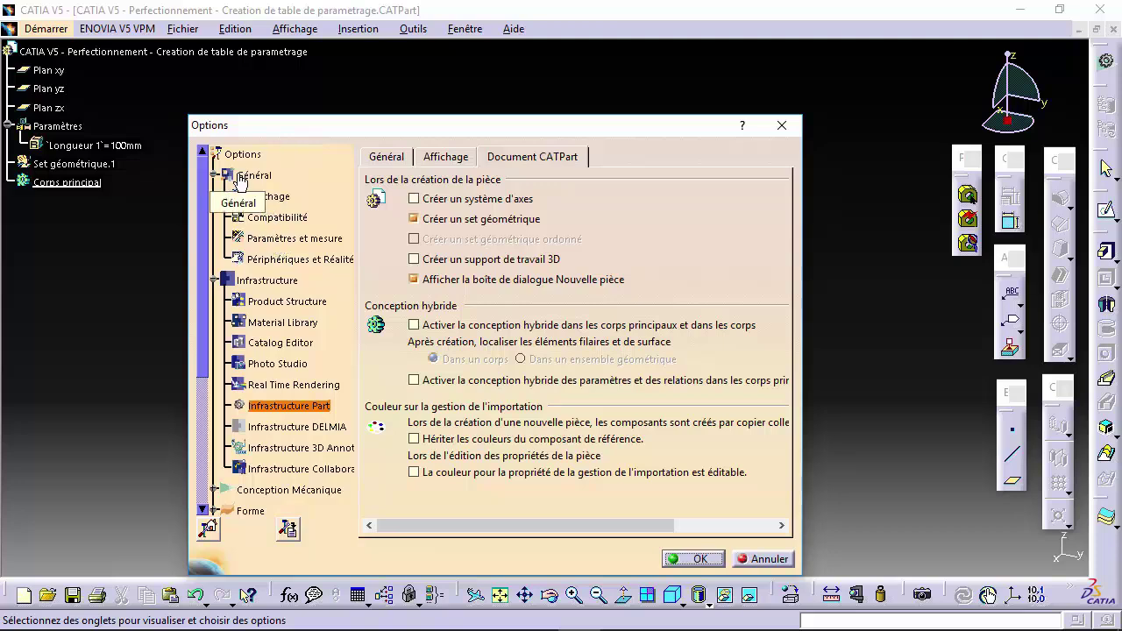
pyautogui.click(267, 235)
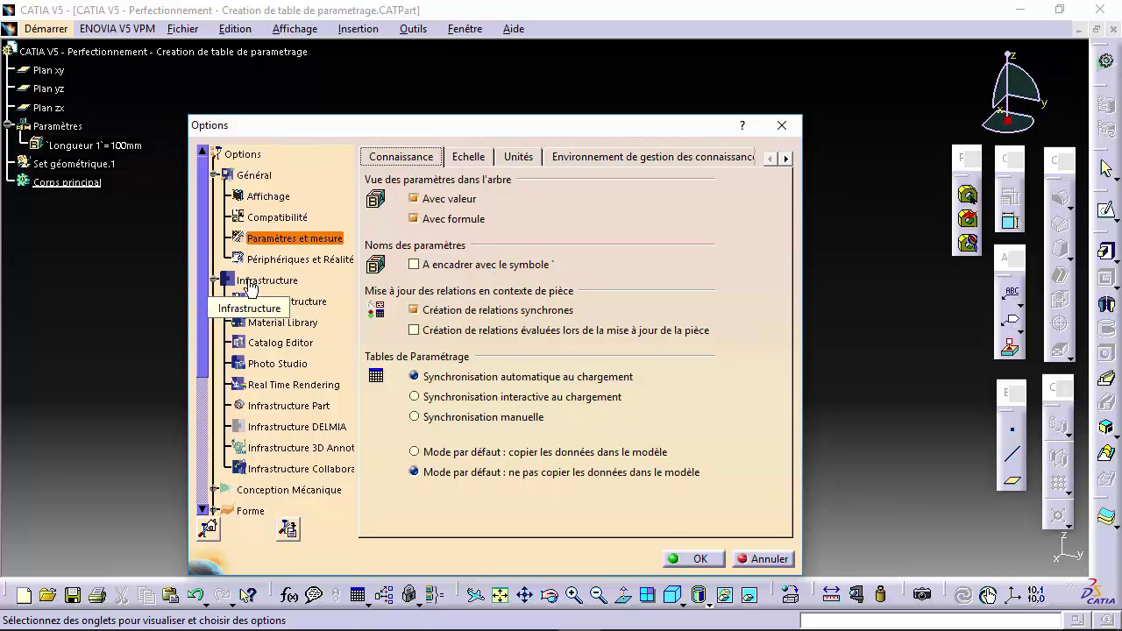
pyautogui.click(296, 403)
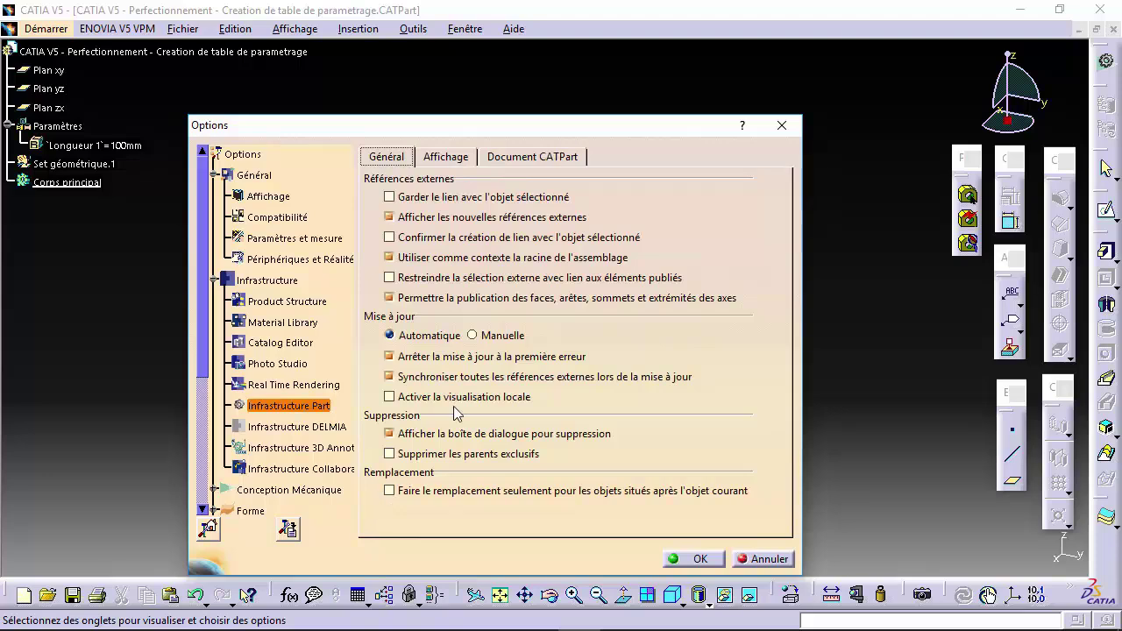
pyautogui.click(447, 156)
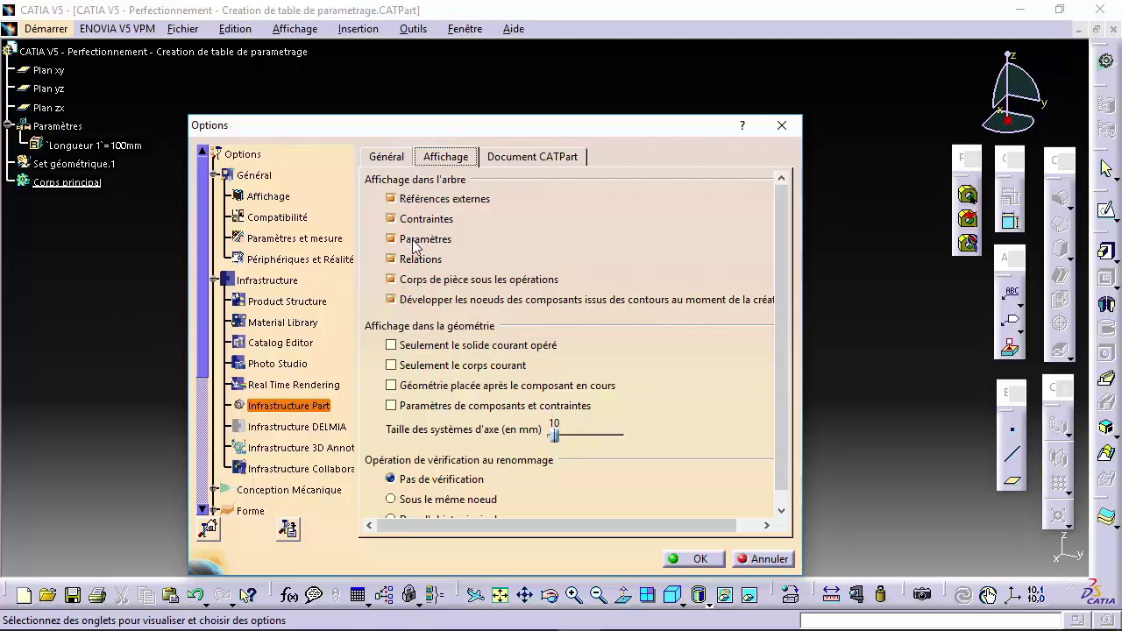
pyautogui.click(683, 560)
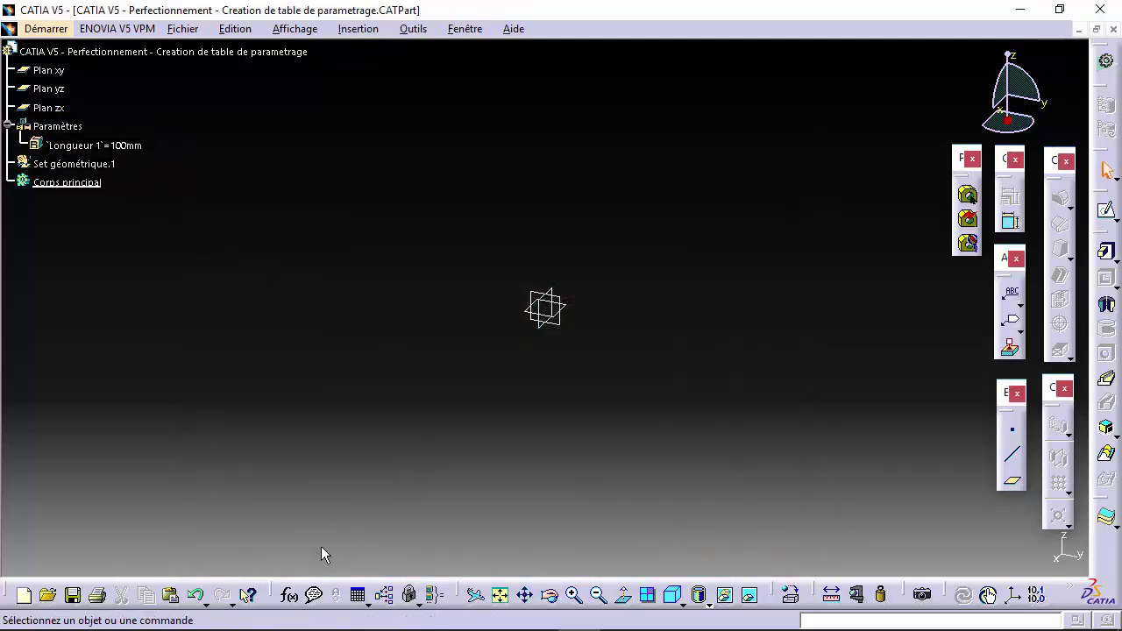
# Step: Create a single-value Longueur parameter named "Longueur 2" with a value of 50 mm
pyautogui.click(289, 595)
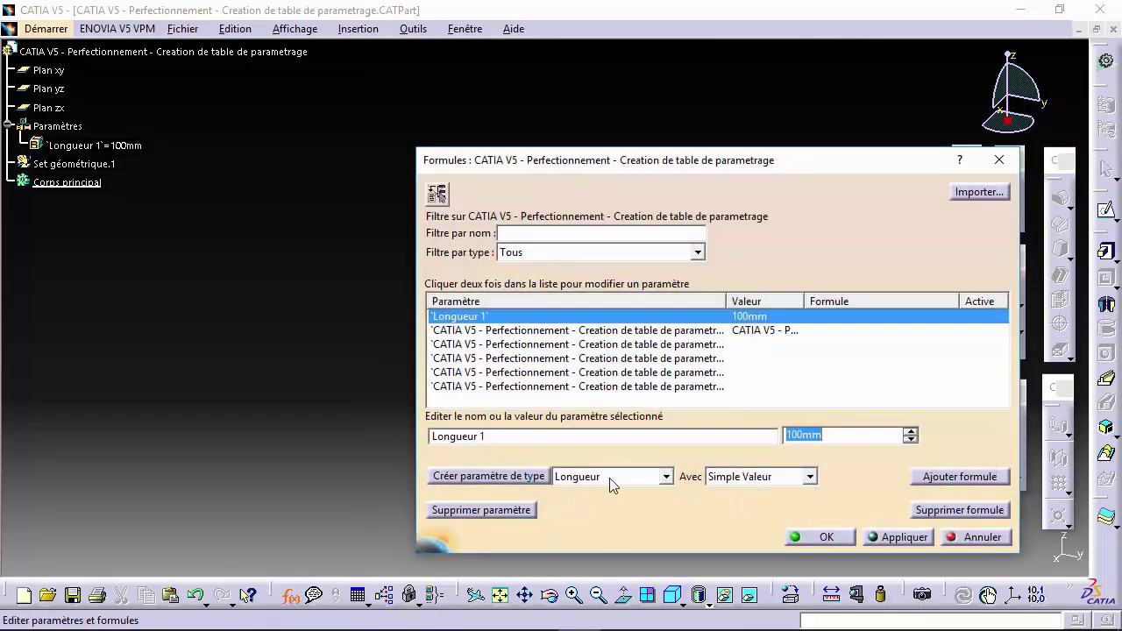
pyautogui.click(493, 479)
pyautogui.moveTo(495, 436); pyautogui.dragTo(371, 418)
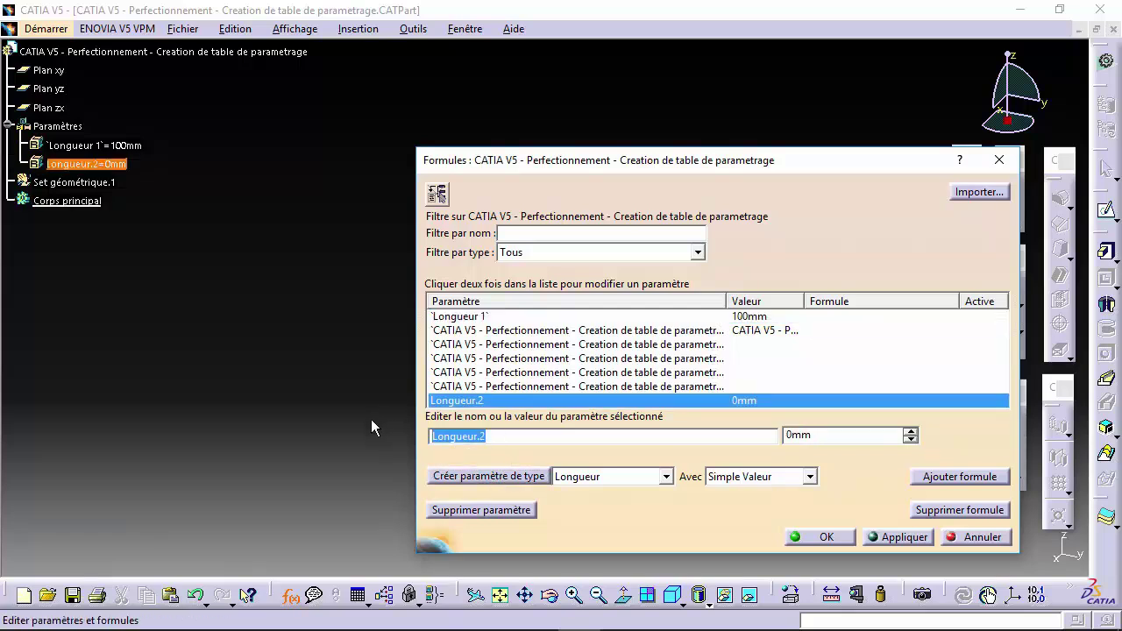
pyautogui.write('Lo')
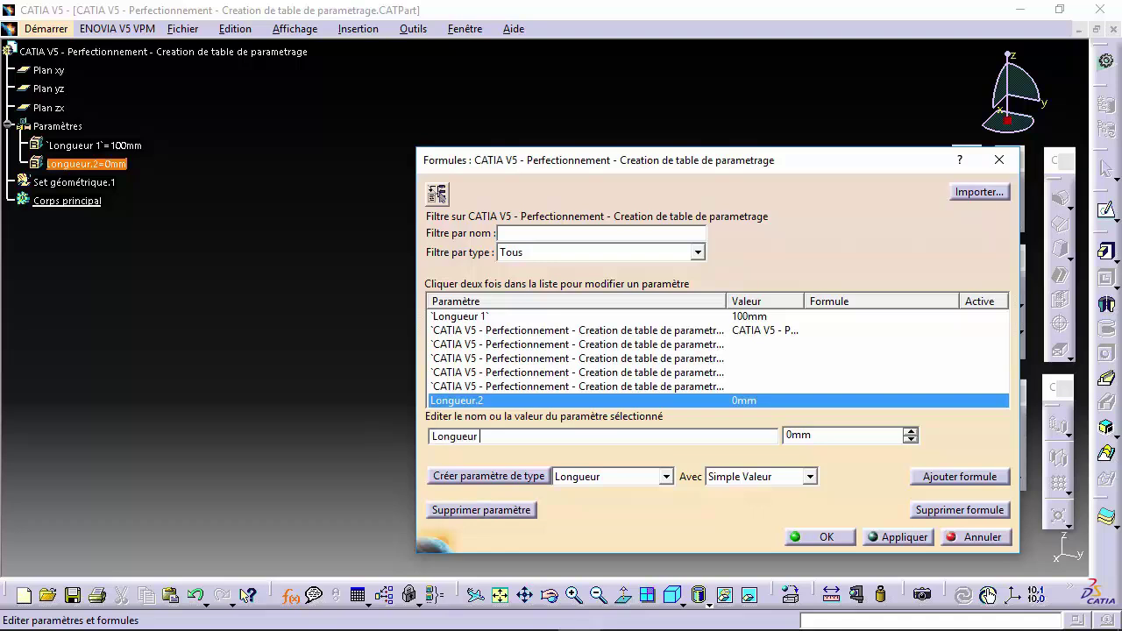
pyautogui.moveTo(847, 445); pyautogui.dragTo(755, 445)
pyautogui.write('50')
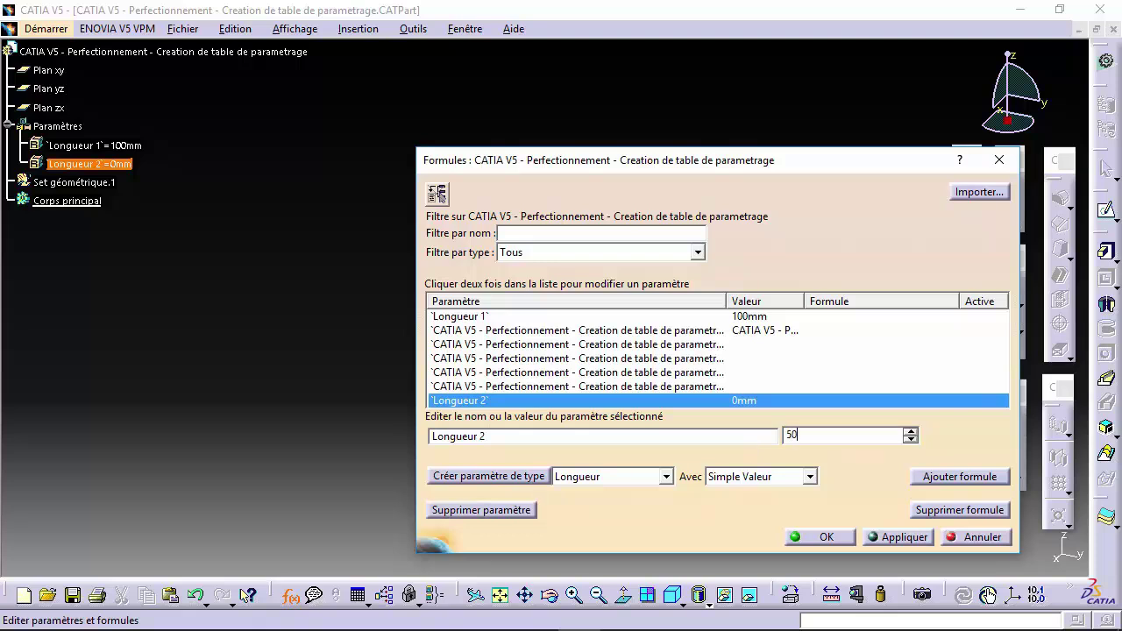
pyautogui.click(876, 538)
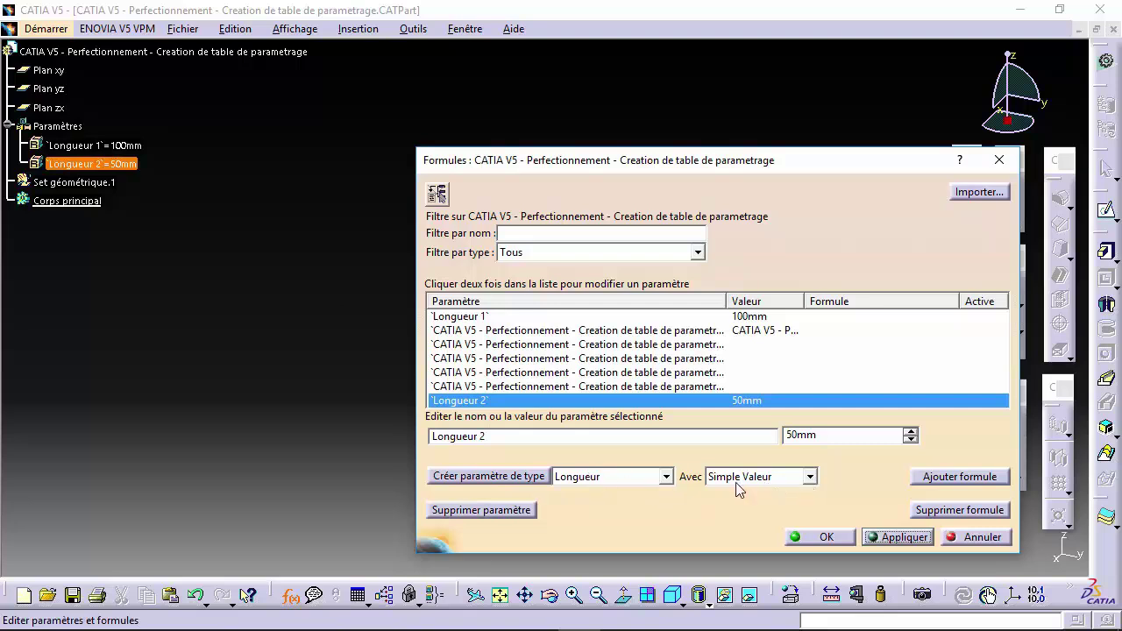
# Step: Create another single-value Longueur parameter named "Largeur" with a value of 60 mm and close the formula editor
pyautogui.click(522, 476)
pyautogui.moveTo(511, 436); pyautogui.dragTo(419, 434)
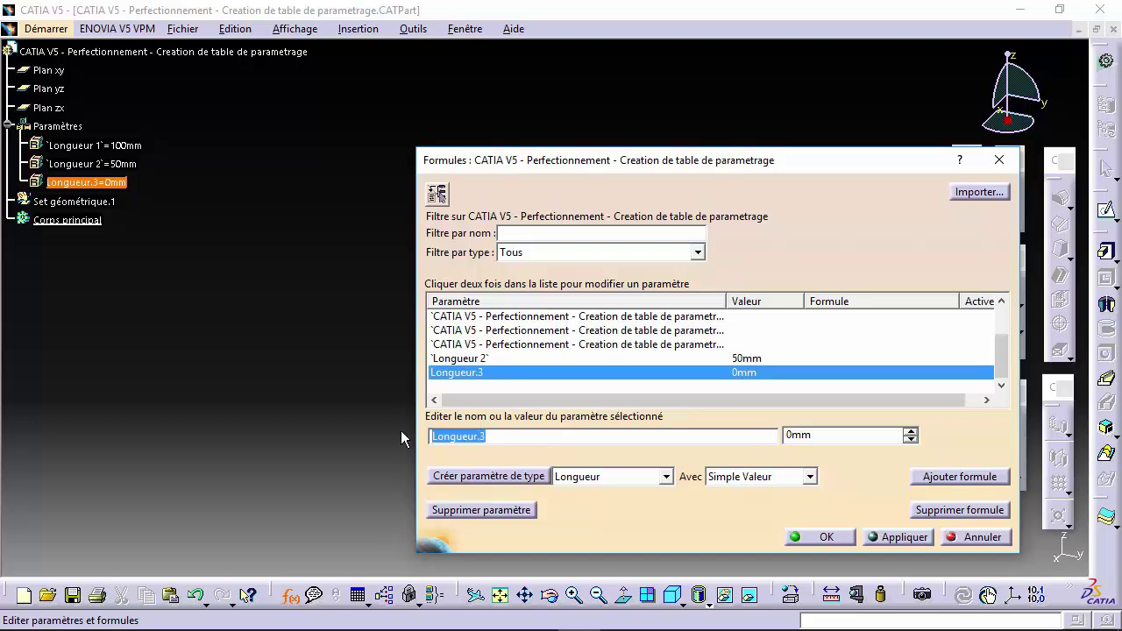
pyautogui.write('Lar')
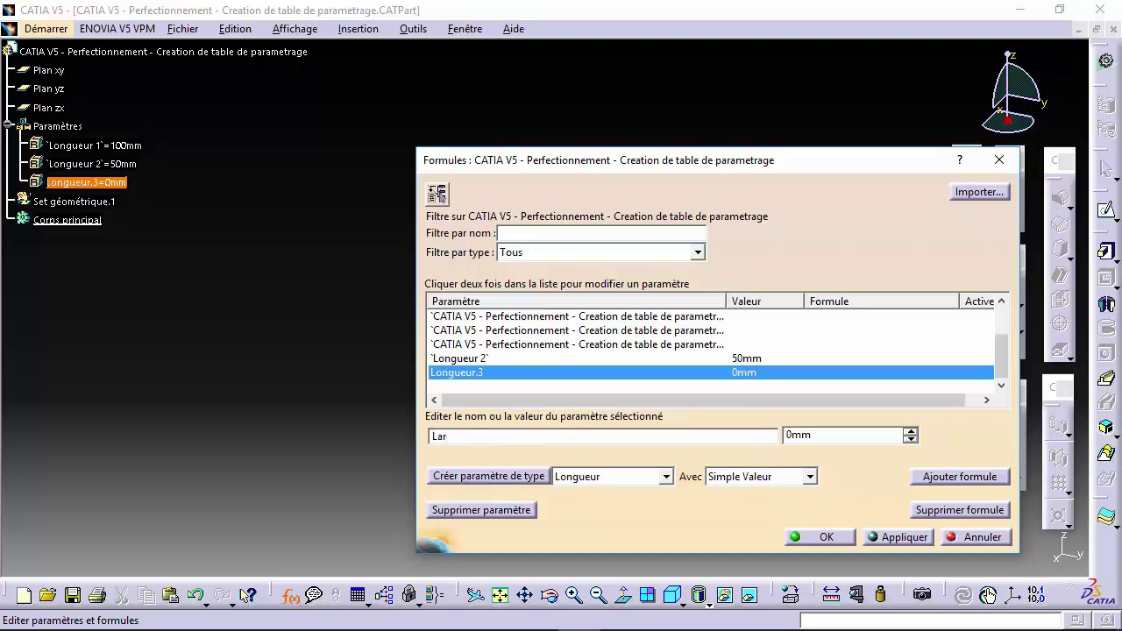
pyautogui.write('geur')
pyautogui.press('Tab')
pyautogui.write('60')
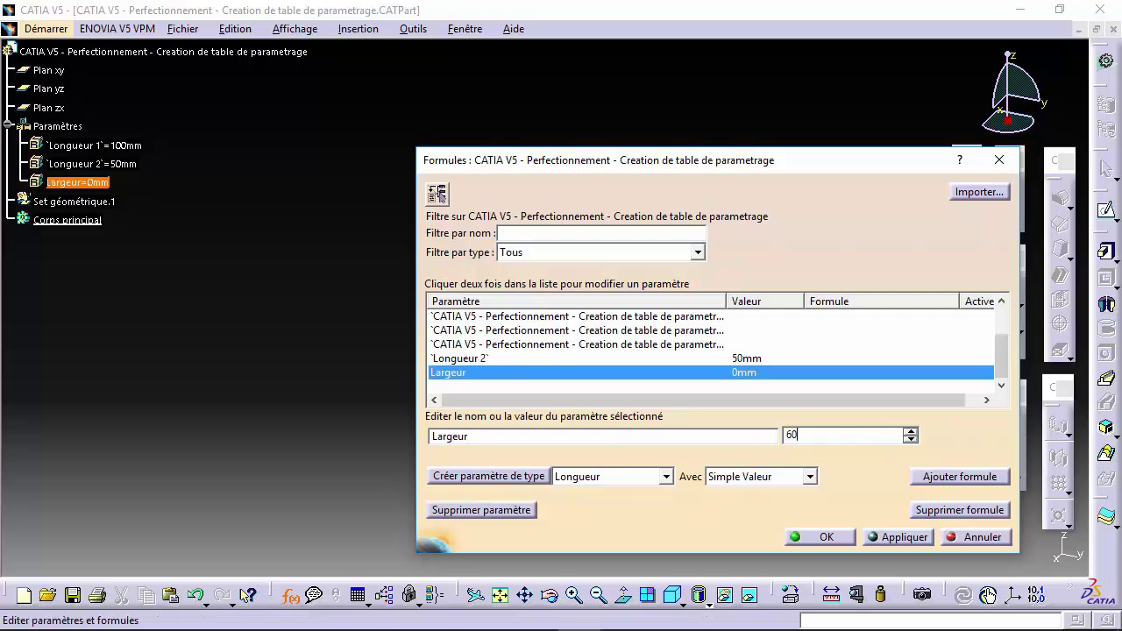
pyautogui.click(881, 537)
pyautogui.click(824, 538)
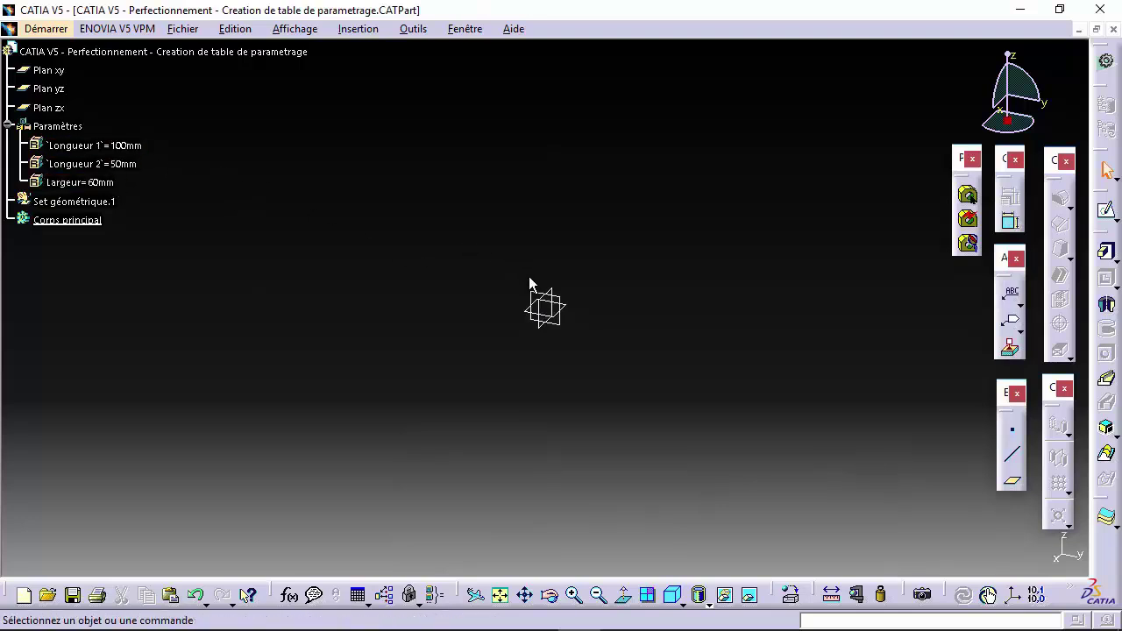
# Step: Sketch a closed rectangular profile about 81 mm by 61 mm on Plan yz, with its lower corner at the origin
pyautogui.click(571, 303)
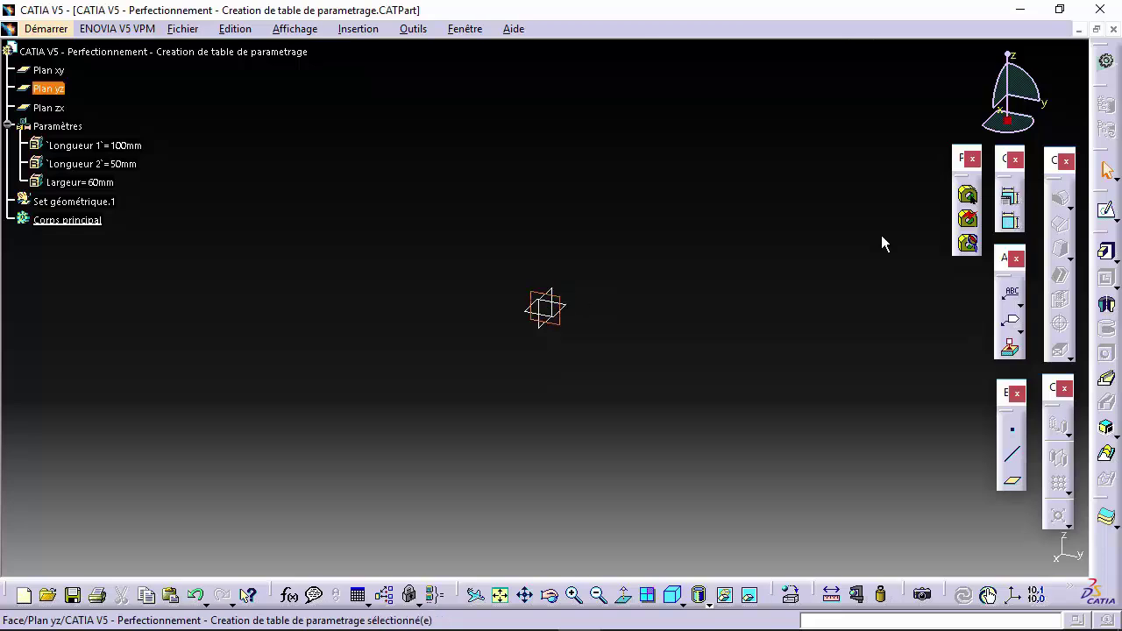
pyautogui.click(1108, 212)
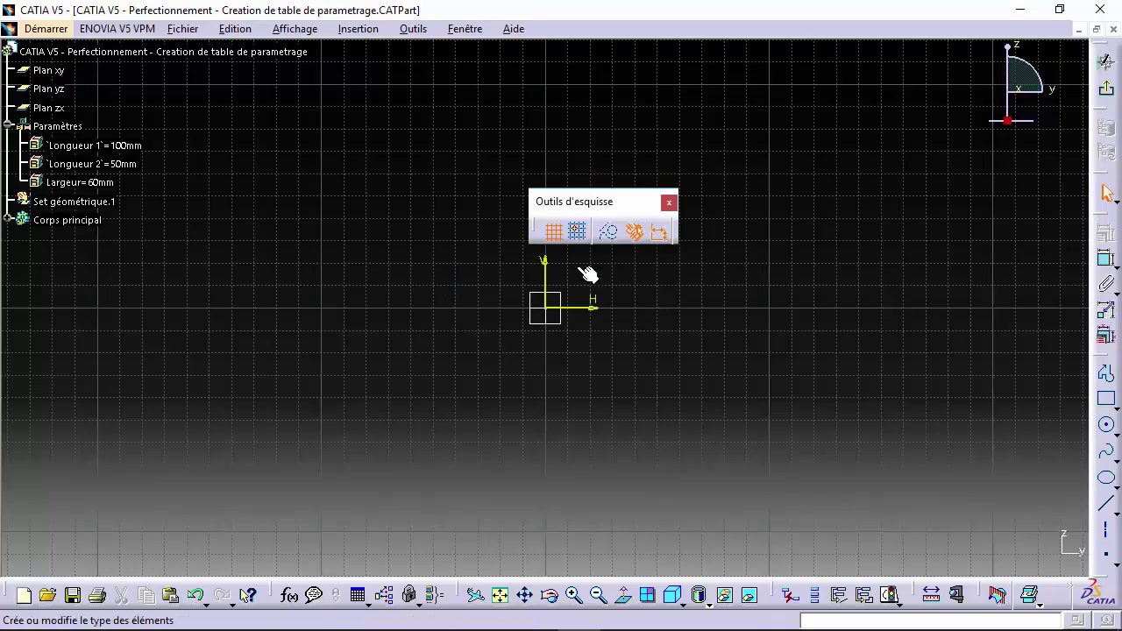
pyautogui.moveTo(640, 196); pyautogui.dragTo(615, 93)
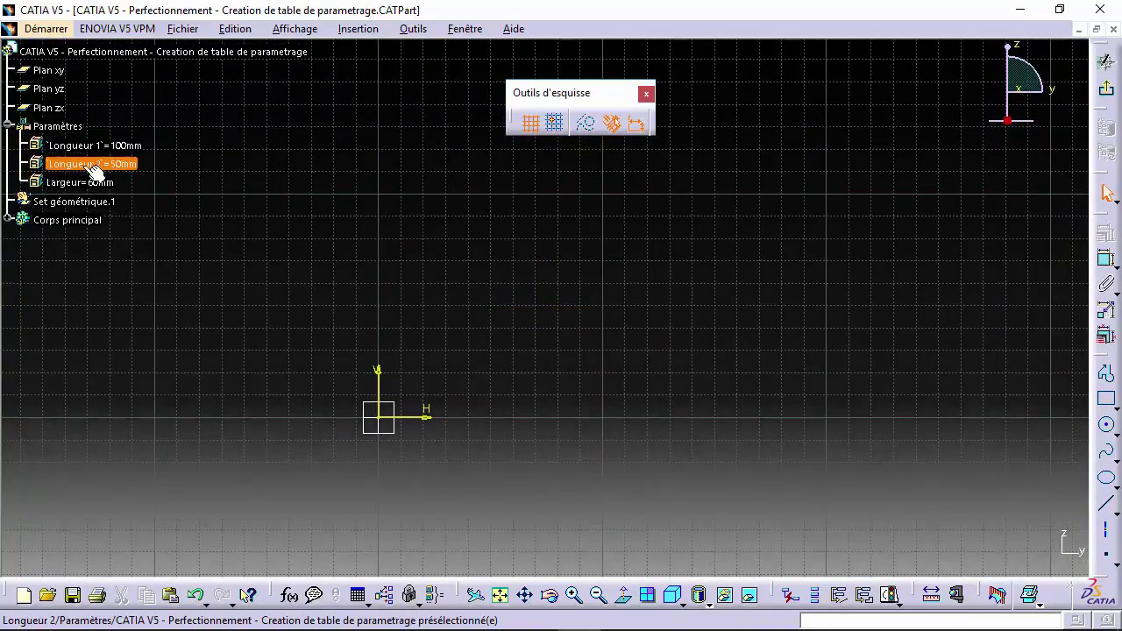
pyautogui.click(1108, 386)
pyautogui.click(382, 421)
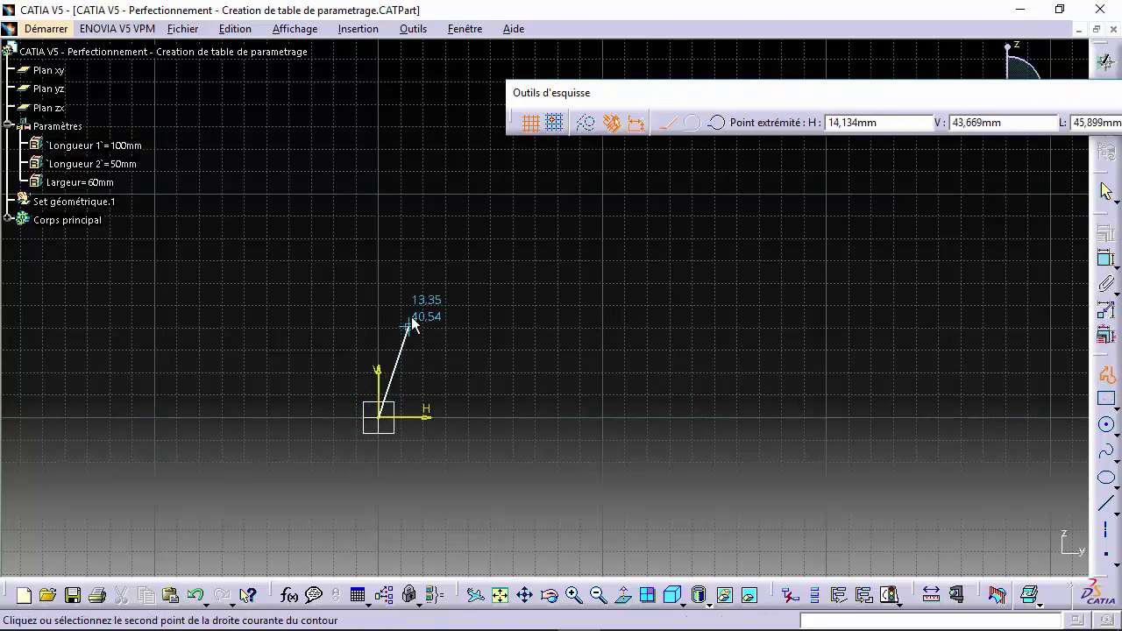
pyautogui.click(378, 281)
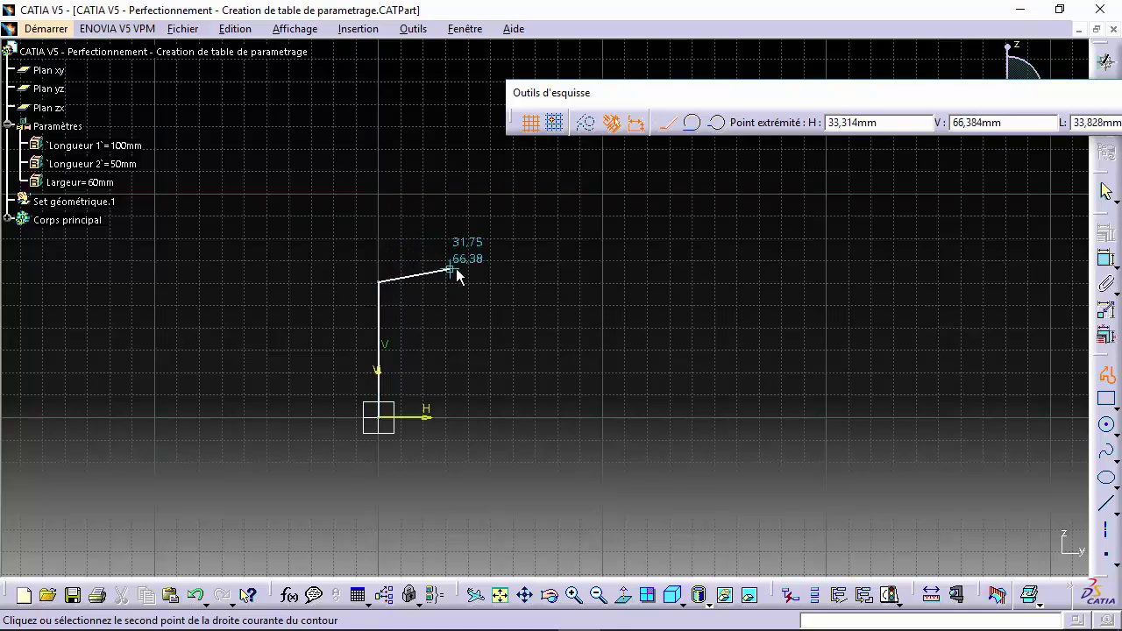
pyautogui.click(562, 282)
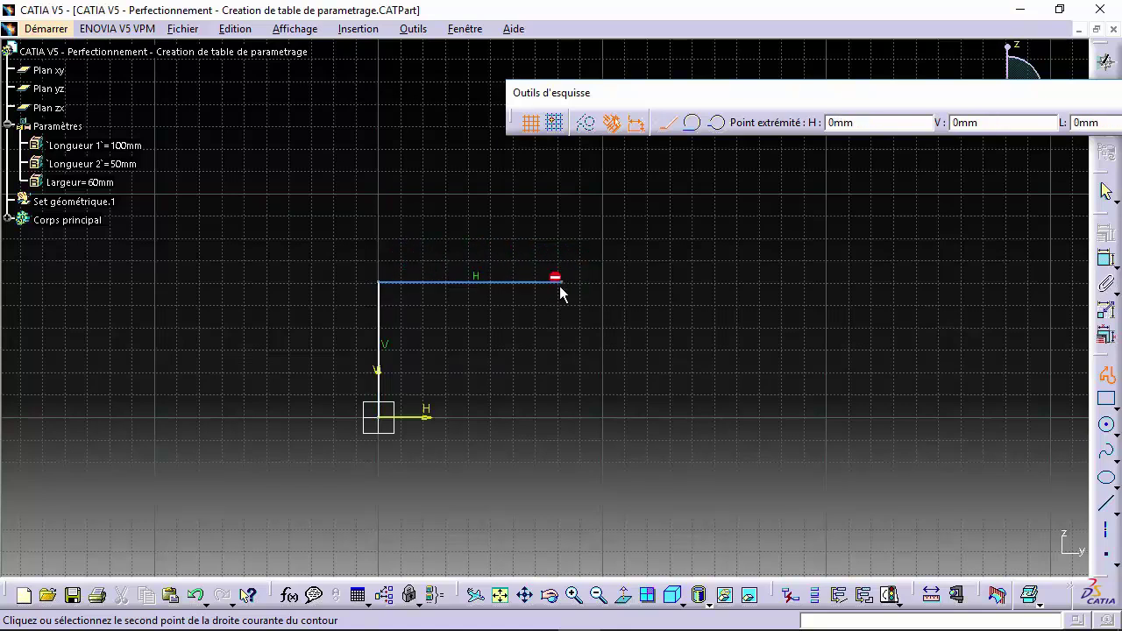
pyautogui.click(561, 416)
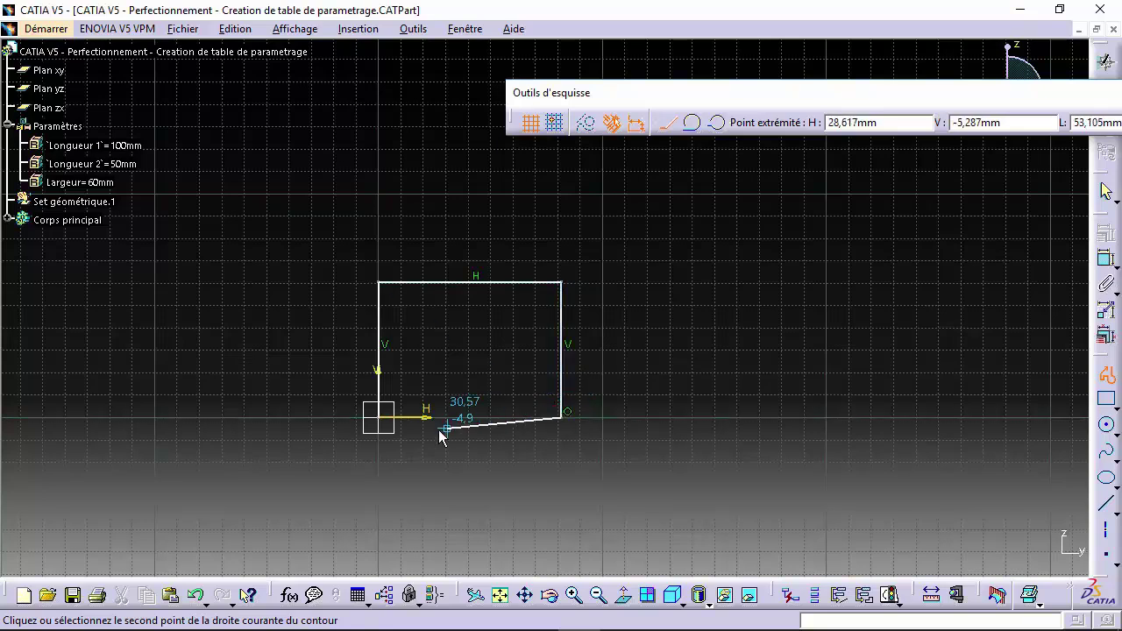
pyautogui.click(384, 418)
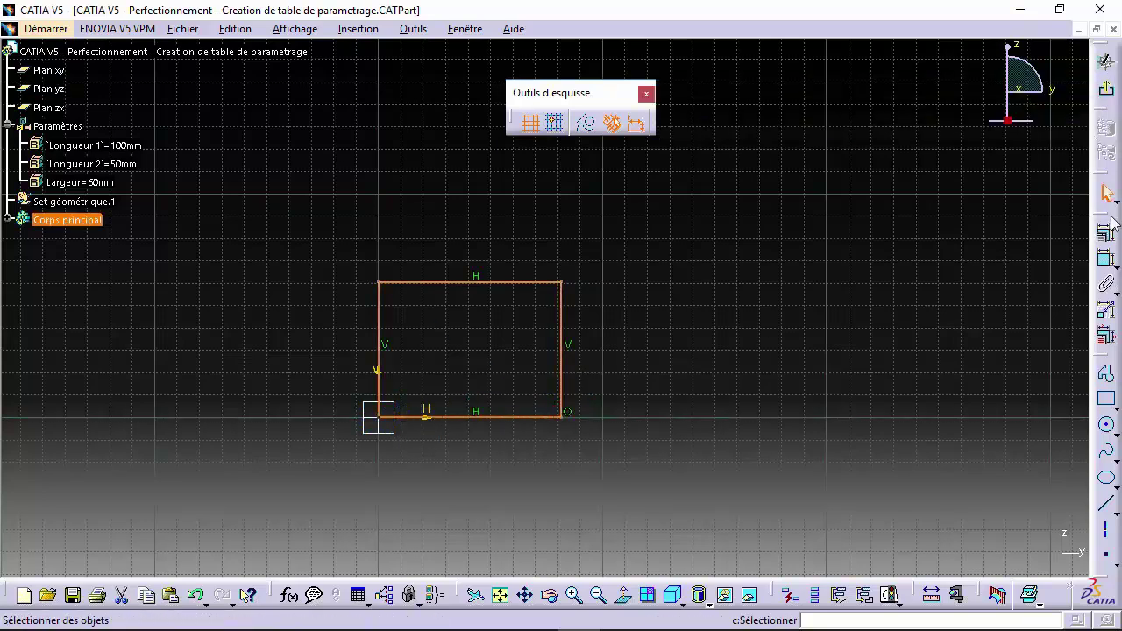
# Step: Dimension the rectangle's upper horizontal edge and link its value to the Longueur 1 parameter by formula
pyautogui.click(1105, 259)
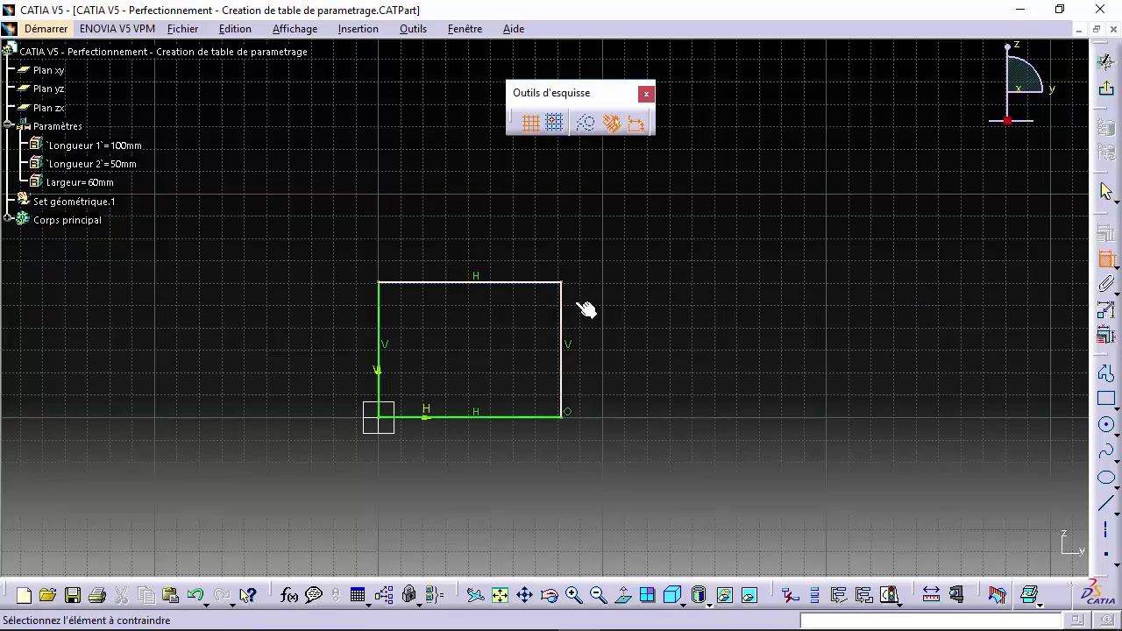
pyautogui.click(474, 282)
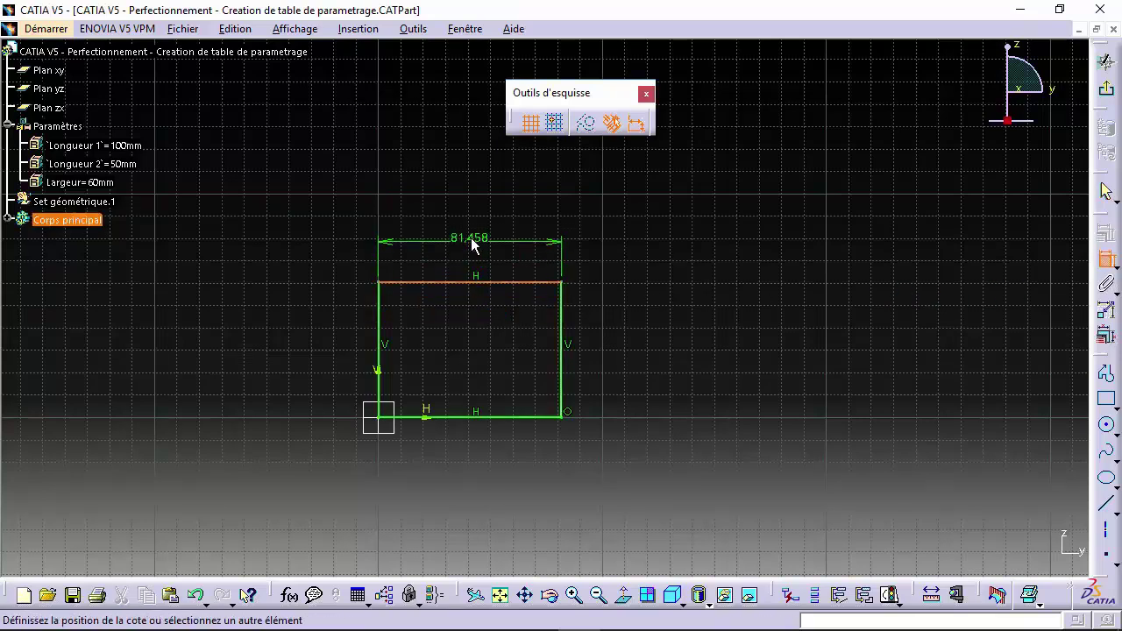
pyautogui.click(470, 229)
pyautogui.doubleClick(469, 228)
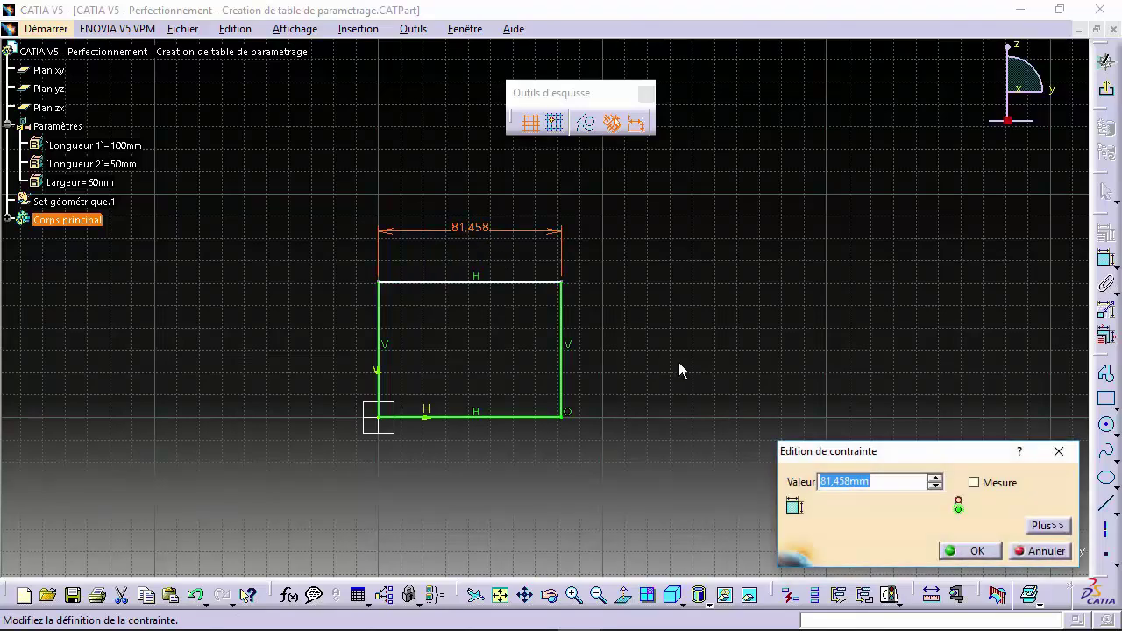
pyautogui.write('=')
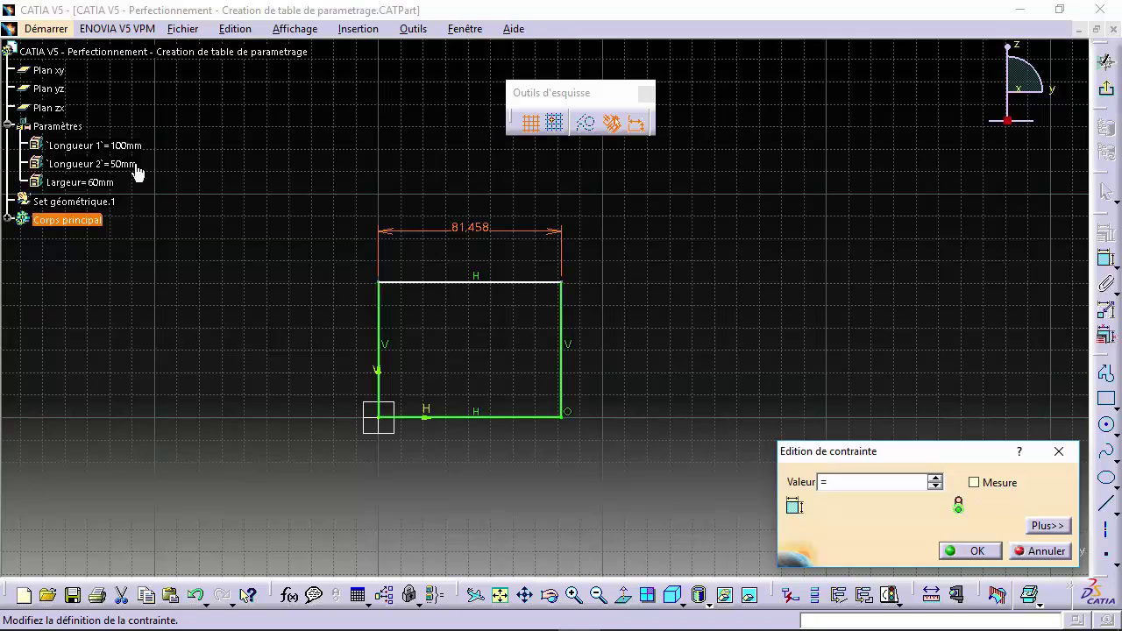
pyautogui.click(116, 148)
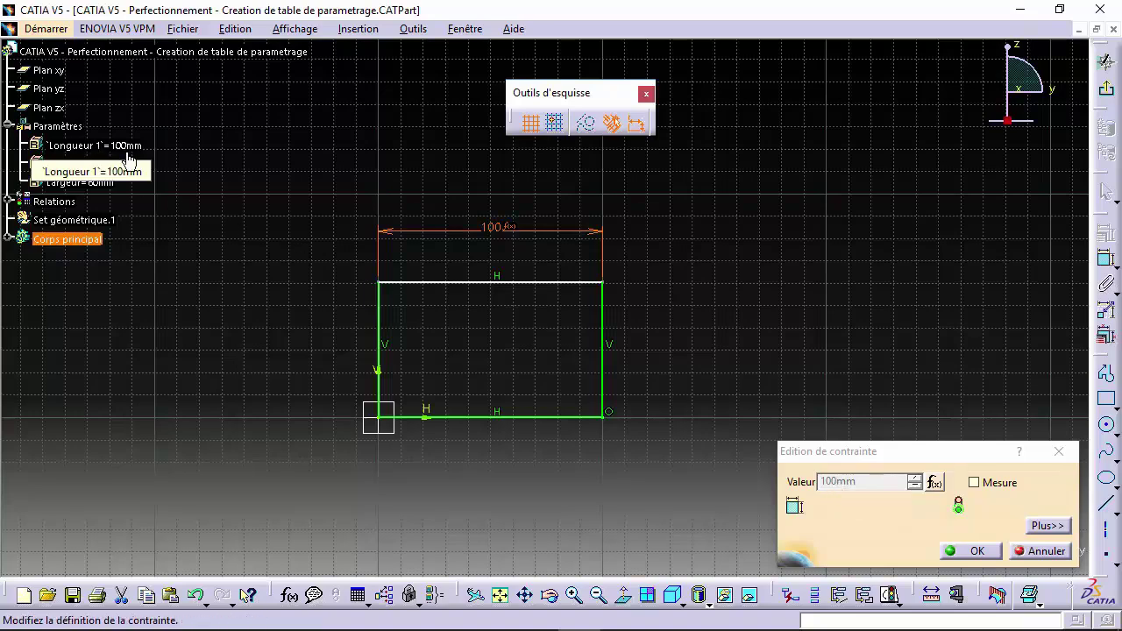
pyautogui.click(969, 550)
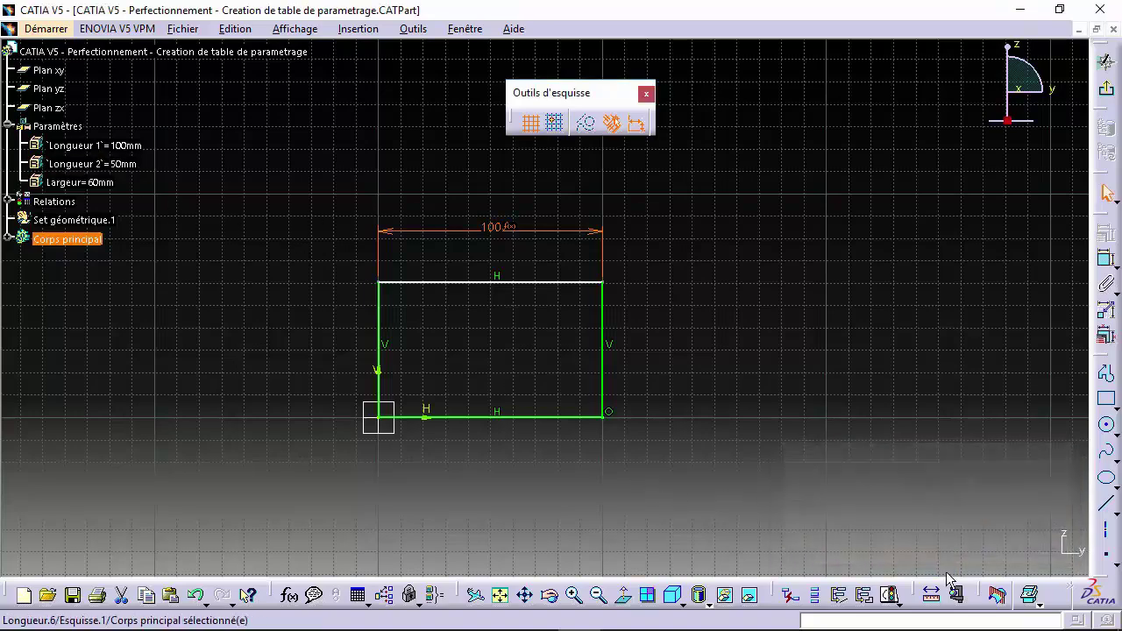
pyautogui.click(957, 202)
# Step: Dimension the rectangle's vertical edge at the origin and link its value to the Longueur 2 parameter by formula
pyautogui.click(1106, 258)
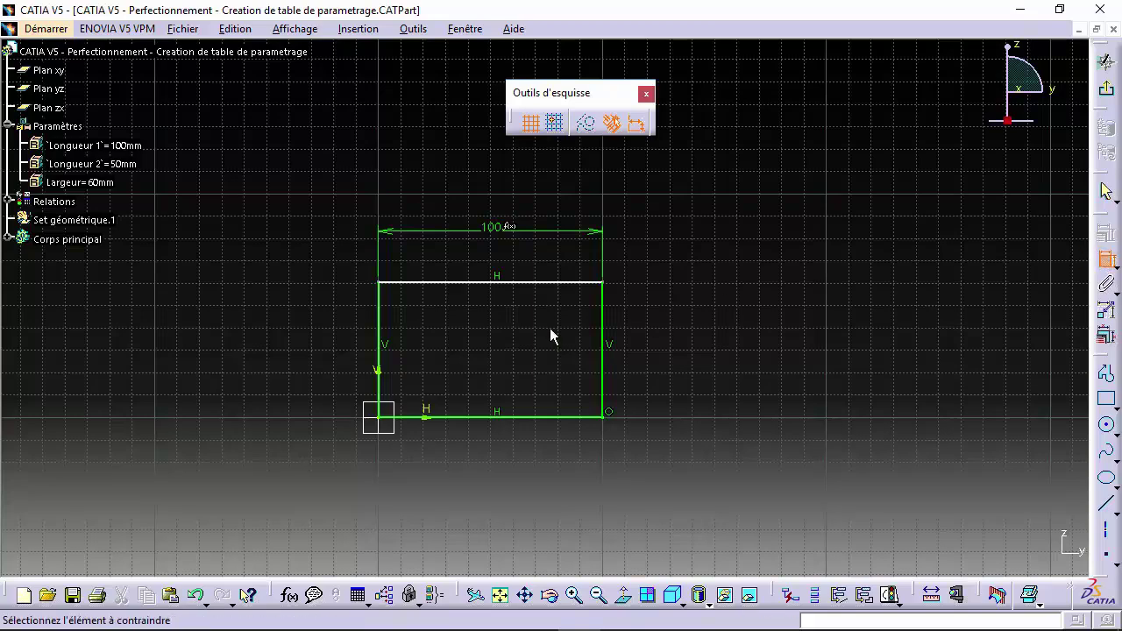
pyautogui.click(388, 320)
pyautogui.click(292, 341)
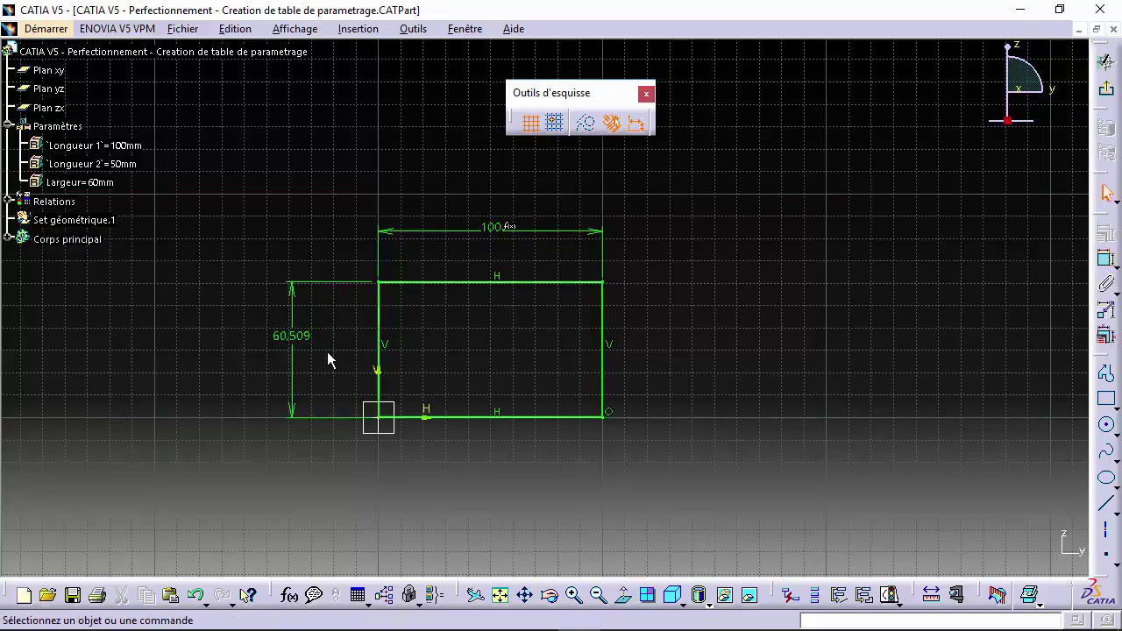
pyautogui.doubleClick(303, 344)
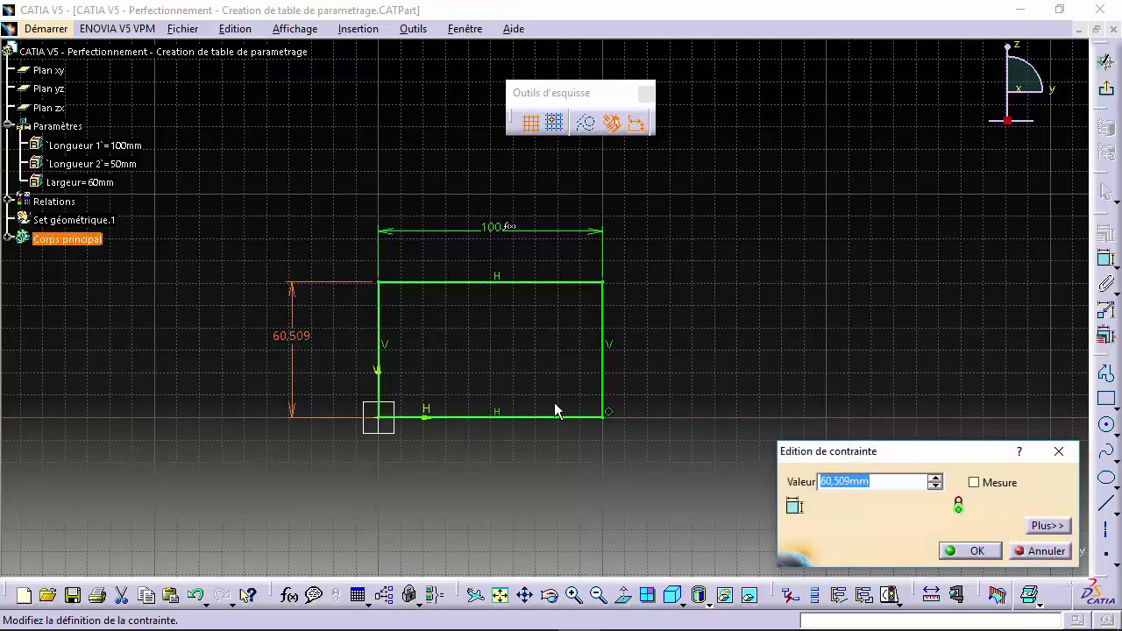
pyautogui.write('=')
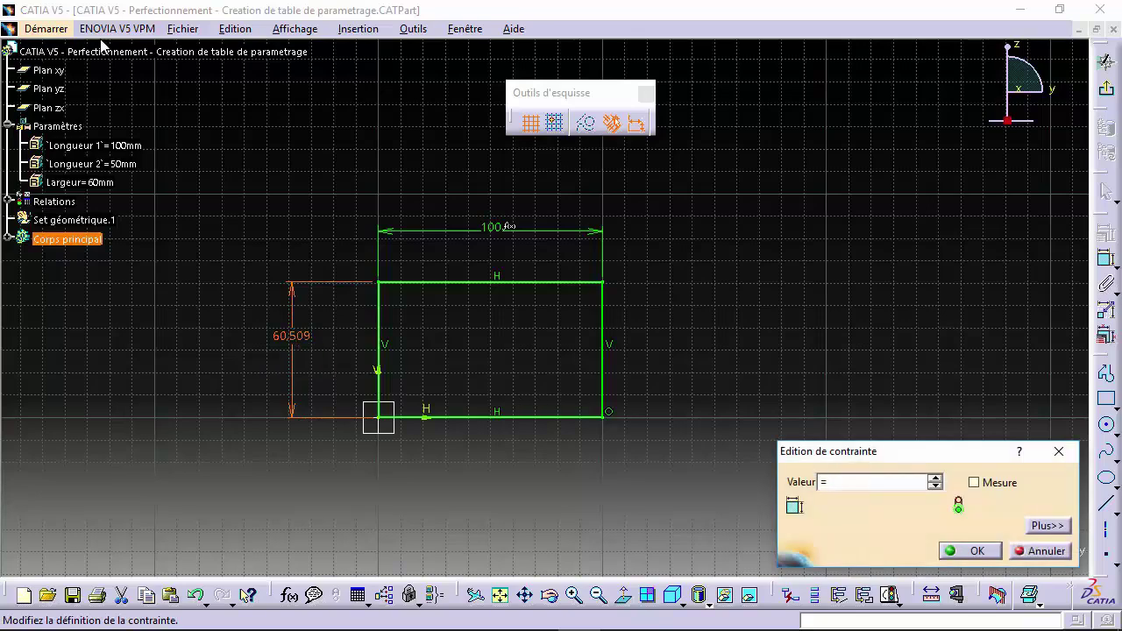
pyautogui.click(125, 173)
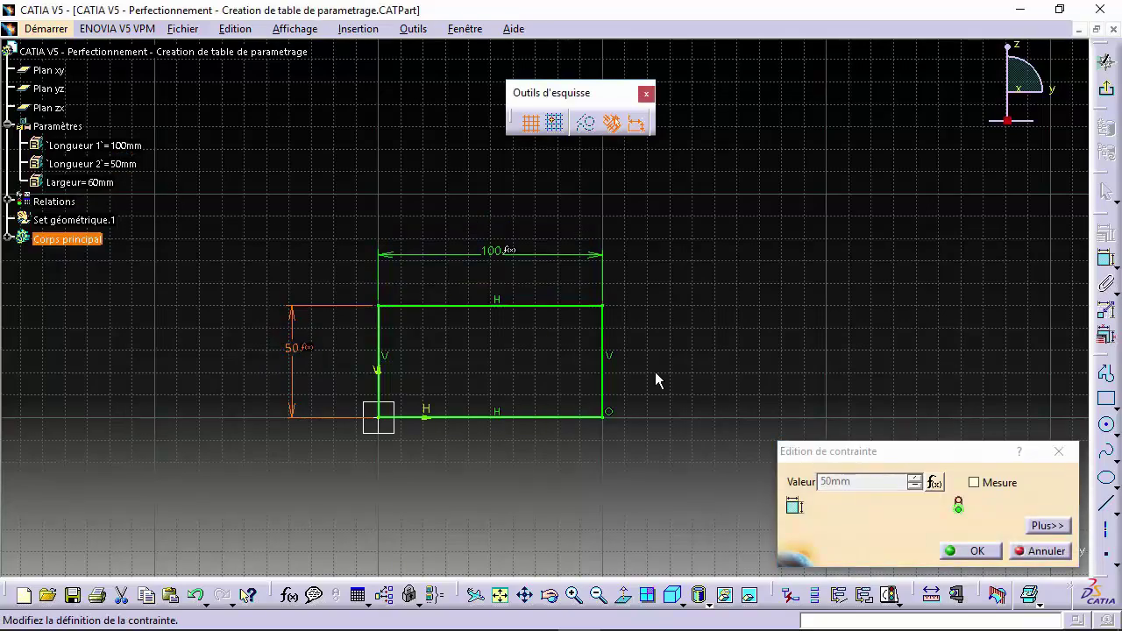
pyautogui.click(935, 483)
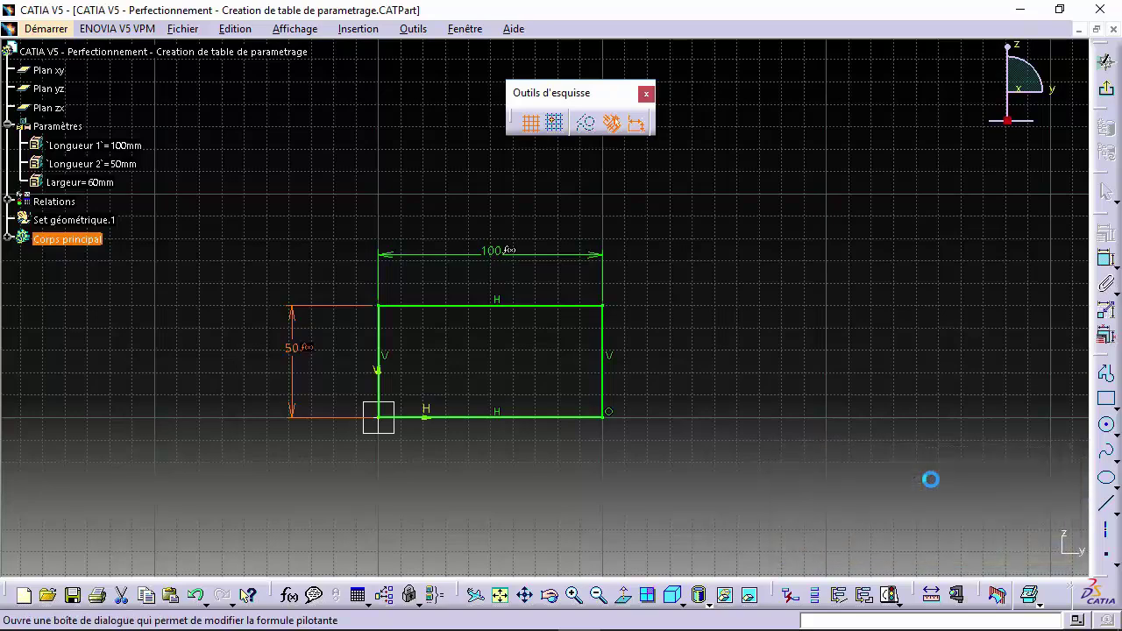
pyautogui.moveTo(746, 298); pyautogui.dragTo(749, 230)
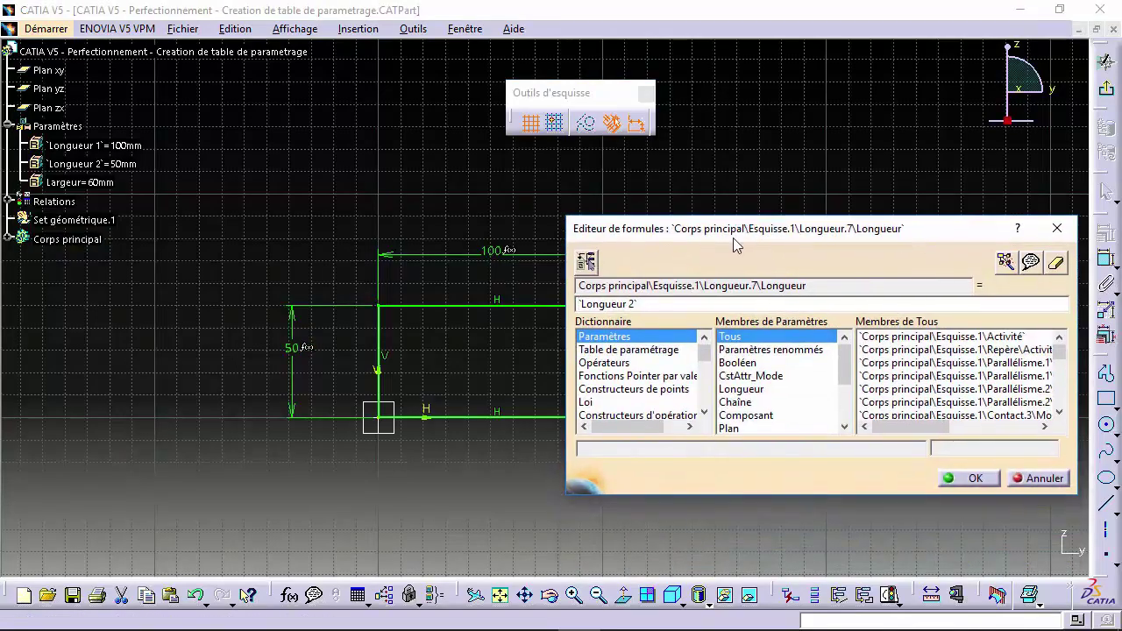
pyautogui.click(966, 478)
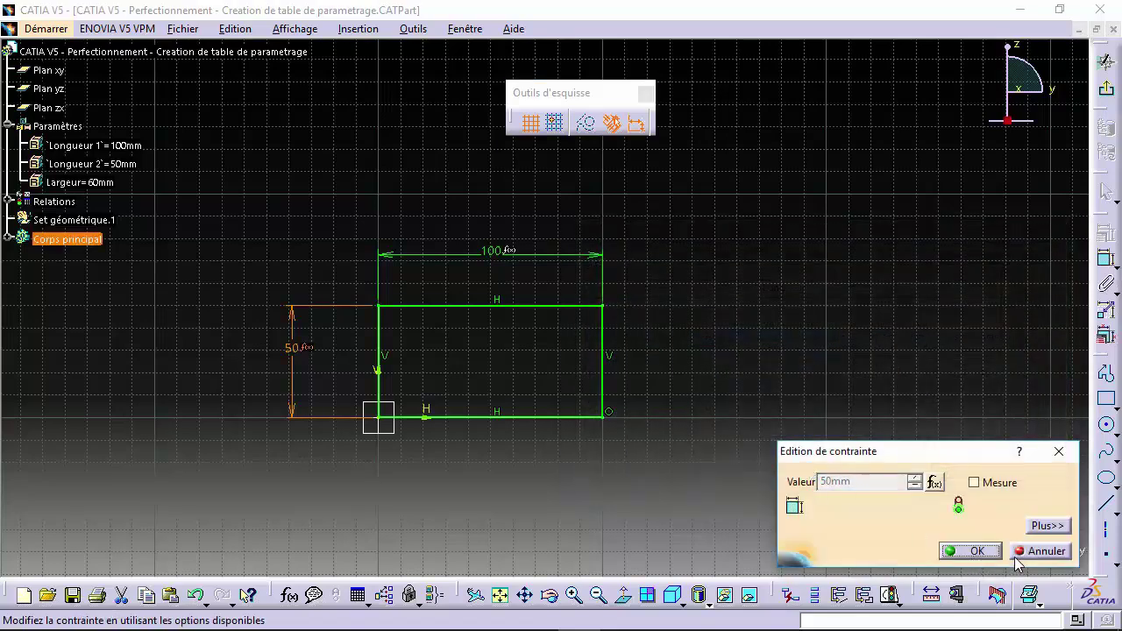
pyautogui.click(971, 550)
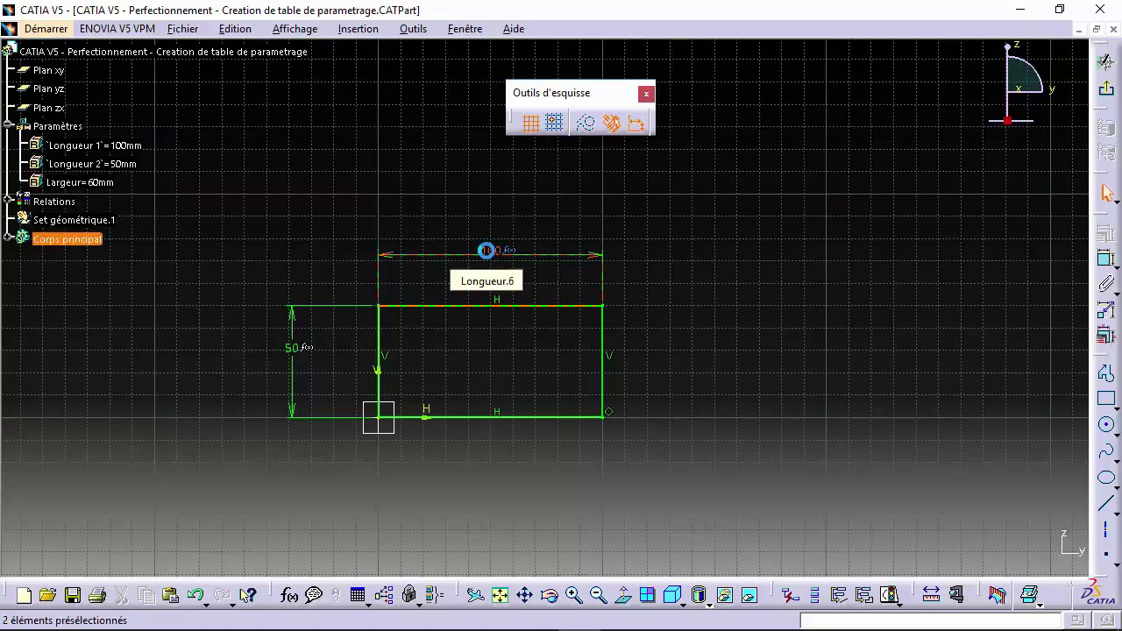
# Step: Change the formula of the rectangle's horizontal dimension to `Longueur 1`-10mm
pyautogui.doubleClick(492, 252)
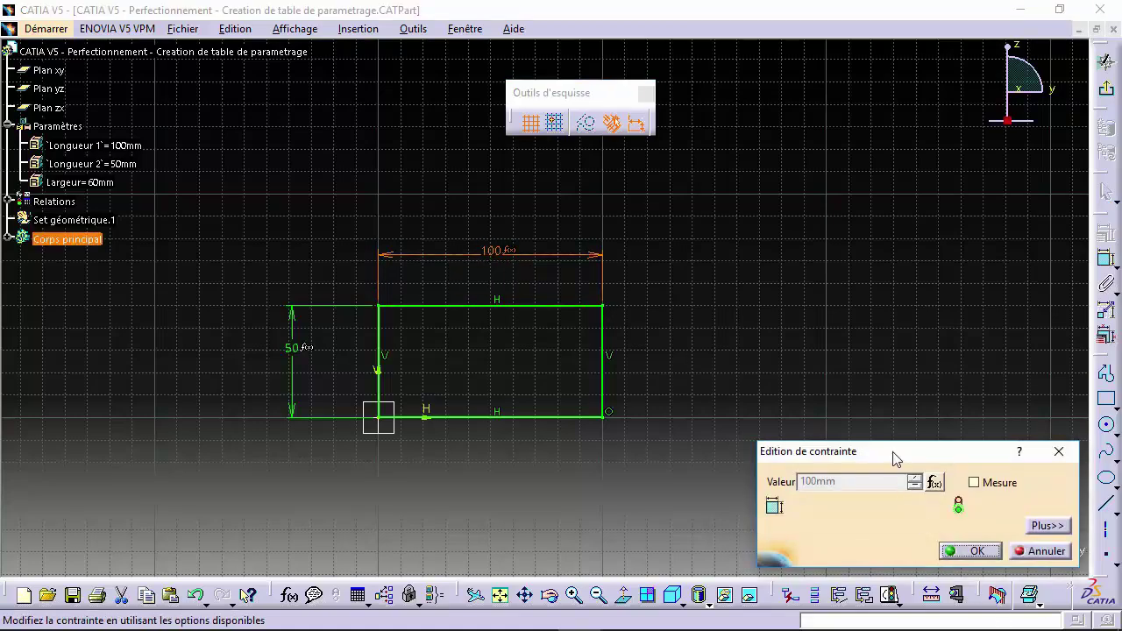
pyautogui.moveTo(894, 454); pyautogui.dragTo(814, 330)
pyautogui.click(856, 362)
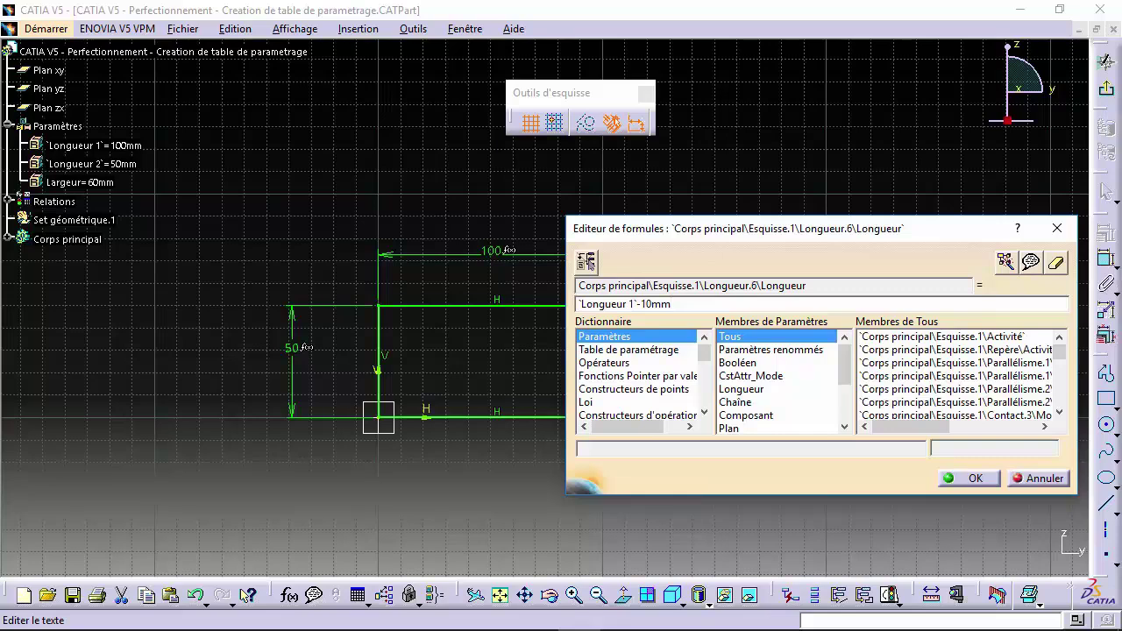
pyautogui.click(969, 479)
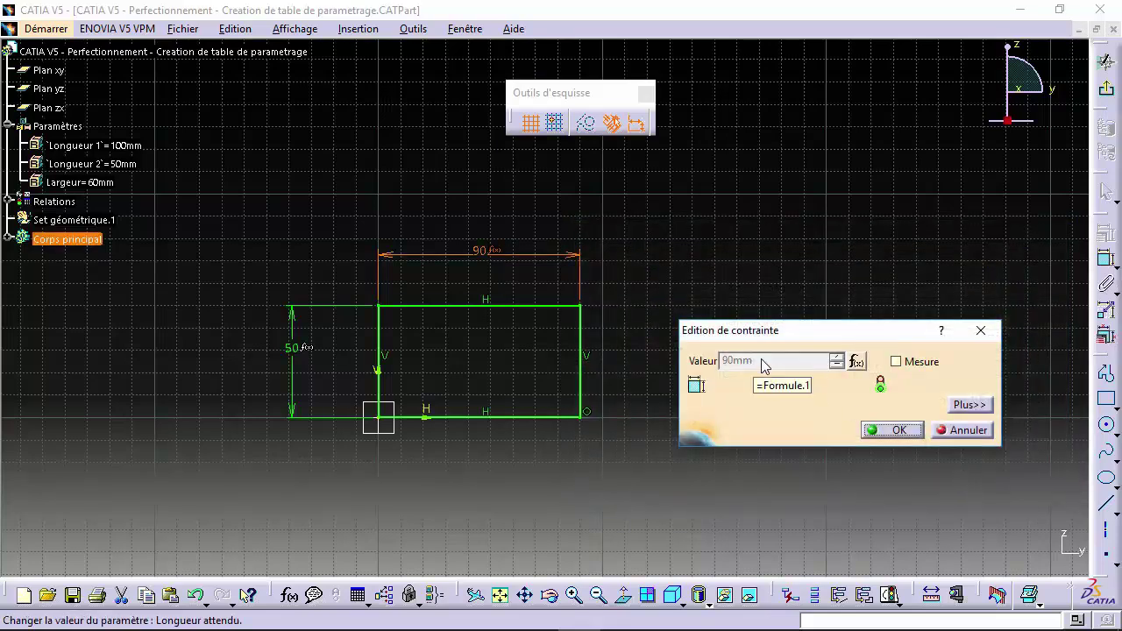
pyautogui.click(892, 430)
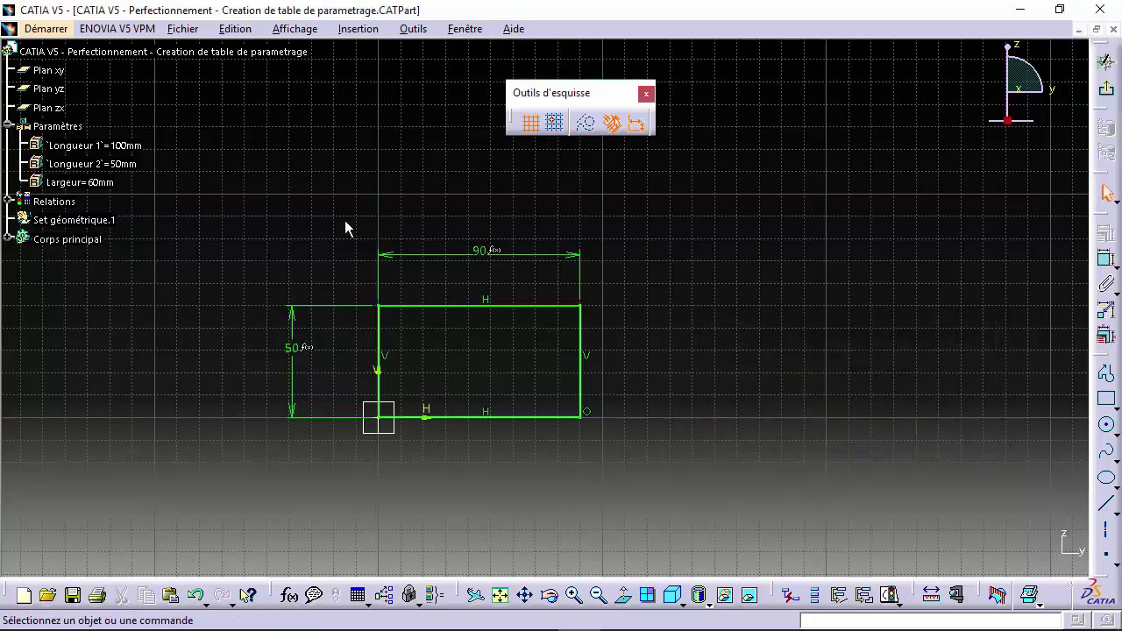
# Step: Leave the sketch for the part and set the Longueur 1 parameter to 60 mm
pyautogui.doubleClick(110, 147)
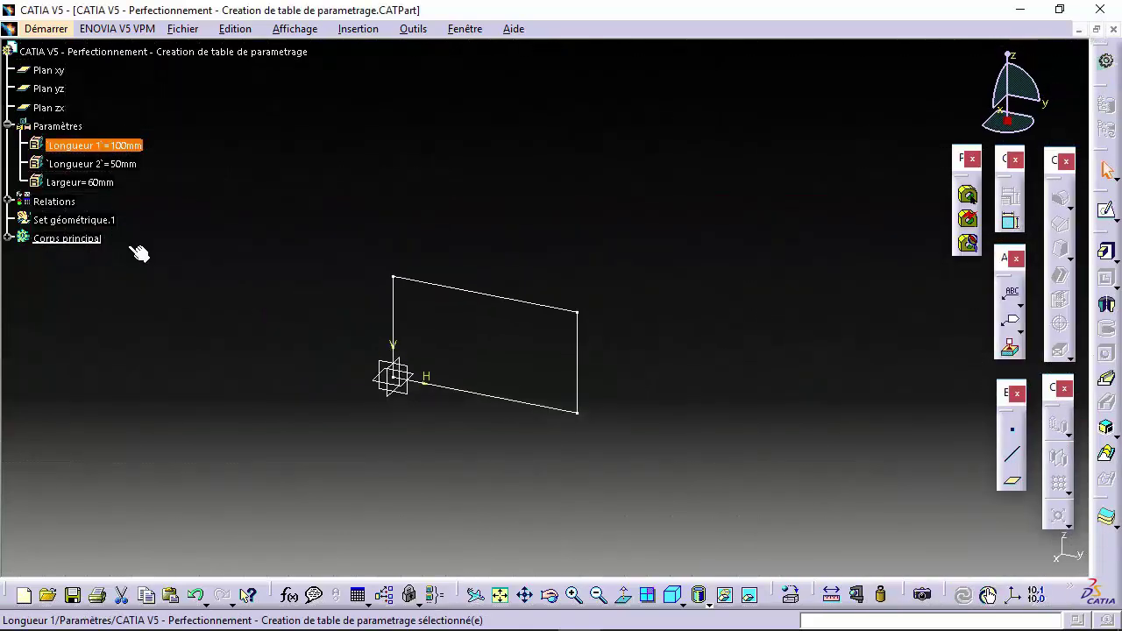
pyautogui.doubleClick(100, 147)
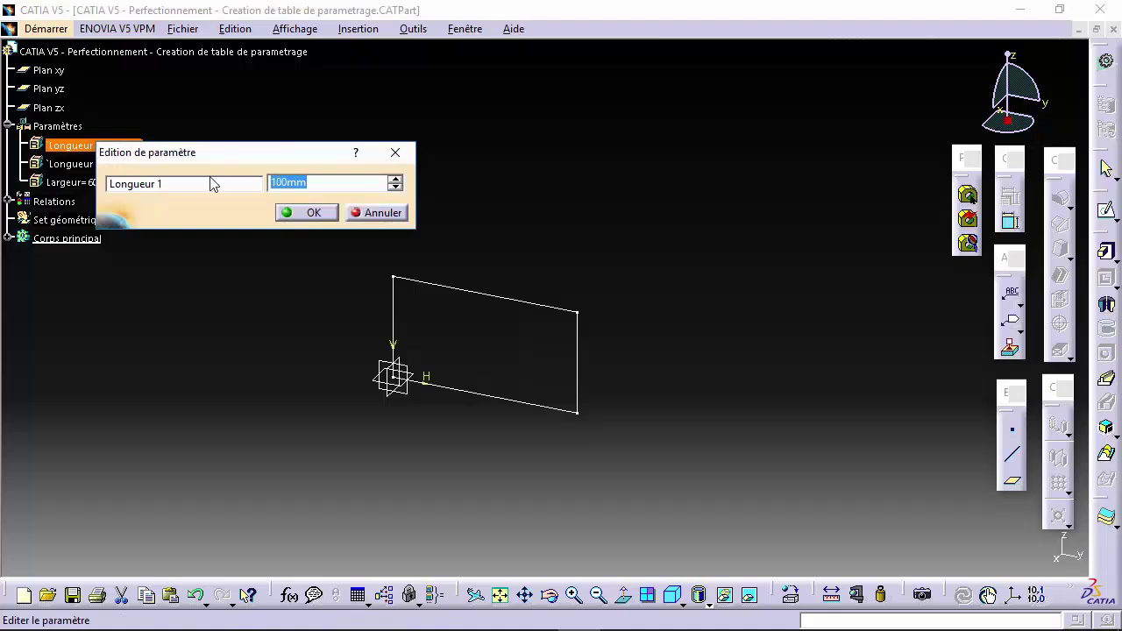
pyautogui.write('60')
pyautogui.press('Return')
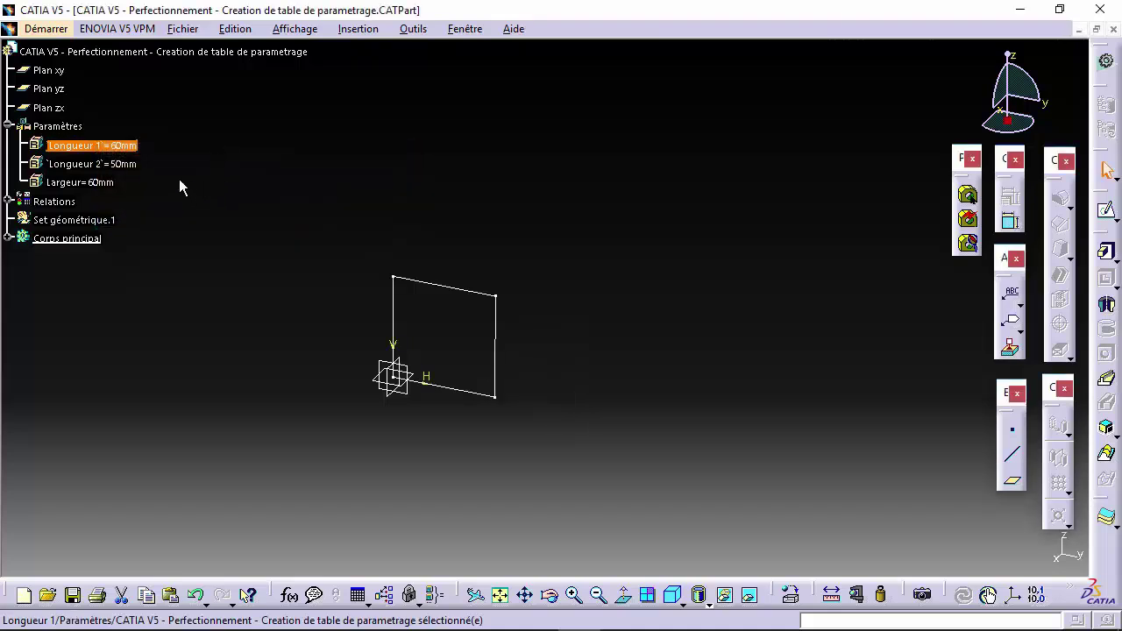
# Step: Reopen the rectangle sketch and remove the 10 mm subtraction from the horizontal dimension's formula, leaving only `Longueur 1`
pyautogui.doubleClick(448, 289)
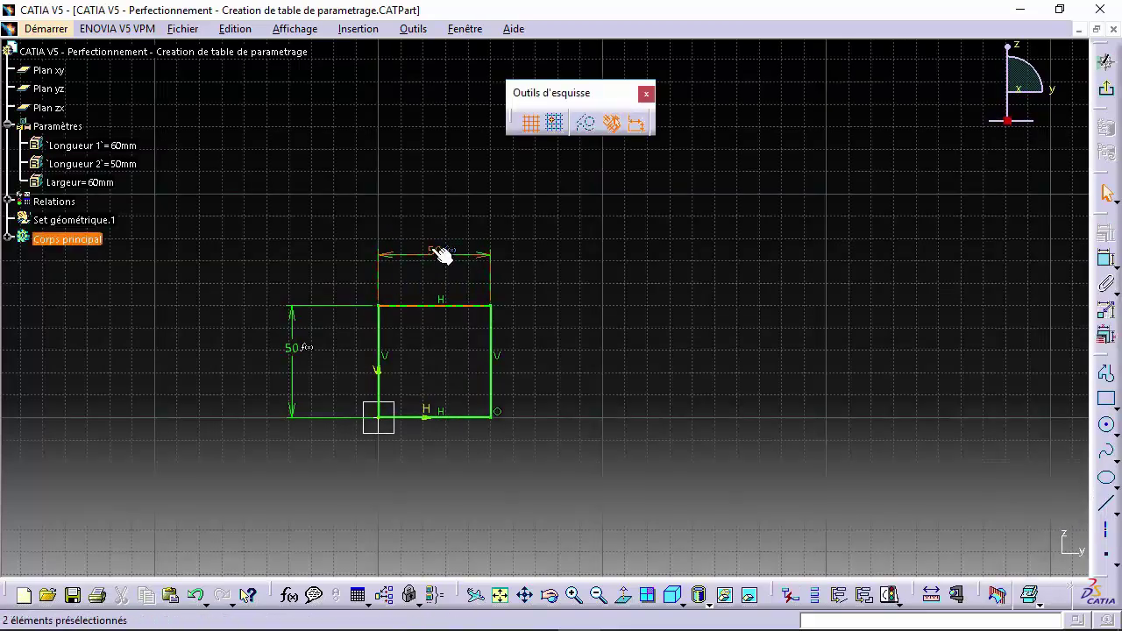
pyautogui.doubleClick(441, 254)
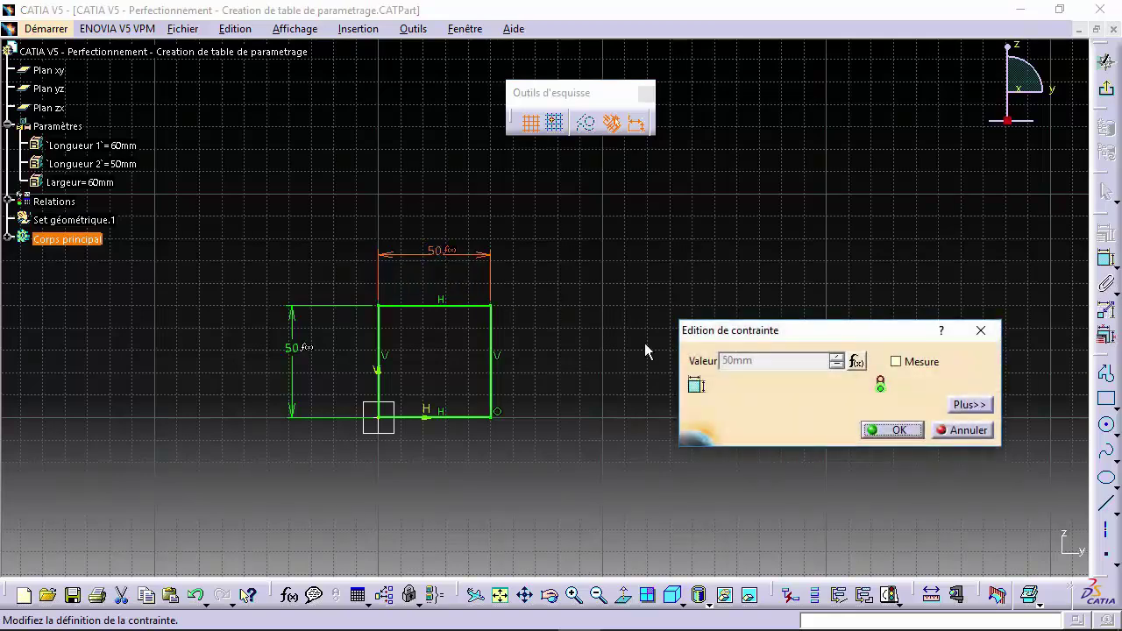
pyautogui.click(855, 361)
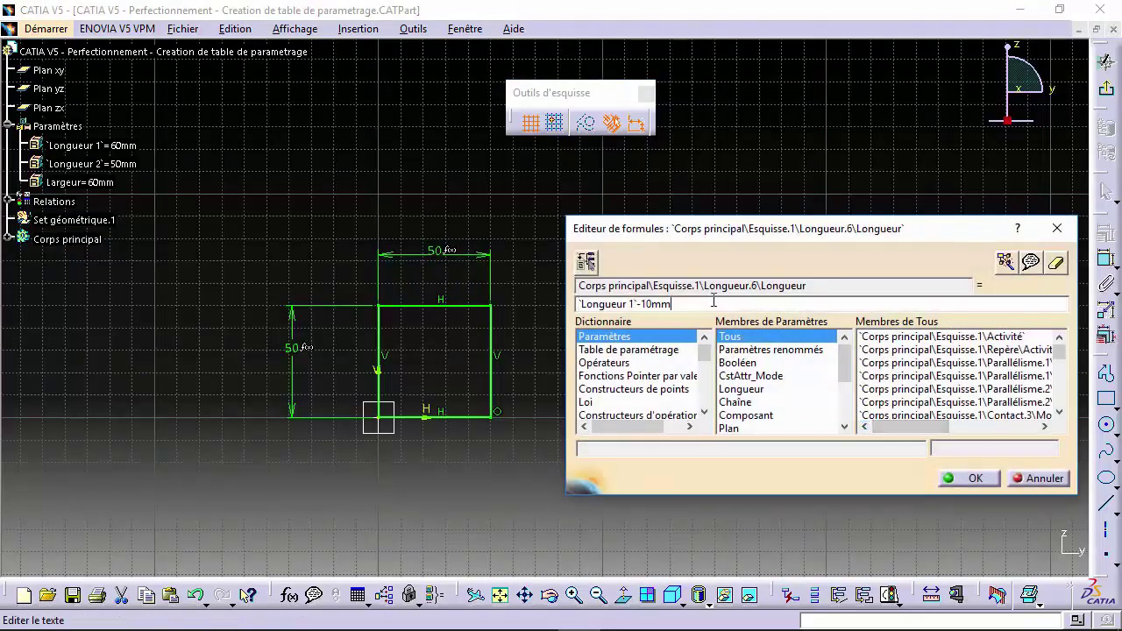
pyautogui.press('BackSpace')
pyautogui.press('BackSpace')
pyautogui.press('BackSpace')
pyautogui.press('BackSpace')
pyautogui.click(975, 478)
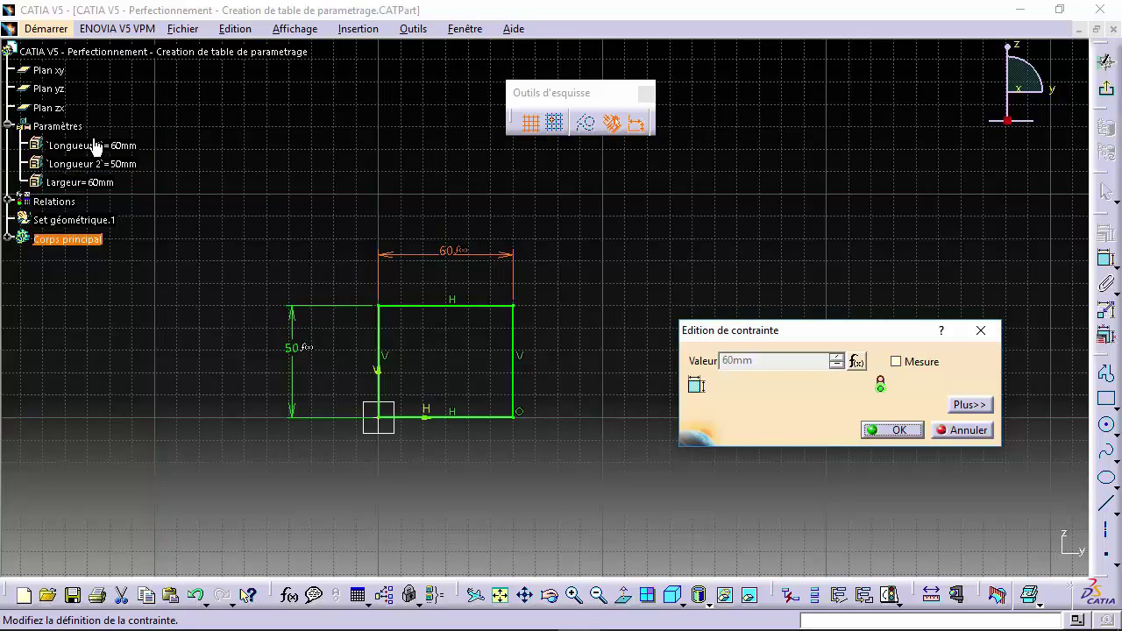
pyautogui.click(889, 430)
# Step: Exit the sketch and set the Longueur 1 parameter back to 100 mm
pyautogui.click(122, 146)
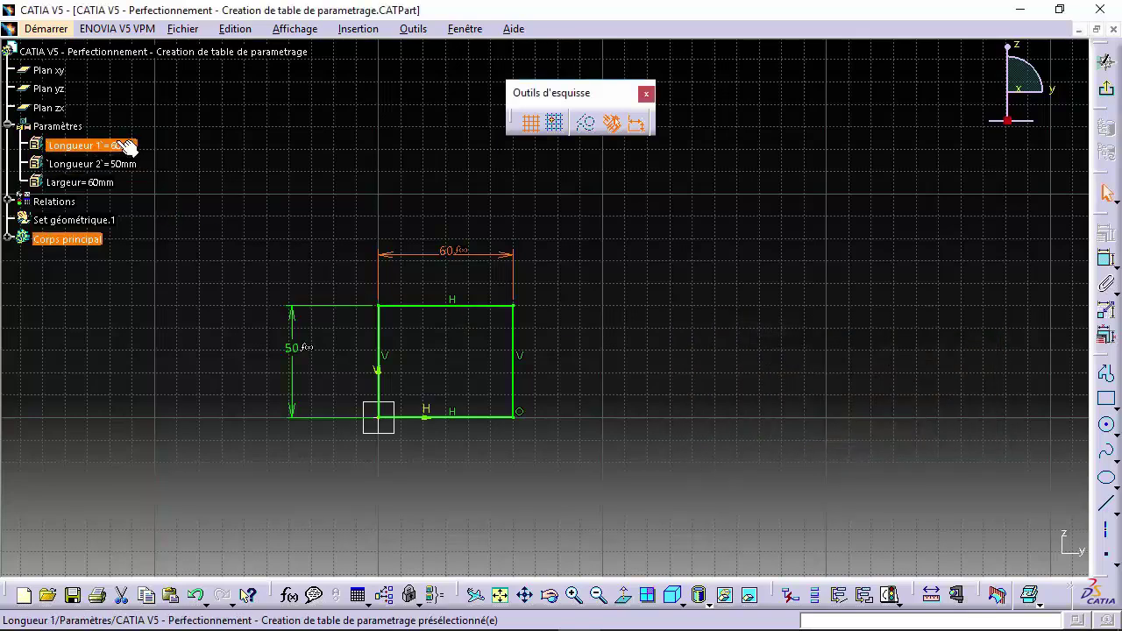
pyautogui.doubleClick(123, 146)
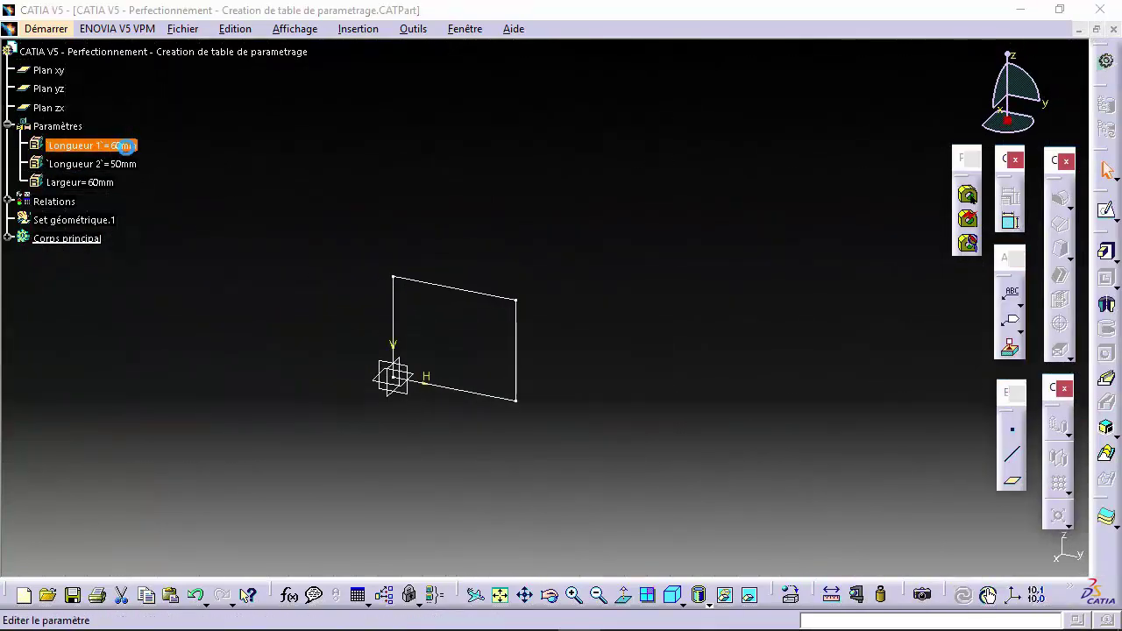
pyautogui.write('100')
pyautogui.press('Return')
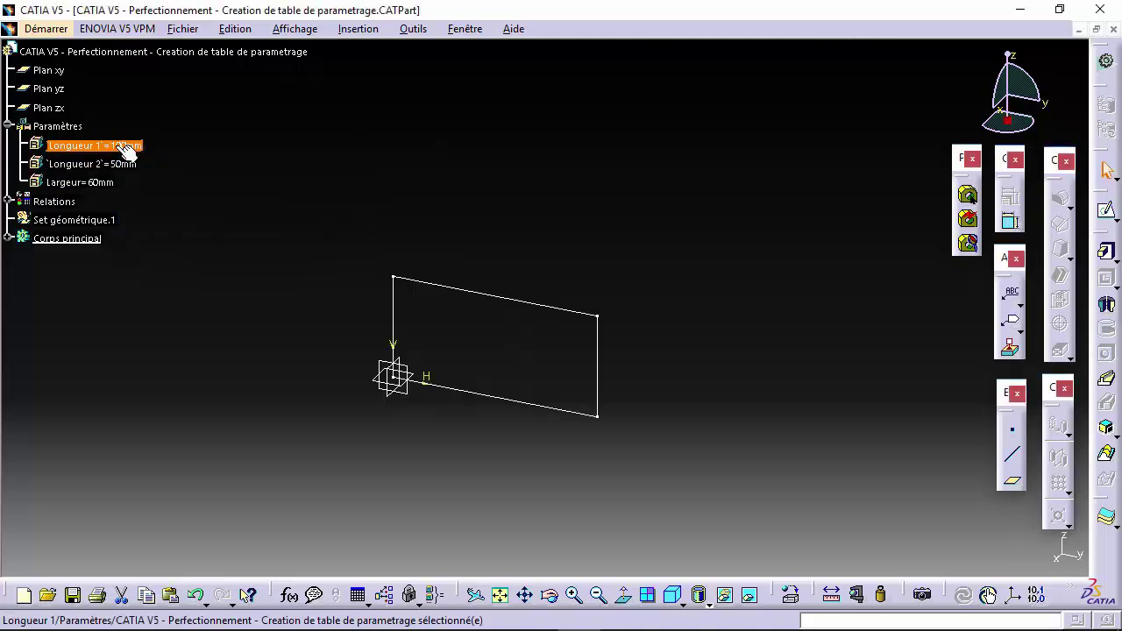
pyautogui.click(378, 261)
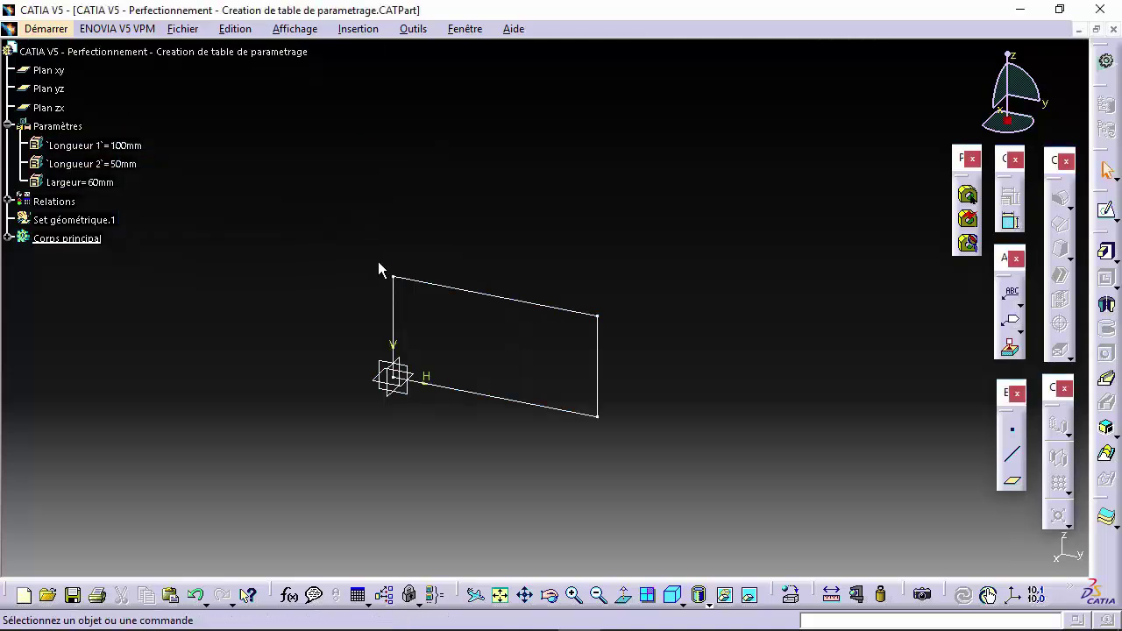
# Step: Extrude the rectangle sketch with its first-limit length linked by formula to the Largeur parameter
pyautogui.click(1106, 255)
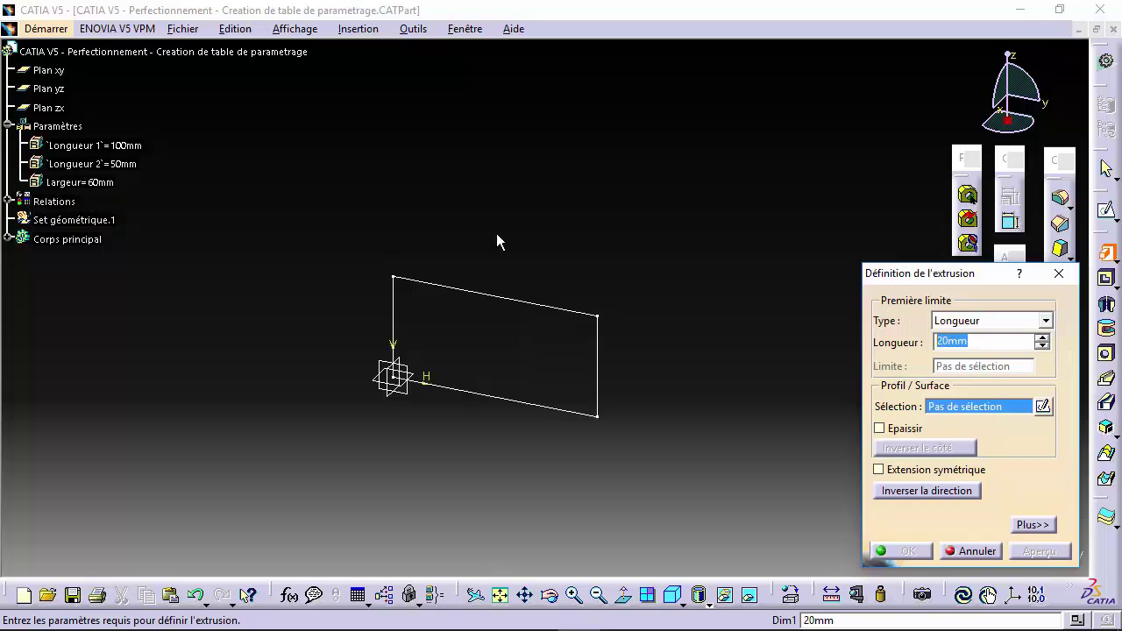
pyautogui.write('=')
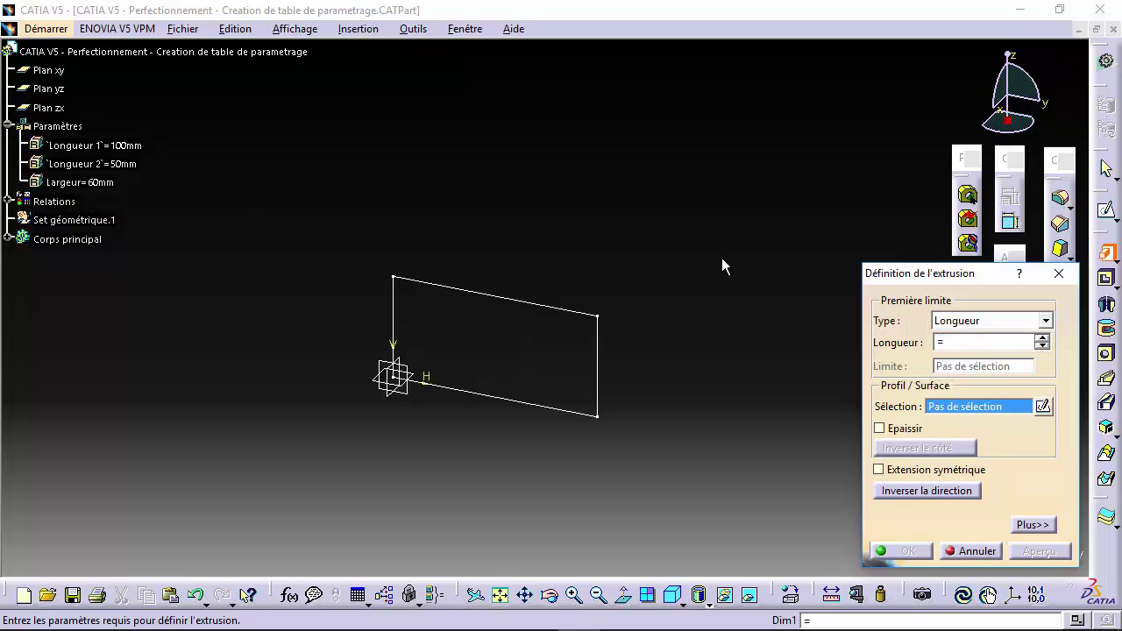
pyautogui.click(81, 181)
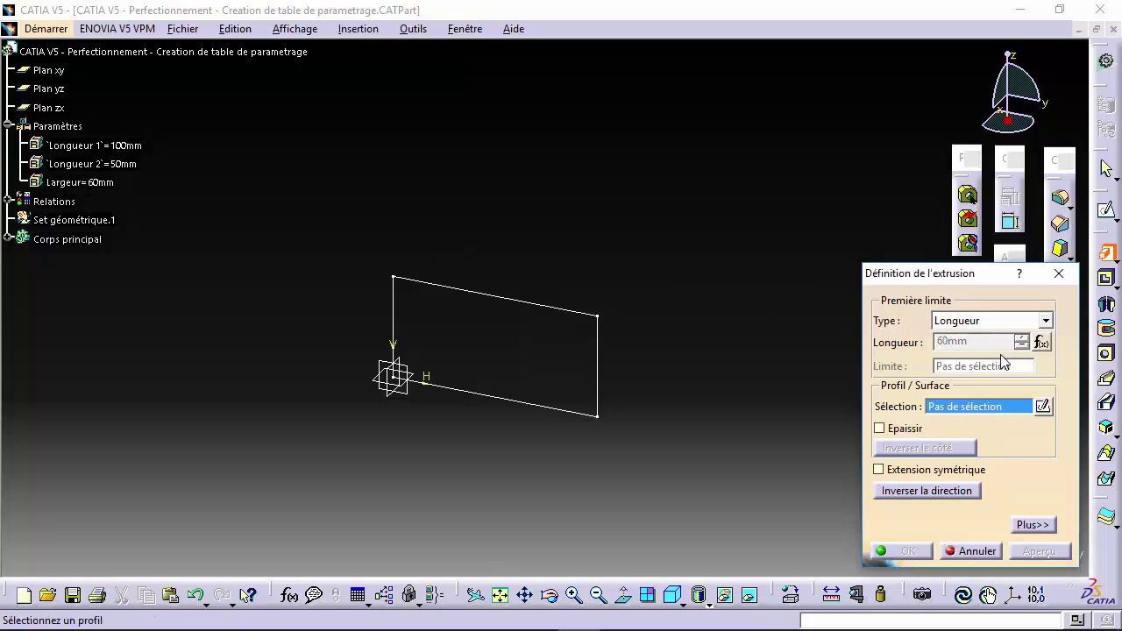
pyautogui.click(1041, 342)
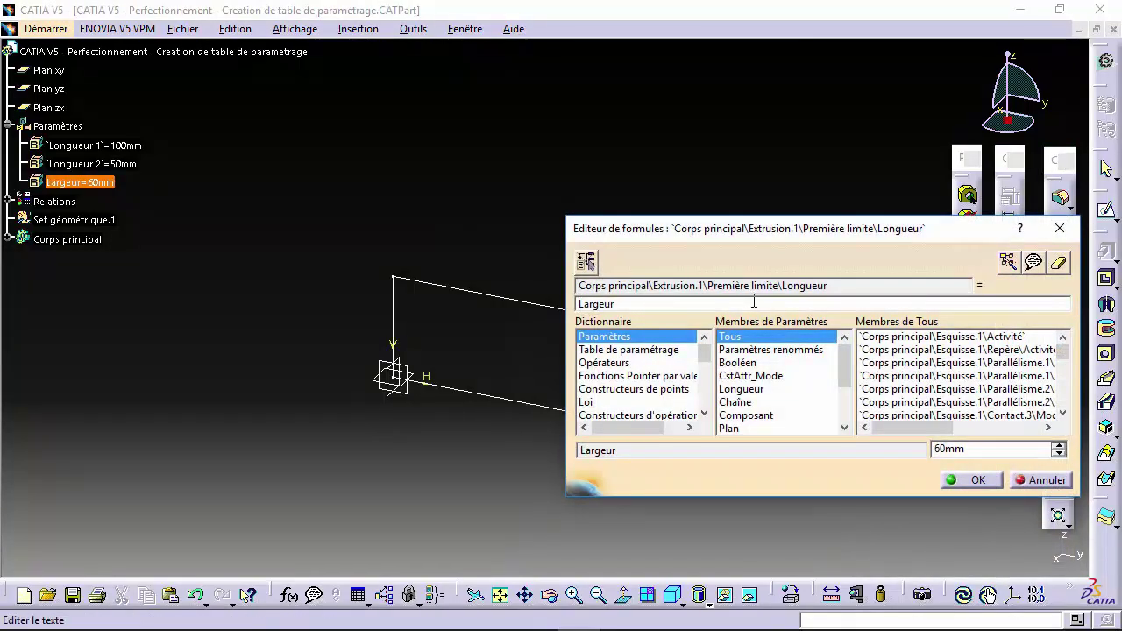
pyautogui.click(978, 479)
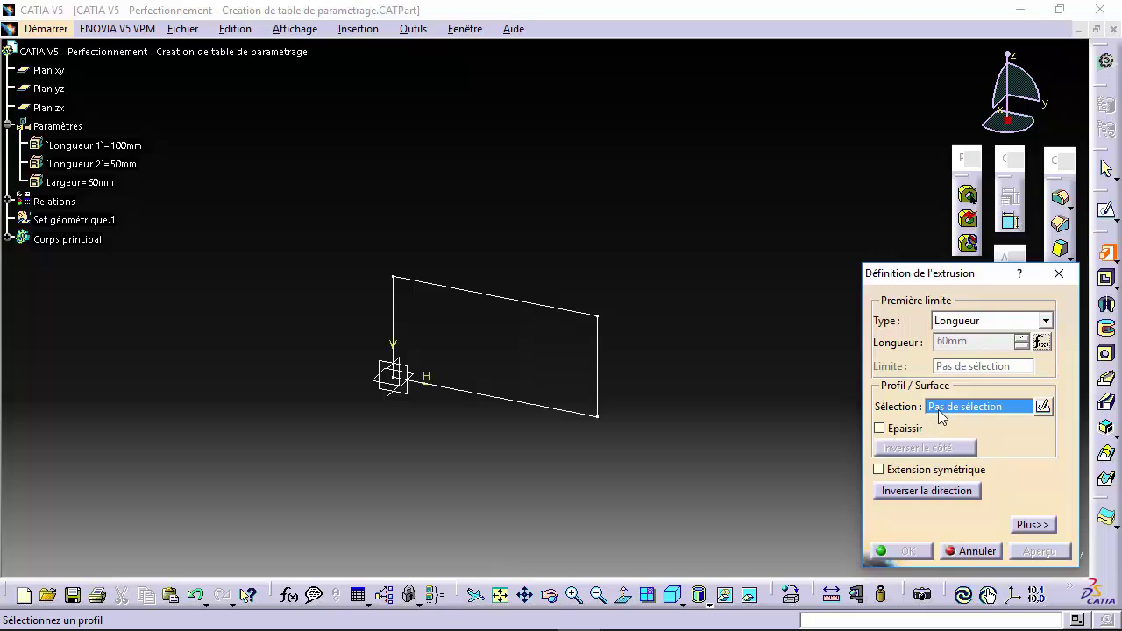
pyautogui.click(597, 321)
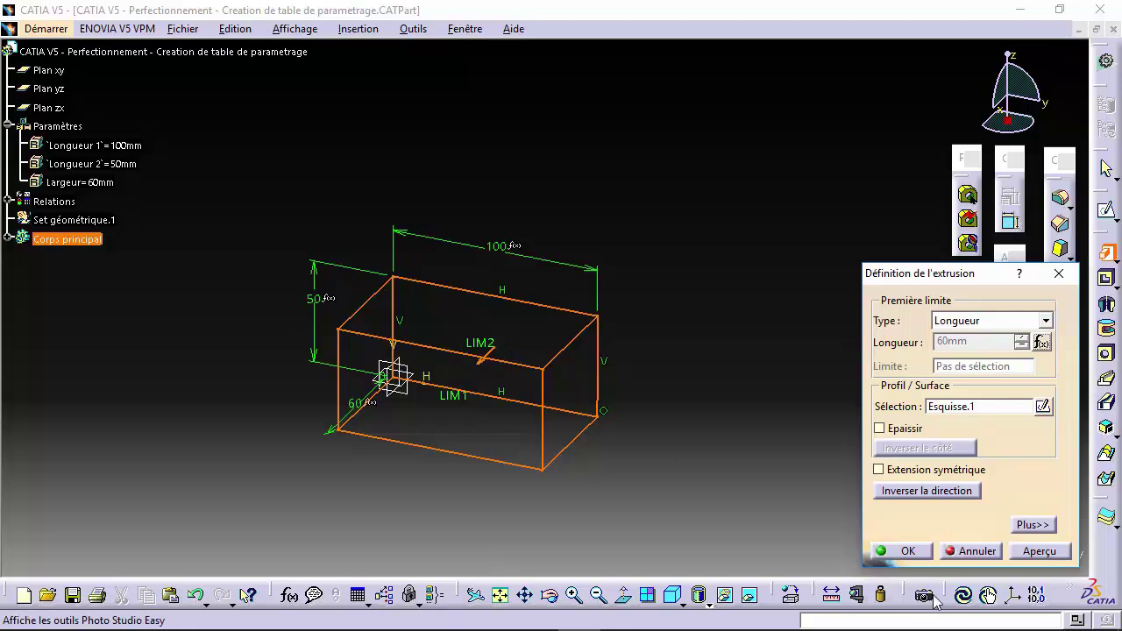
pyautogui.click(902, 550)
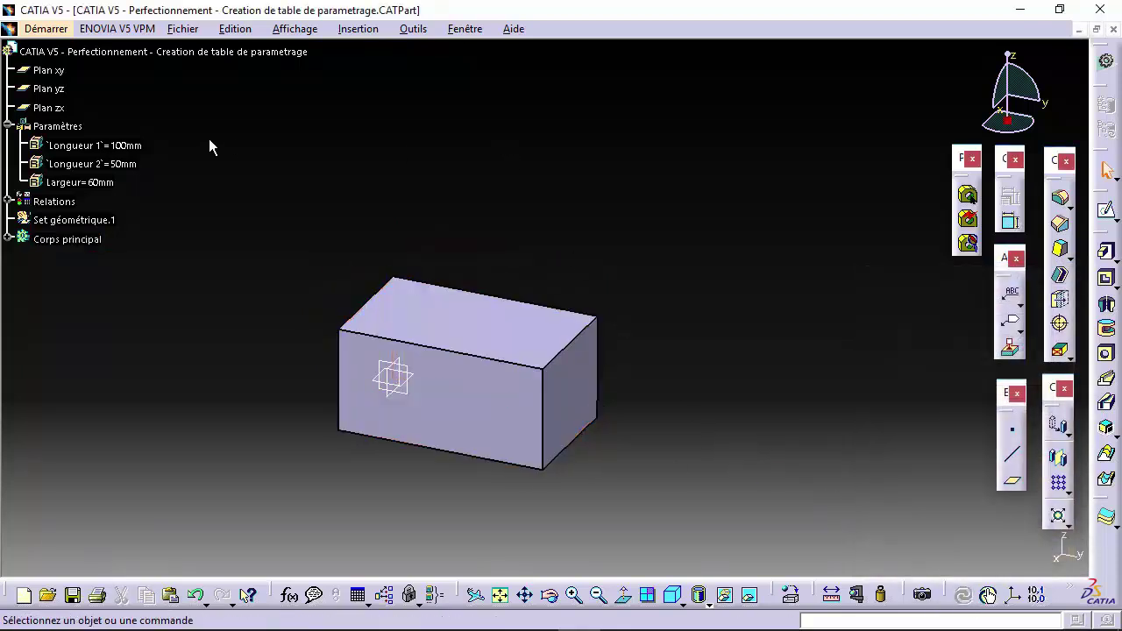
# Step: Set the Longueur 1 parameter to 80 mm and the Longueur 2 parameter to 30 mm
pyautogui.doubleClick(70, 146)
pyautogui.write('80')
pyautogui.press('Return')
pyautogui.doubleClick(119, 164)
pyautogui.write('30')
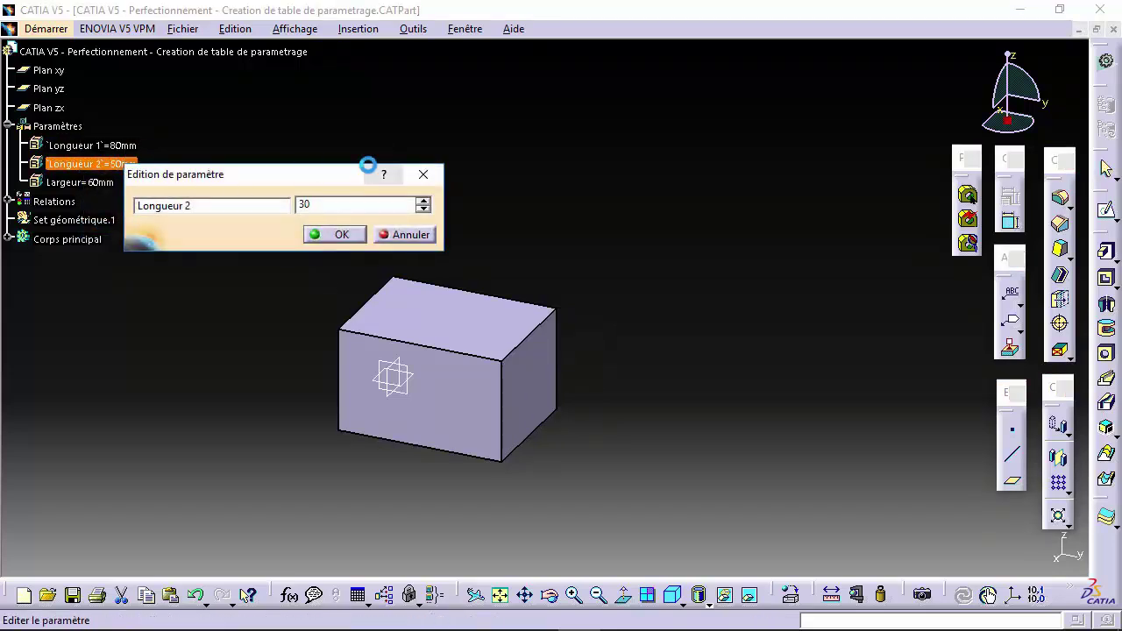
pyautogui.press('Return')
# Step: Set the Largeur parameter to 10 mm to change the block's extrusion depth
pyautogui.doubleClick(92, 182)
pyautogui.write('10')
pyautogui.press('Return')
pyautogui.click(235, 206)
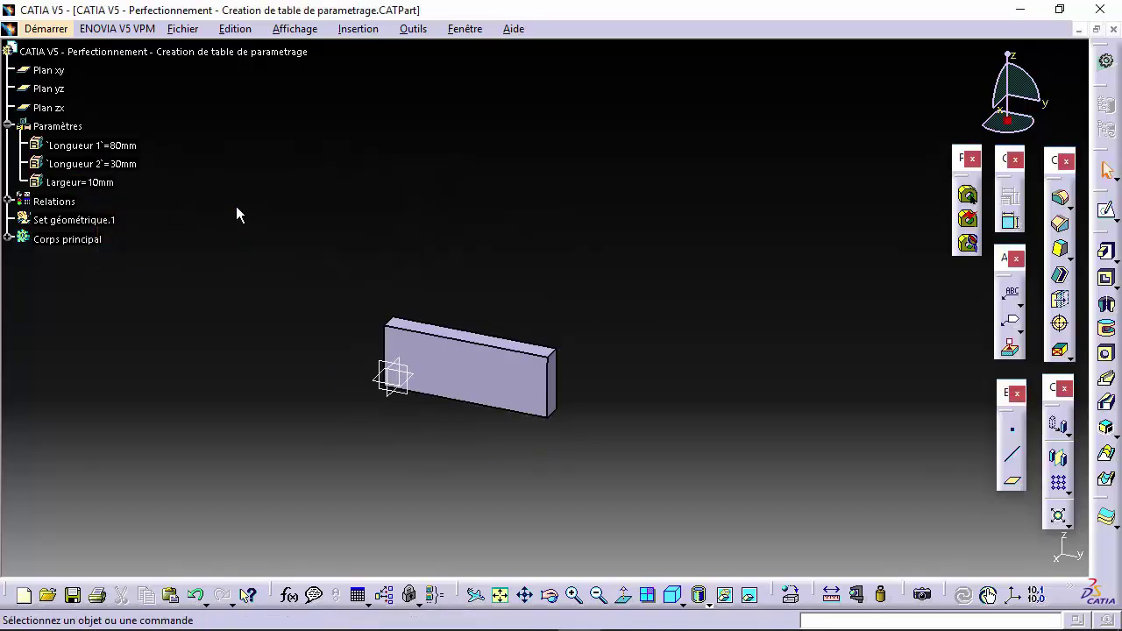
# Step: Restore the Longueur 1 parameter to 100 mm and the Longueur 2 parameter to 50 mm
pyautogui.doubleClick(117, 145)
pyautogui.write('100')
pyautogui.press('Return')
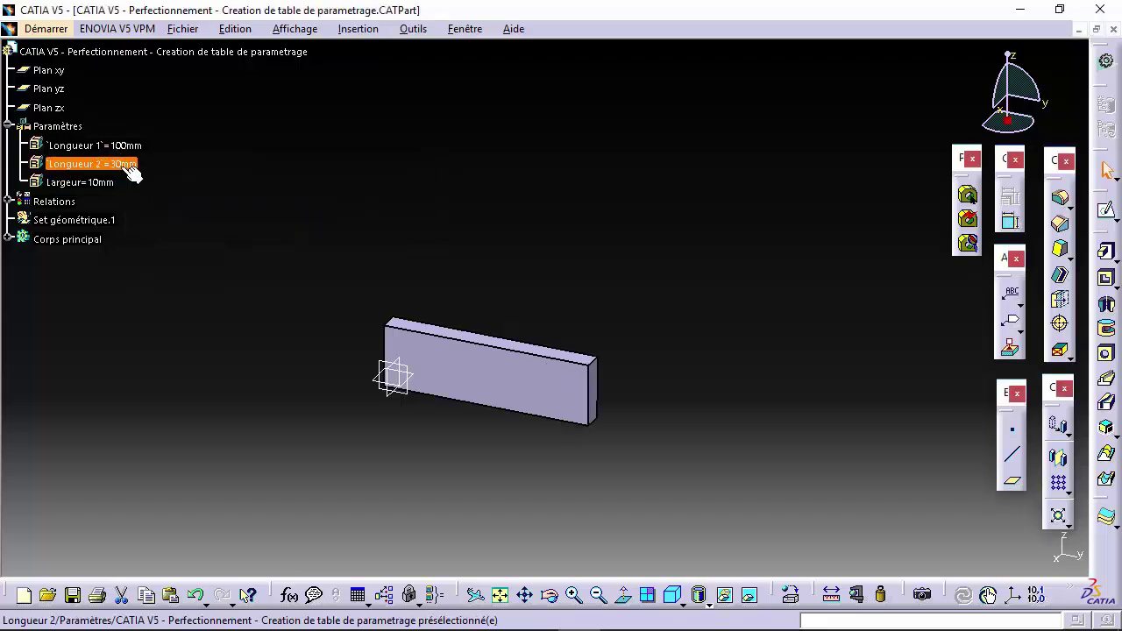
pyautogui.doubleClick(123, 164)
pyautogui.write('50')
pyautogui.press('Return')
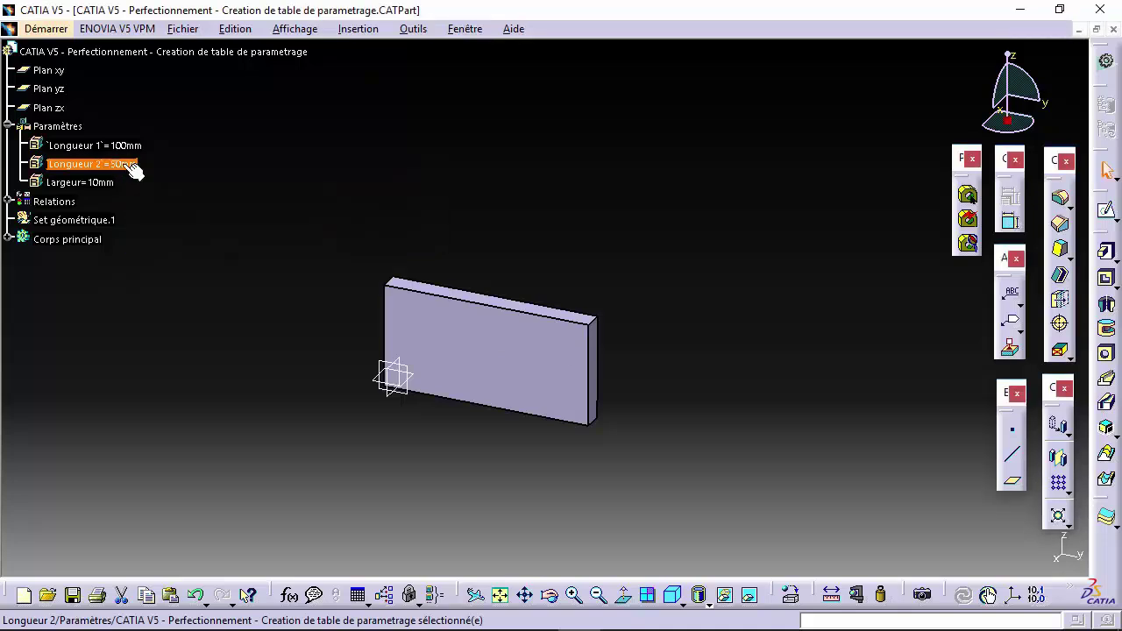
# Step: Set the Largeur parameter to 60 mm
pyautogui.doubleClick(96, 182)
pyautogui.write('60')
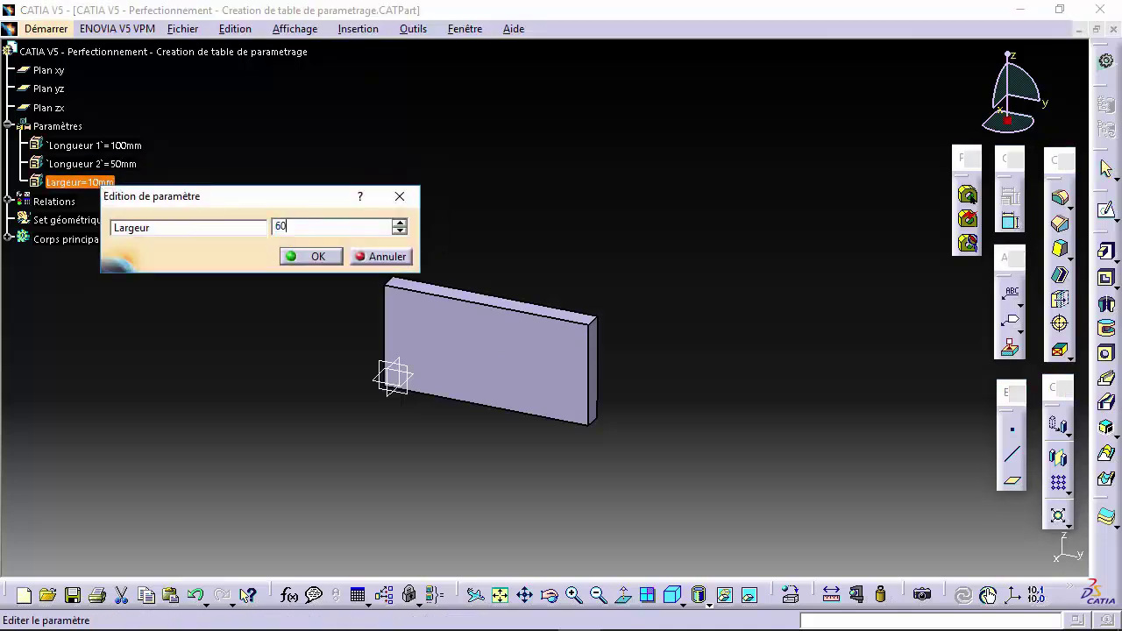
pyautogui.press('Return')
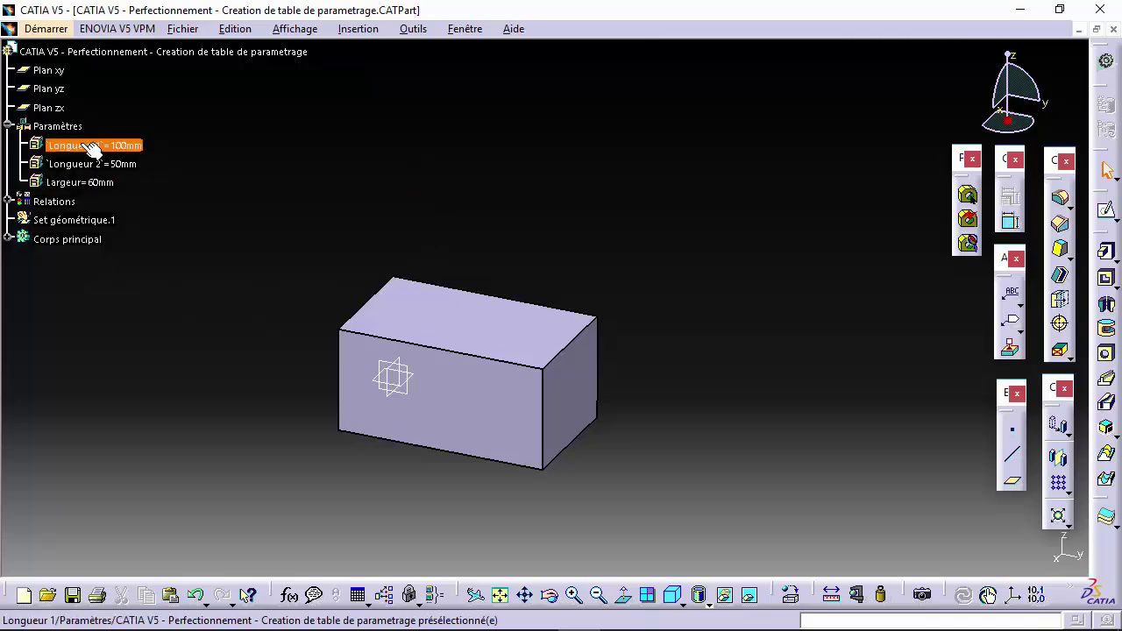
# Step: Set the edge thickness of Corps principal to 1: 0,13 mm in its graphic properties
pyautogui.rightClick(48, 238)
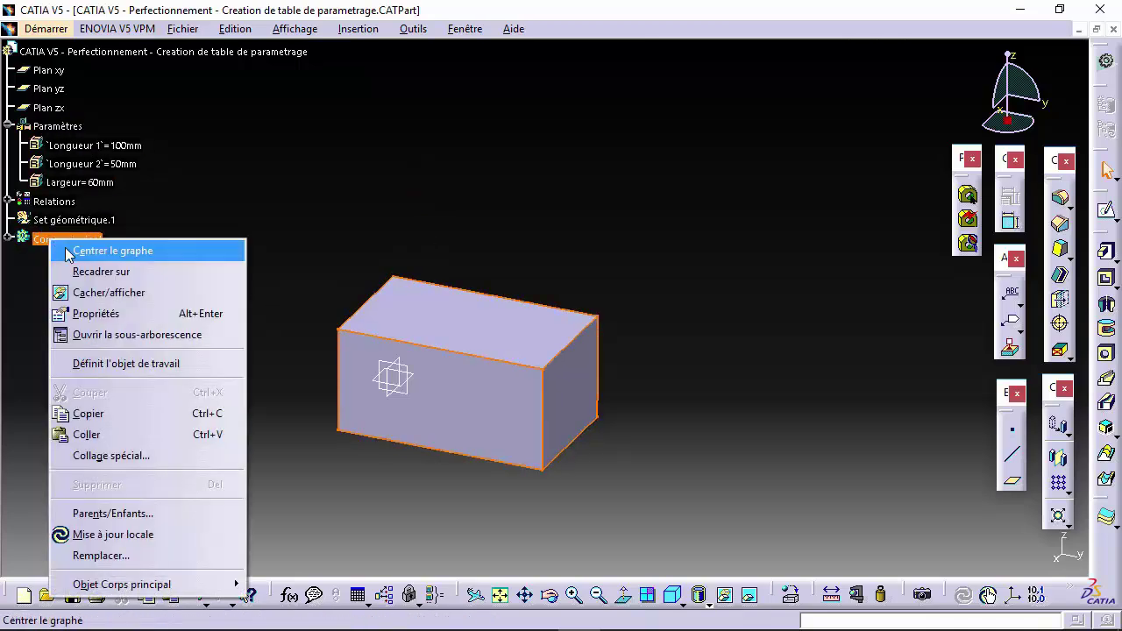
pyautogui.click(452, 328)
pyautogui.rightClick(69, 239)
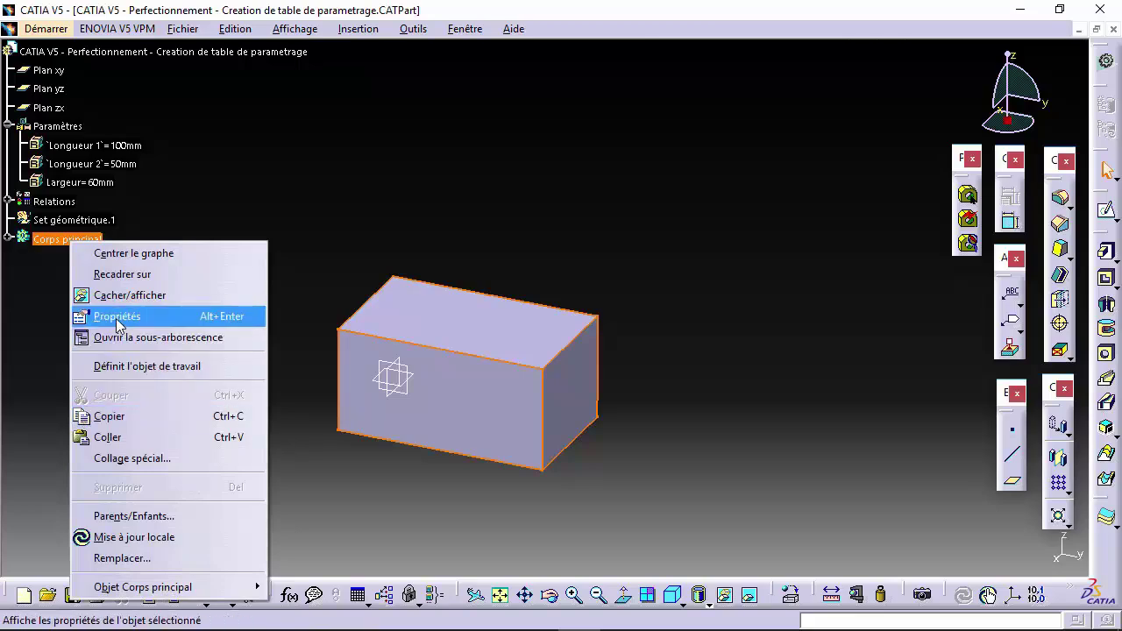
pyautogui.click(117, 321)
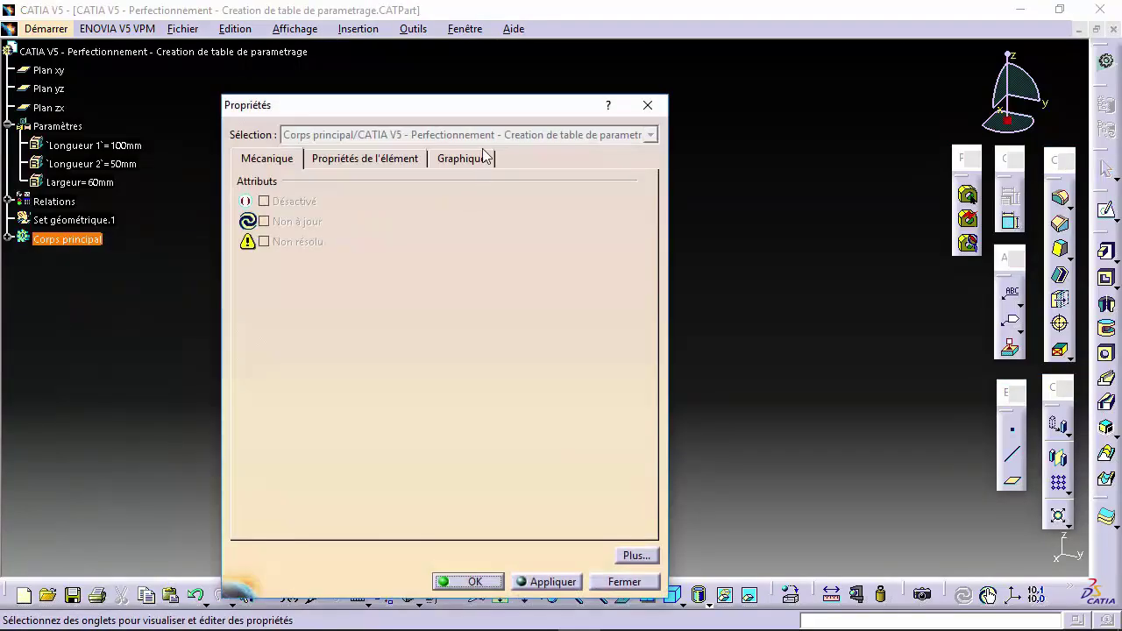
pyautogui.click(478, 157)
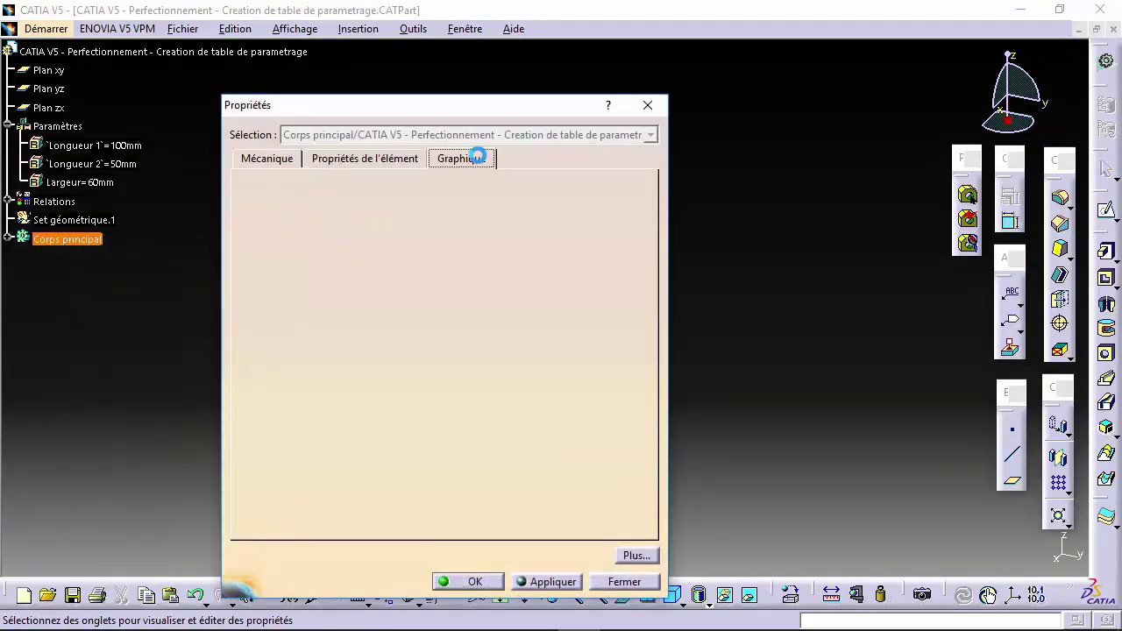
pyautogui.click(540, 265)
pyautogui.click(592, 288)
pyautogui.click(536, 285)
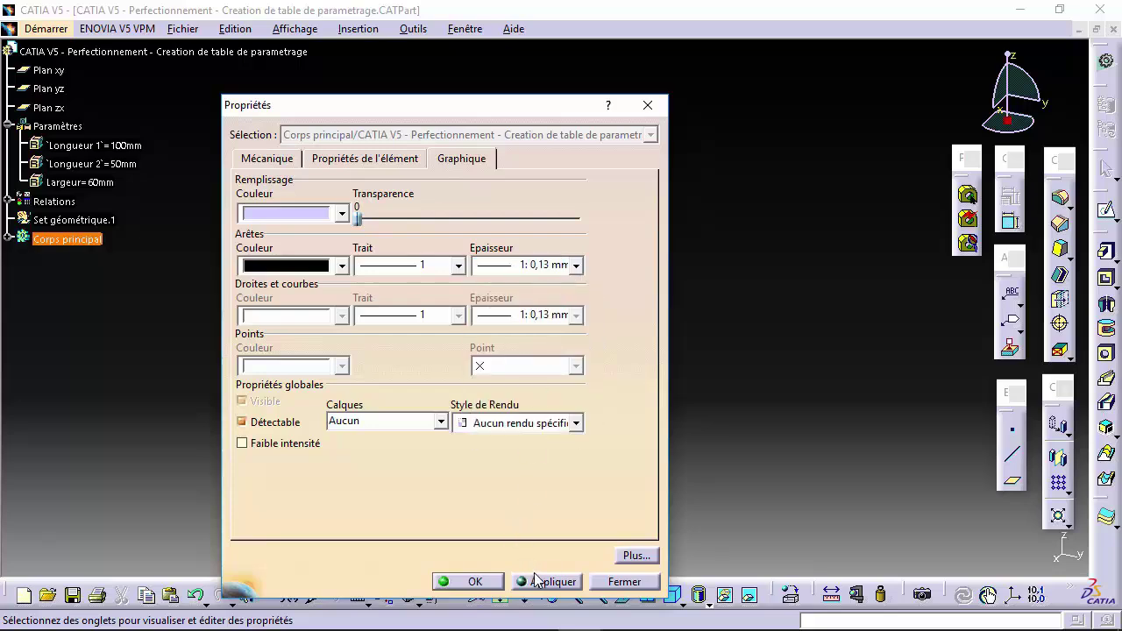
pyautogui.click(465, 581)
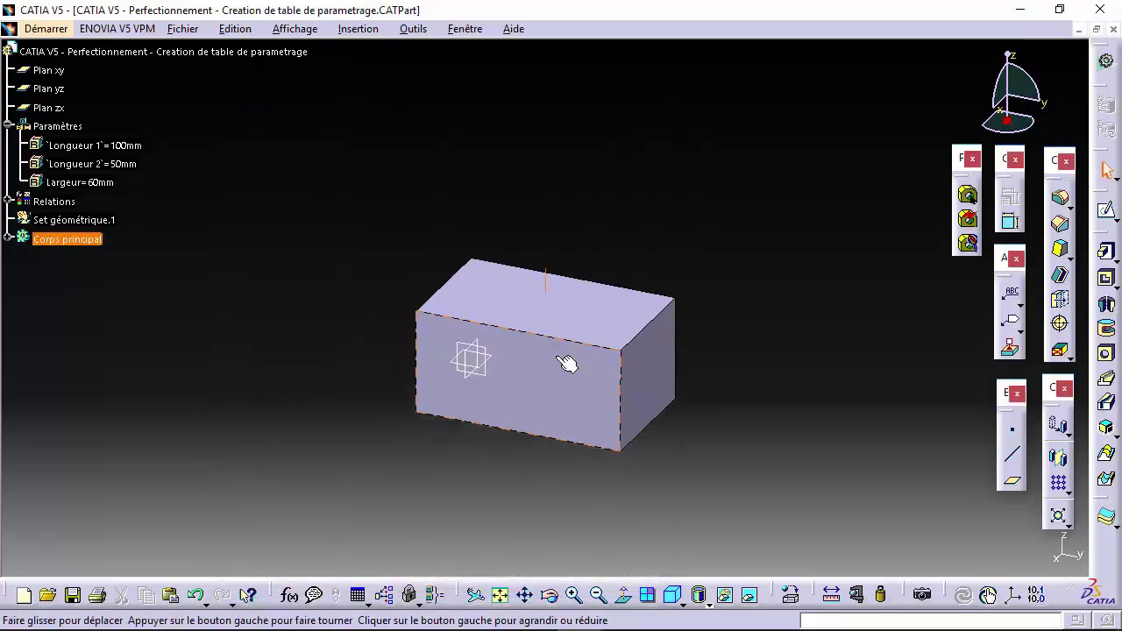
# Step: Save the part file with the block enlarged in the view
pyautogui.scroll(3, 611, 368)
pyautogui.scroll(-3, 602, 375)
pyautogui.moveTo(567, 401); pyautogui.dragTo(568, 325, button='middle')
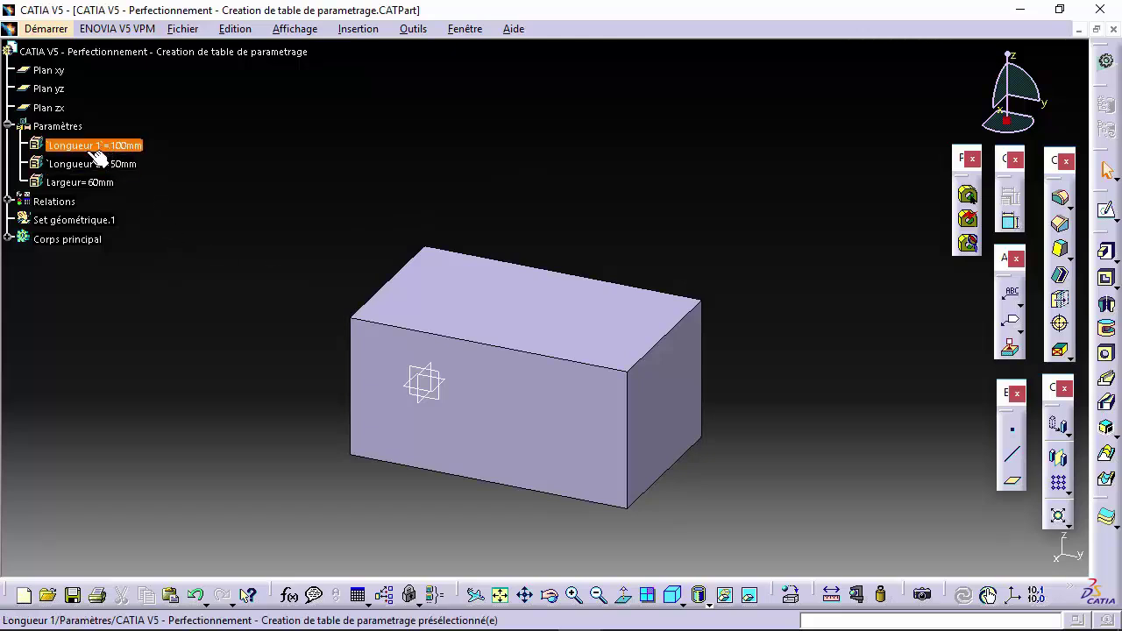
pyautogui.click(183, 29)
pyautogui.click(175, 143)
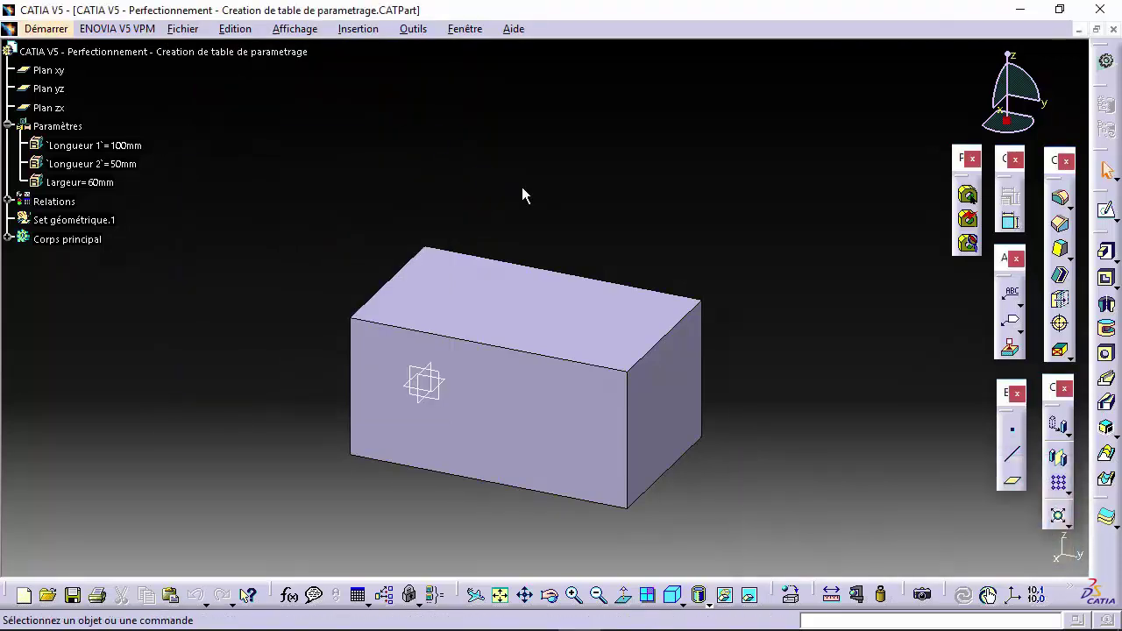
# Step: Start a design table named "Table - CATIA V5 - Perfectionnement - Création de table de parametrage" and remove the date from its comment
pyautogui.click(359, 597)
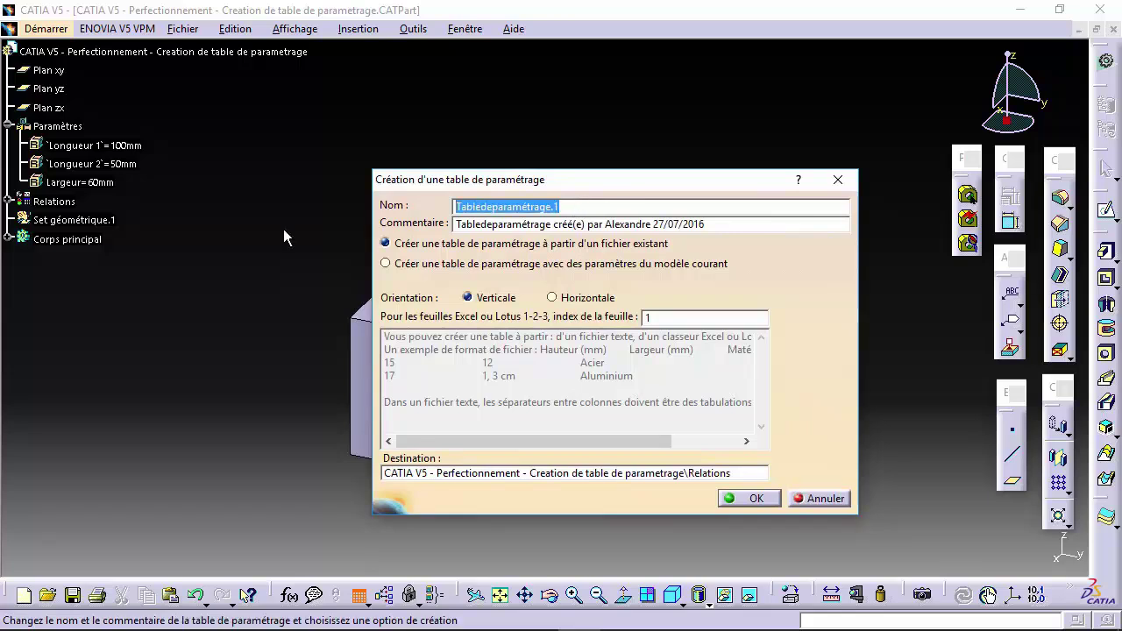
pyautogui.write('CA')
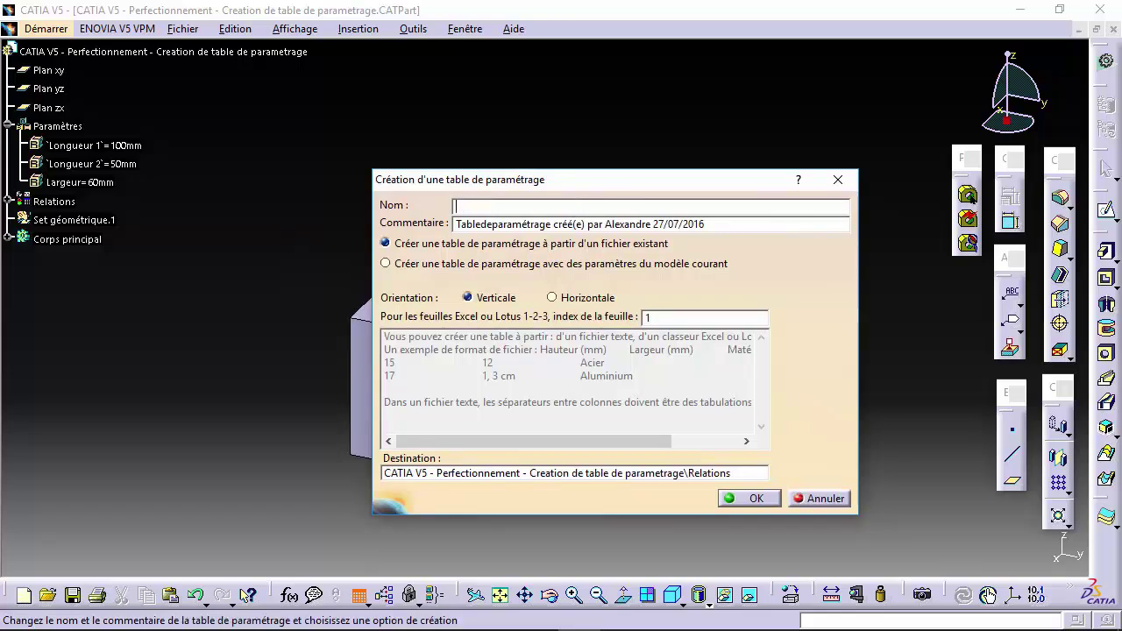
pyautogui.write('Table - CATIA V5 - Perfectopnnement')
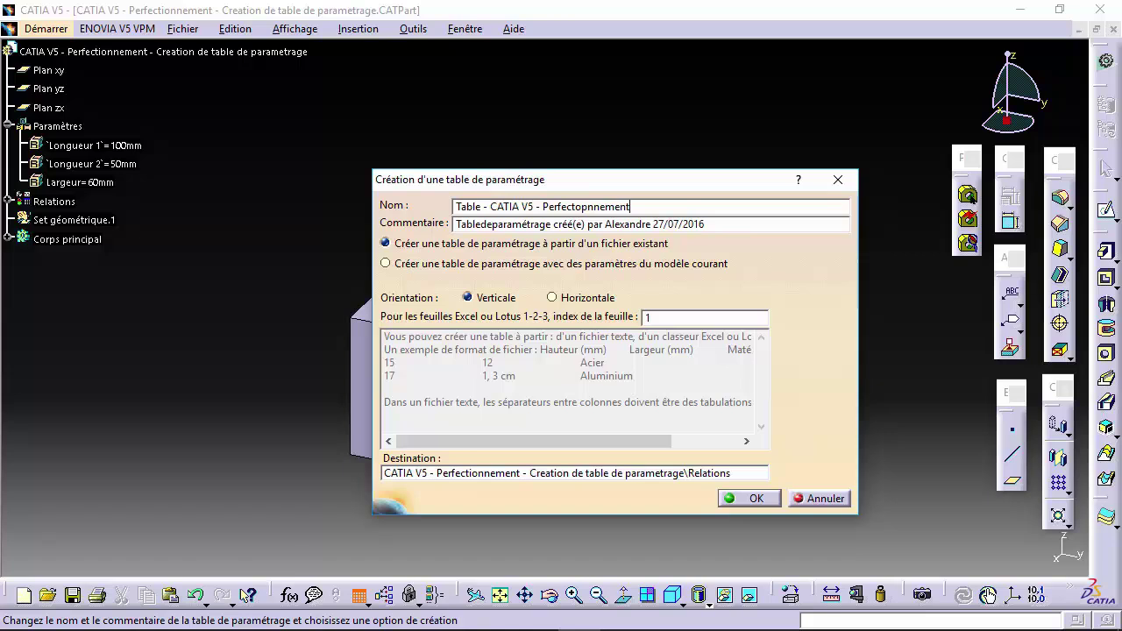
pyautogui.moveTo(733, 224); pyautogui.dragTo(651, 216)
pyautogui.press('Delete')
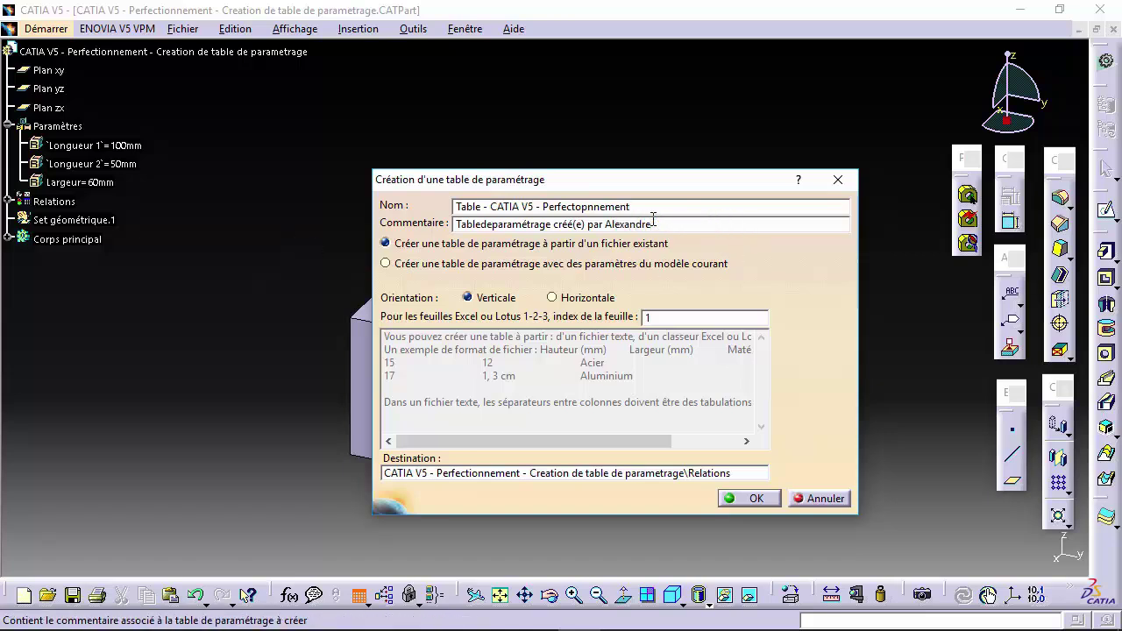
pyautogui.click(639, 204)
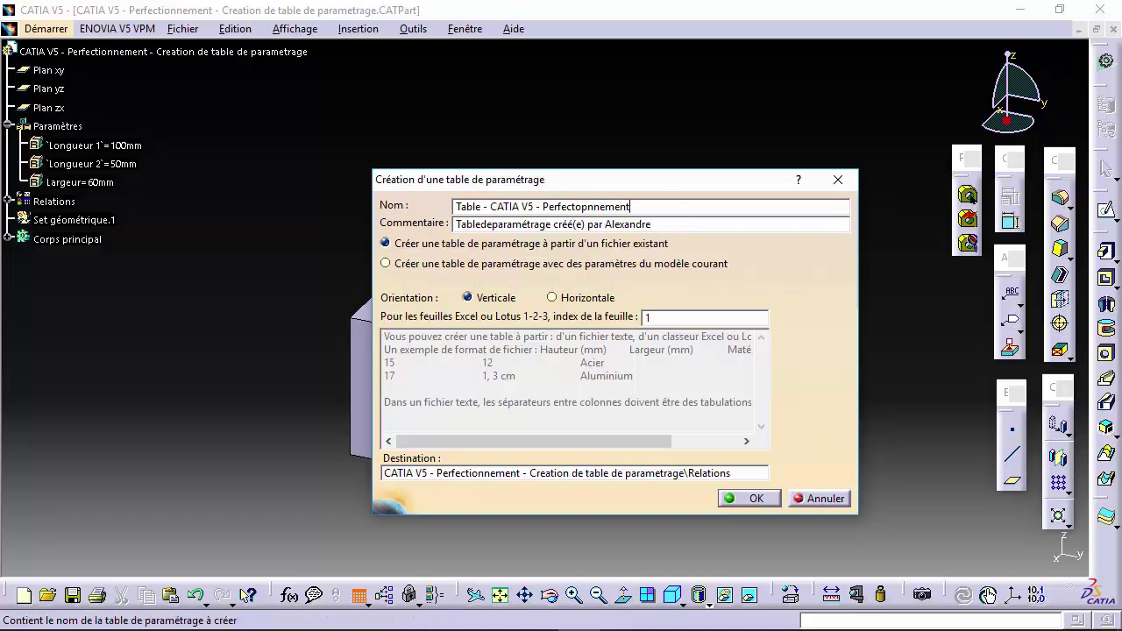
pyautogui.press('BackSpace')
pyautogui.press('BackSpace')
pyautogui.write('io')
pyautogui.write('- Création de table de parametrage')
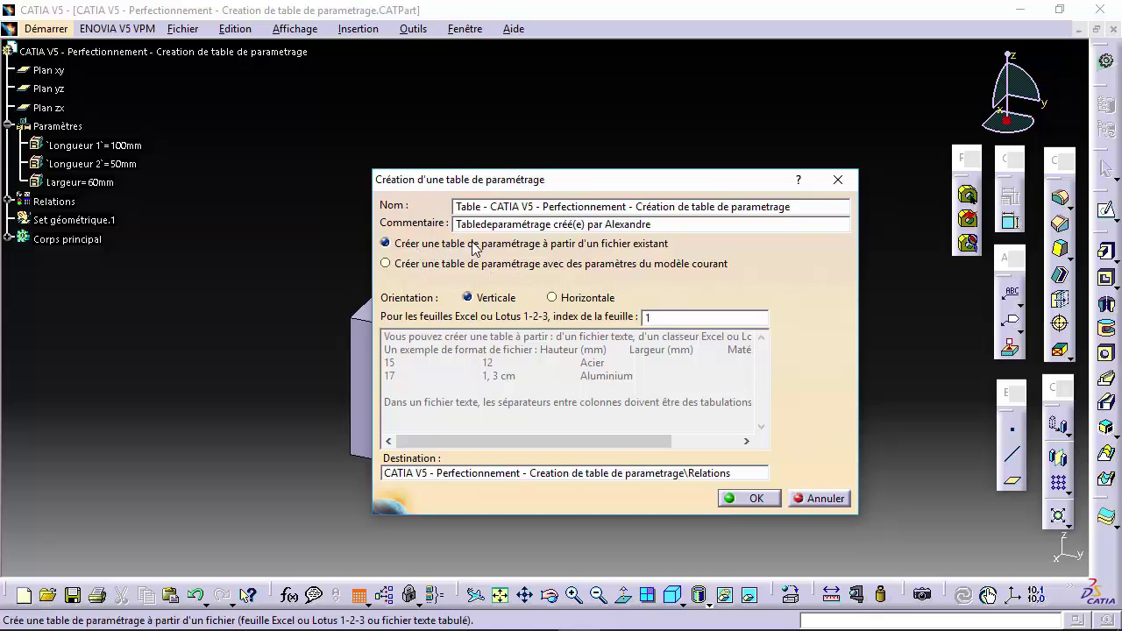
# Step: Choose to create the design table from the current model's parameters with vertical orientation
pyautogui.click(415, 272)
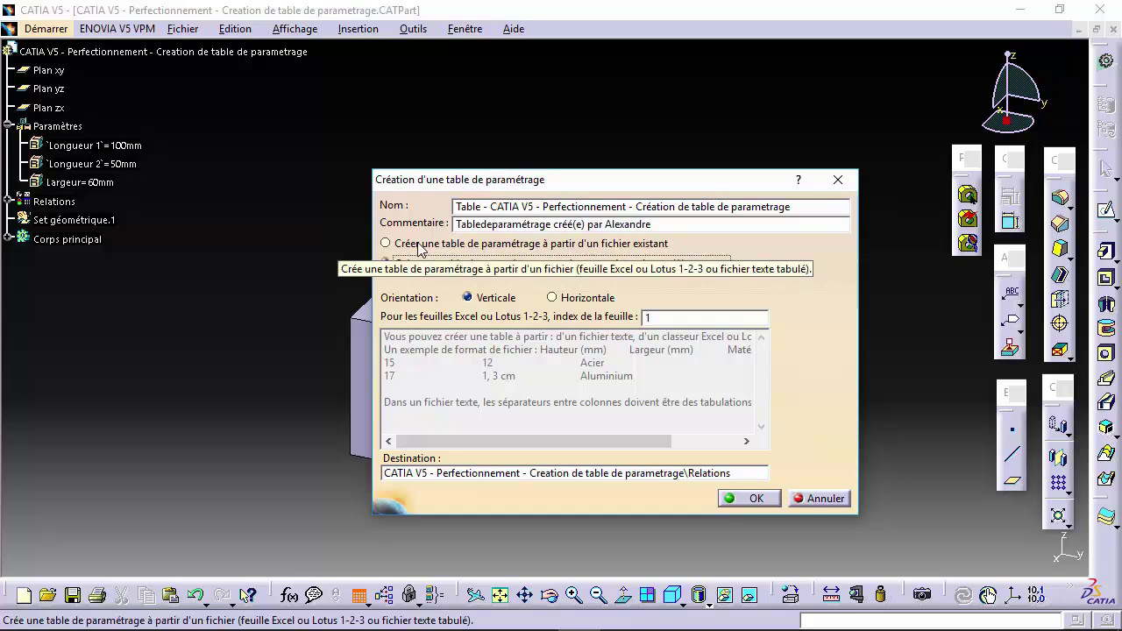
pyautogui.click(418, 247)
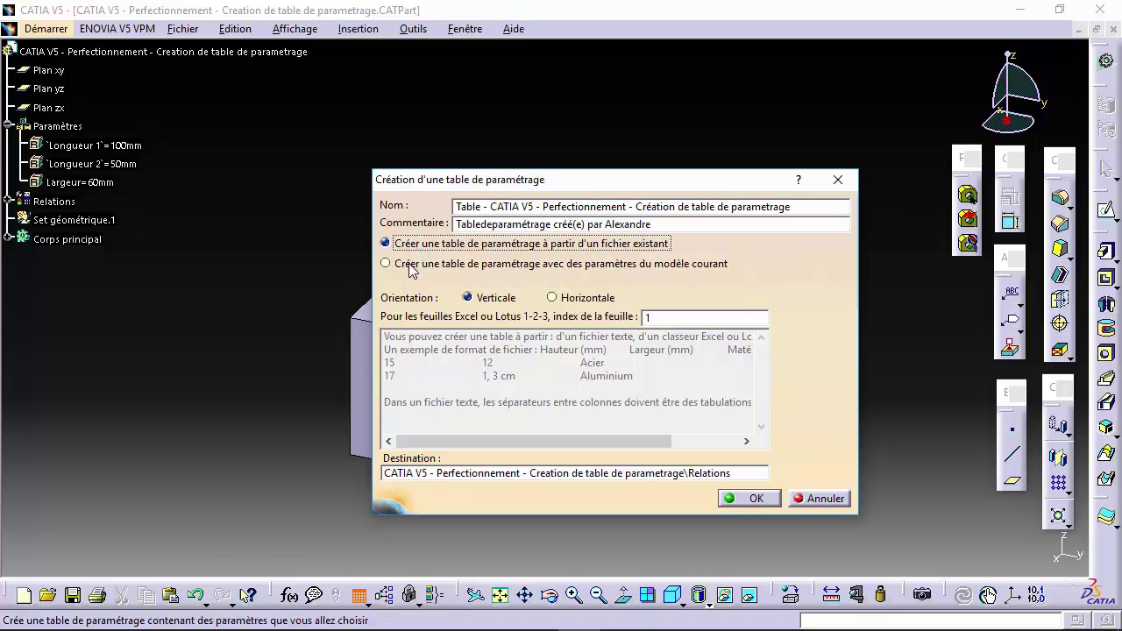
pyautogui.click(408, 265)
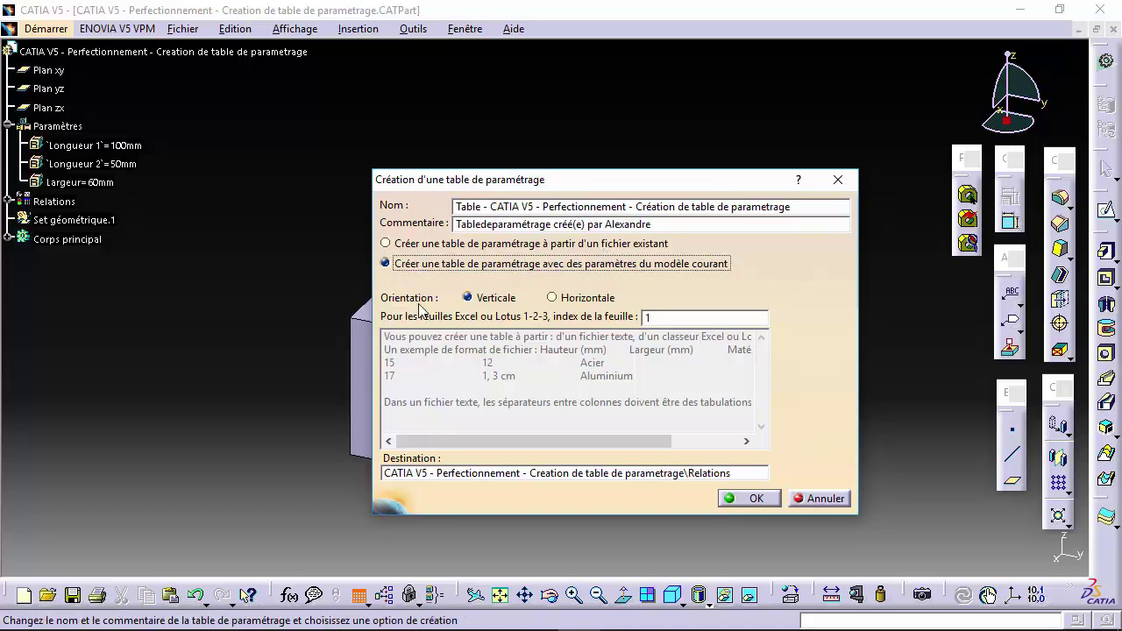
pyautogui.click(553, 299)
pyautogui.click(481, 299)
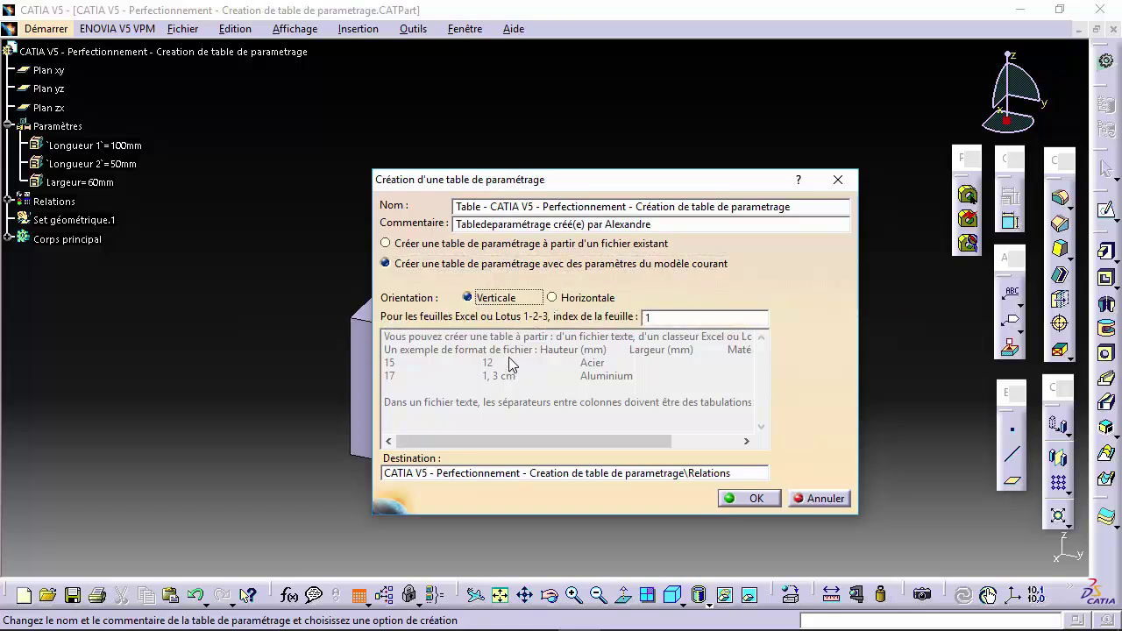
pyautogui.click(750, 499)
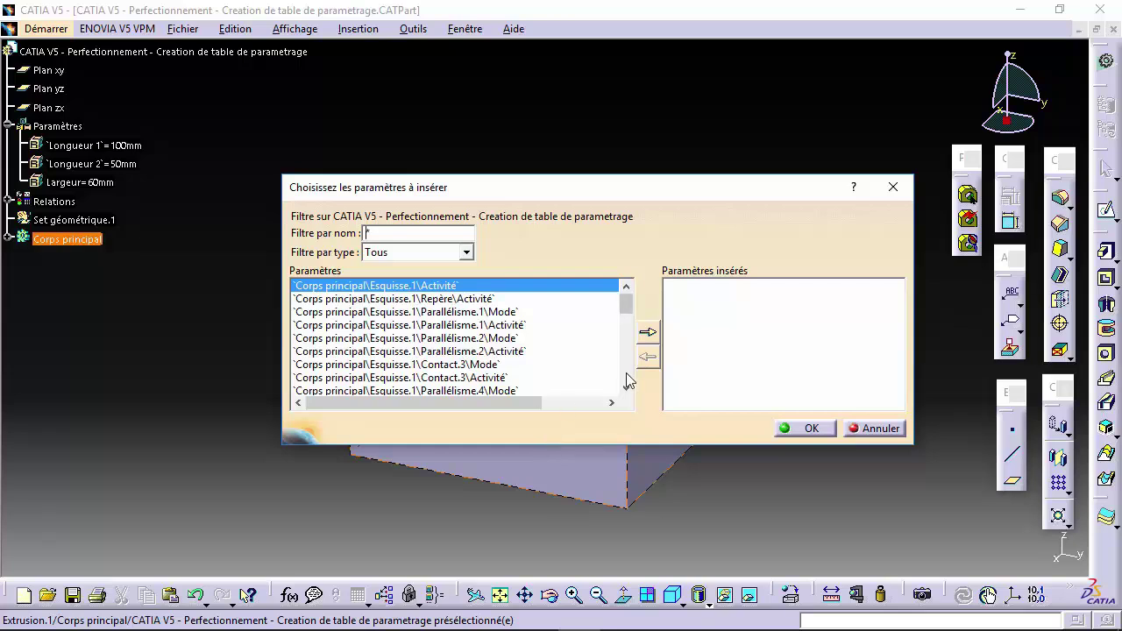
# Step: Insert the Longueur 1, Longueur 2 and Largeur parameters into the design table
pyautogui.moveTo(625, 305)
pyautogui.mouseDown()
pyautogui.moveTo(626, 331)
pyautogui.moveTo(625, 300)
pyautogui.mouseUp()
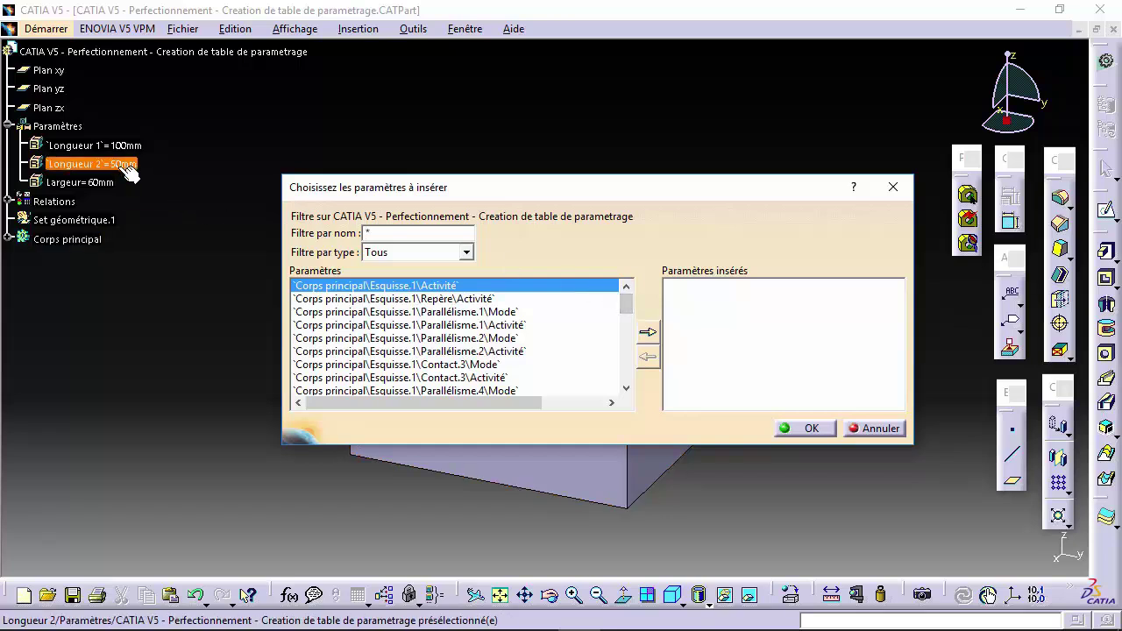
pyautogui.moveTo(628, 305); pyautogui.dragTo(650, 357)
pyautogui.click(343, 313)
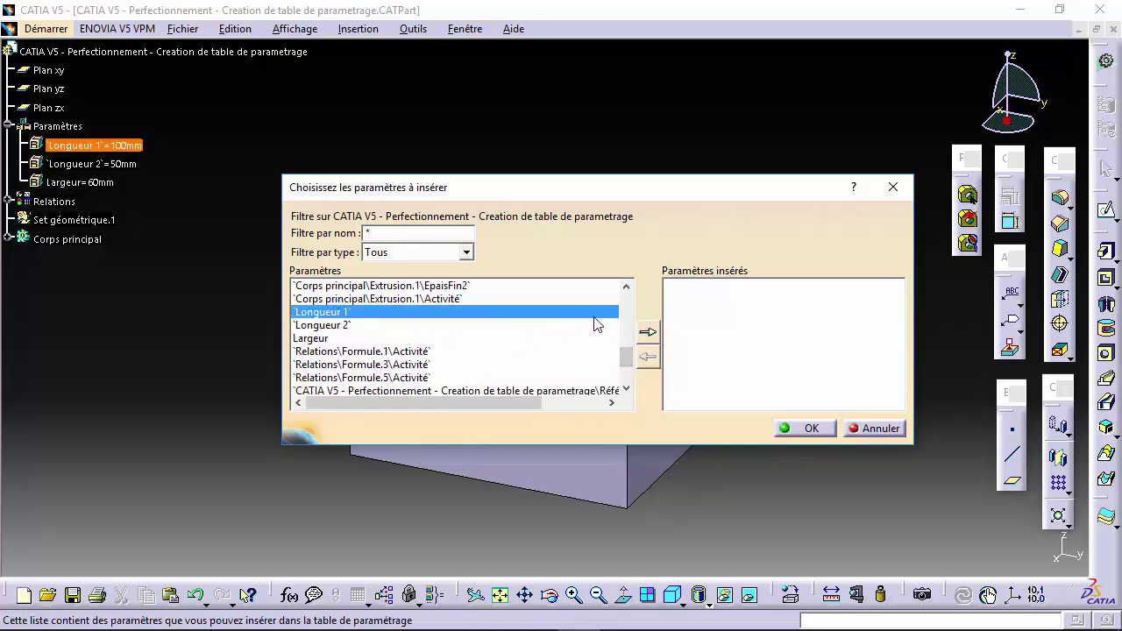
pyautogui.click(647, 331)
pyautogui.scroll(-10, 529, 341)
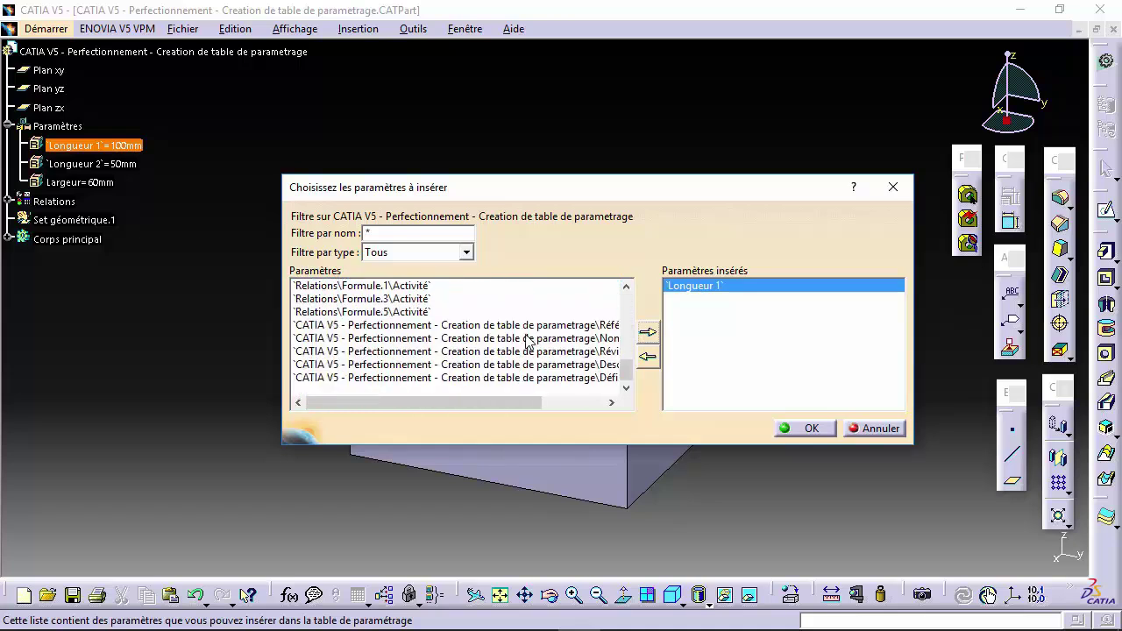
pyautogui.scroll(1, 355, 325)
pyautogui.click(340, 300)
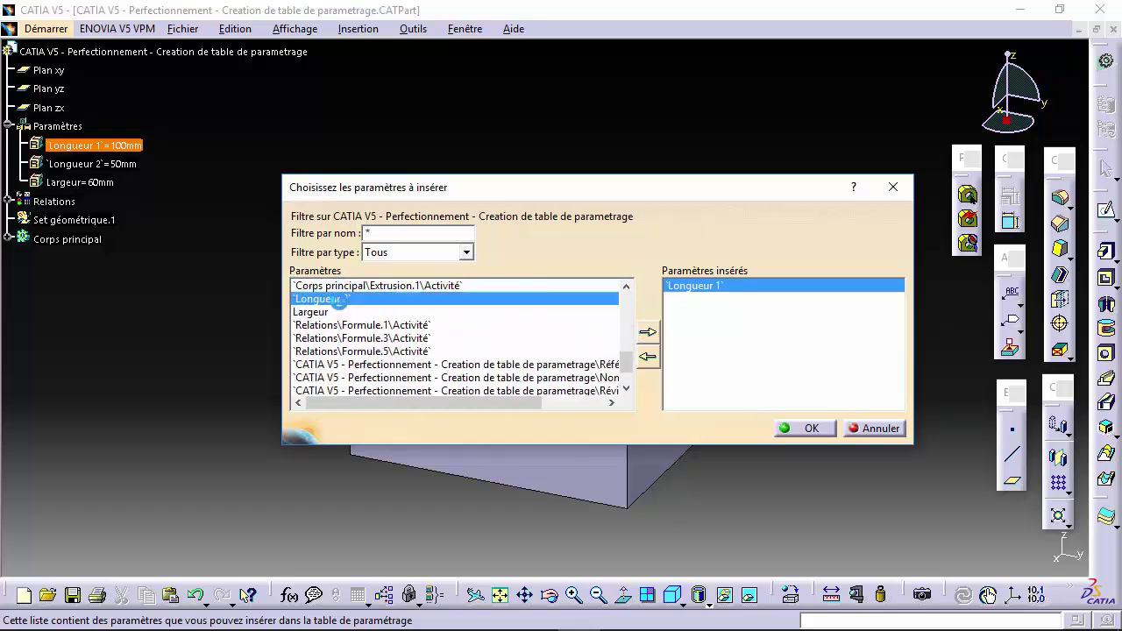
pyautogui.keyDown('ctrl'); pyautogui.click(338, 313); pyautogui.keyUp('ctrl')
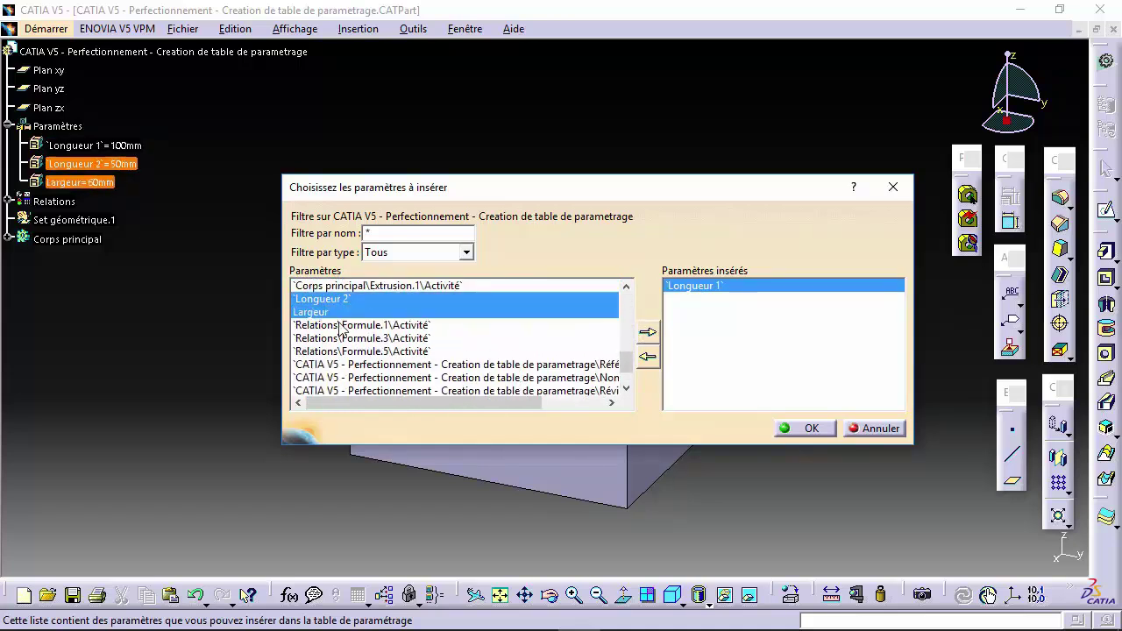
pyautogui.click(647, 332)
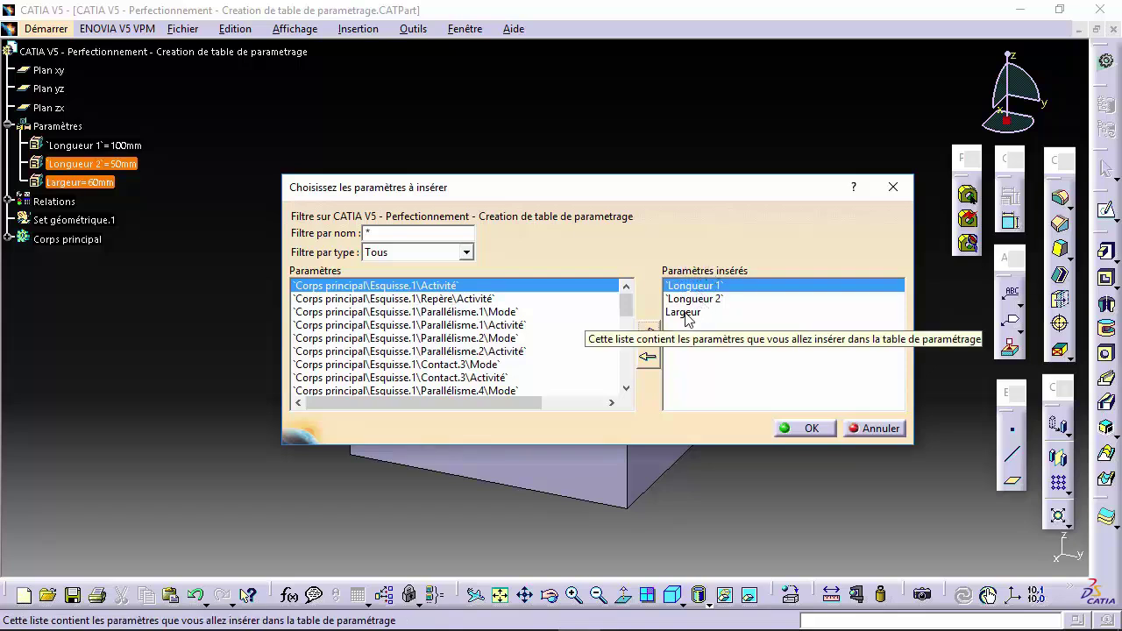
pyautogui.click(803, 427)
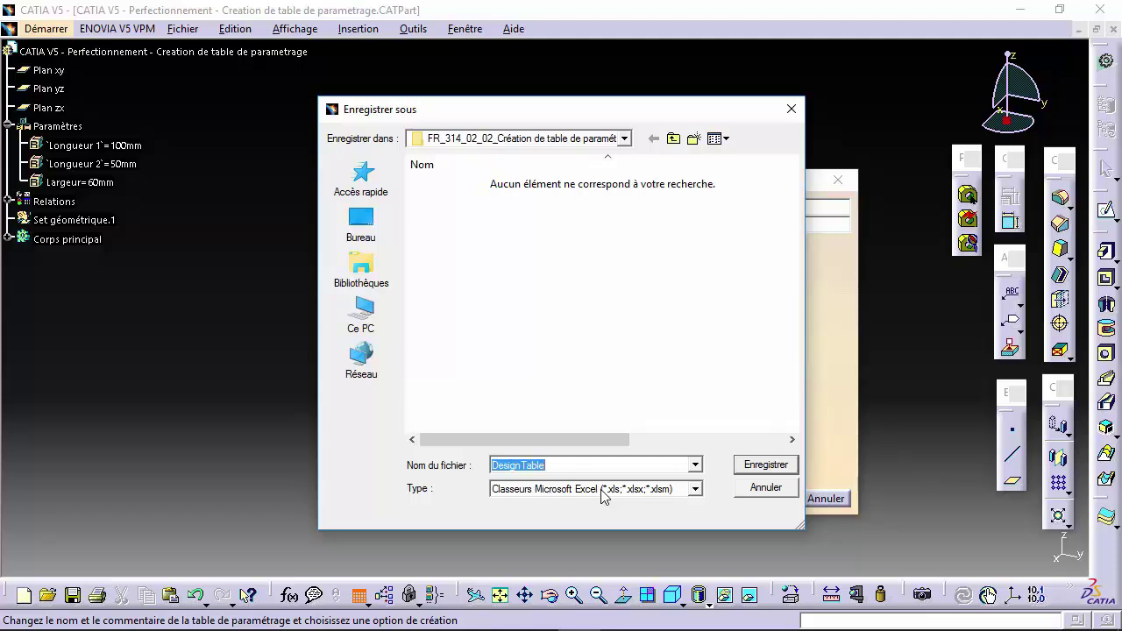
pyautogui.moveTo(568, 464); pyautogui.dragTo(445, 447)
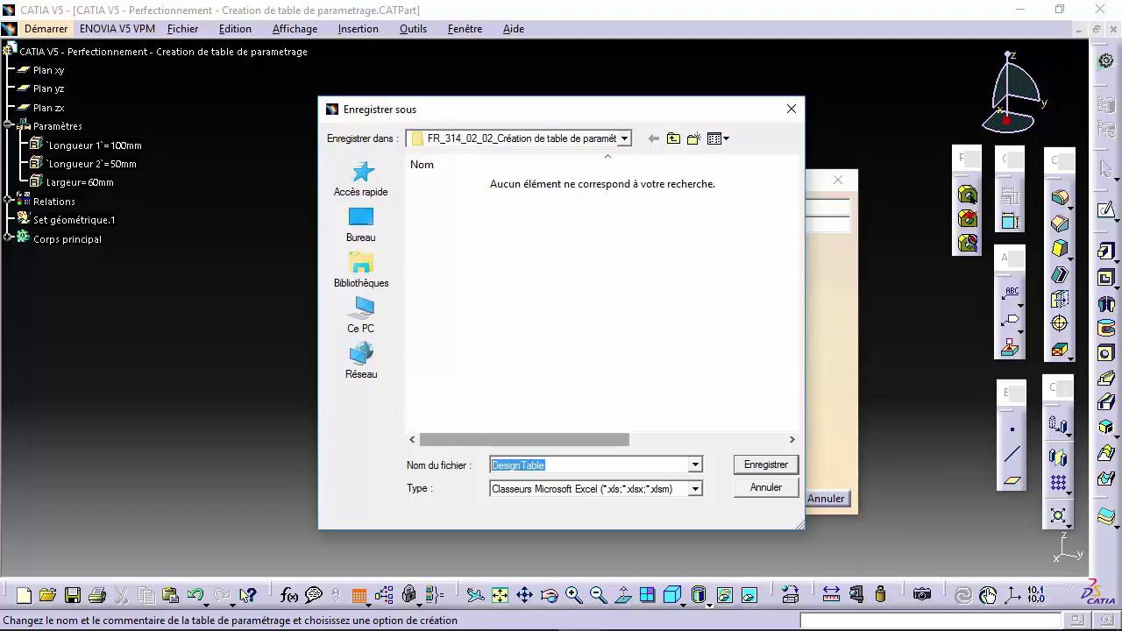
pyautogui.write('Table de paramétrage')
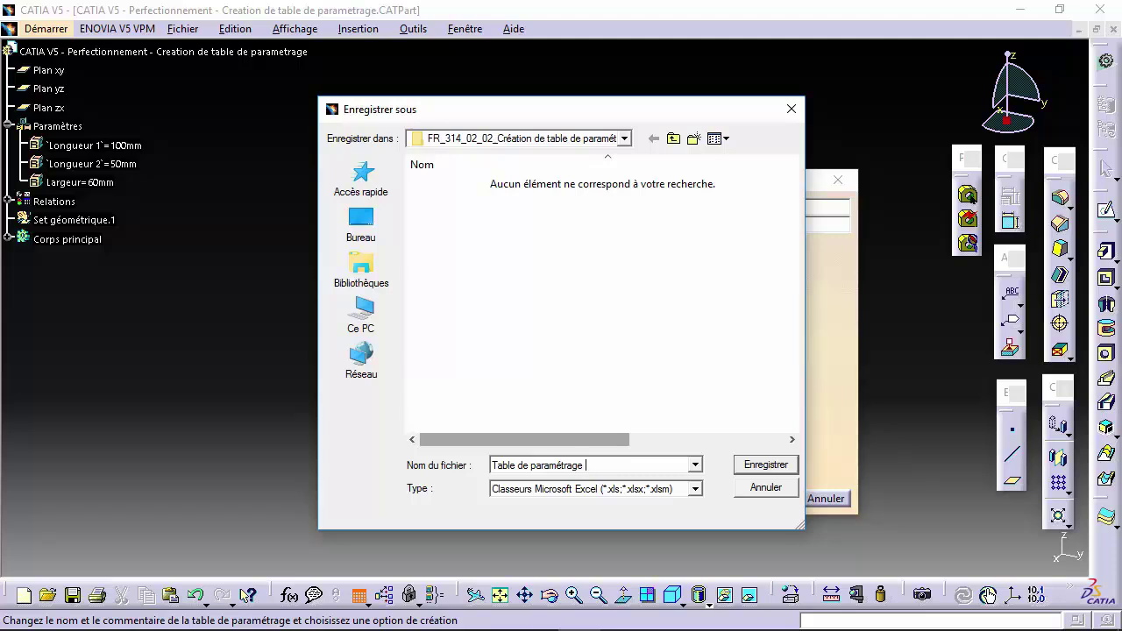
pyautogui.press('BackSpace')
pyautogui.press('BackSpace')
pyautogui.press('BackSpace')
pyautogui.press('BackSpace')
pyautogui.press('BackSpace')
pyautogui.press('BackSpace')
pyautogui.press('BackSpace')
pyautogui.press('BackSpace')
pyautogui.press('BackSpace')
pyautogui.press('BackSpace')
pyautogui.press('BackSpace')
pyautogui.press('BackSpace')
pyautogui.press('BackSpace')
pyautogui.press('BackSpace')
pyautogui.press('BackSpace')
pyautogui.press('BackSpace')
pyautogui.press('BackSpace')
pyautogui.press('BackSpace')
pyautogui.press('BackSpace')
pyautogui.press('BackSpace')
# Step: Save the design table as an Excel workbook named "CATIA V5 - Perfectionnement - Creation de table de parametrage"
pyautogui.write('CATPart')
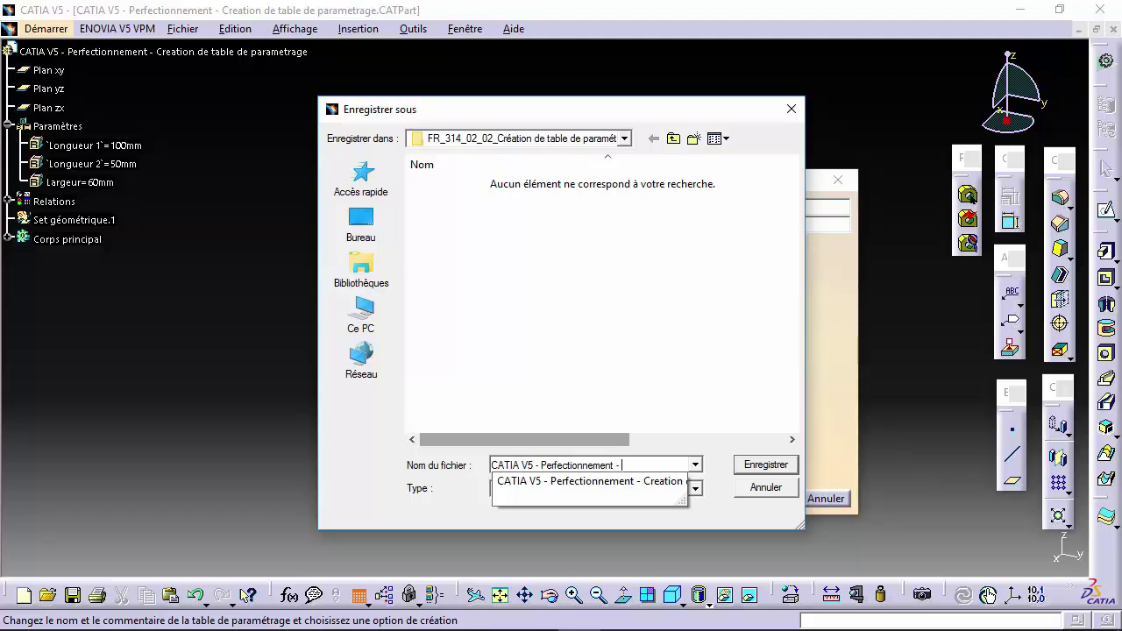
pyautogui.press('Down')
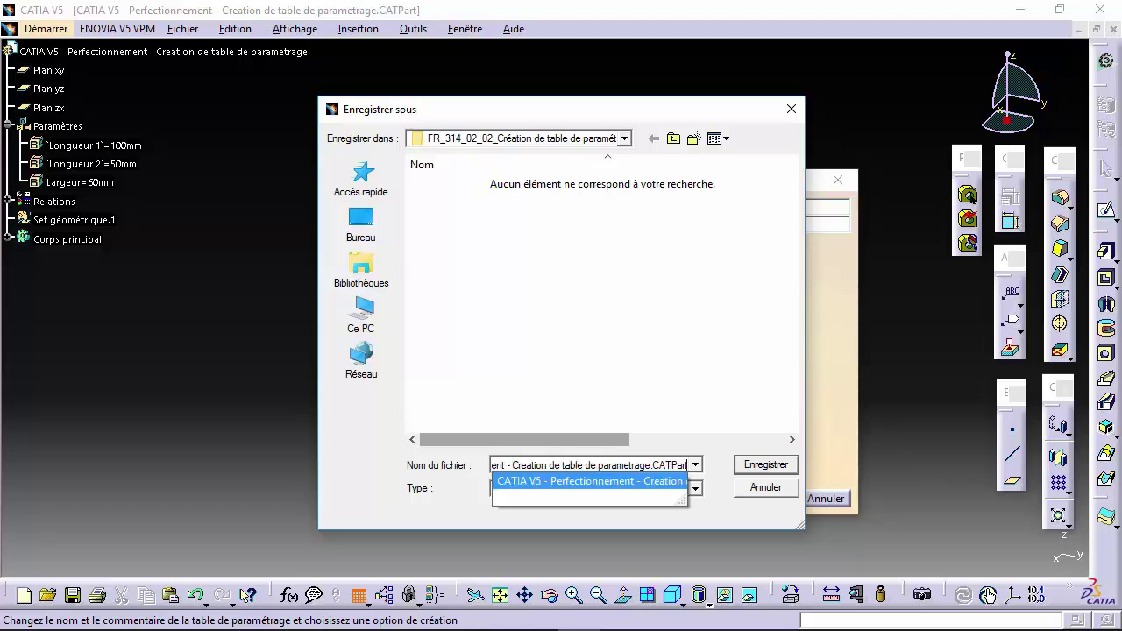
pyautogui.press('BackSpace')
pyautogui.press('BackSpace')
pyautogui.press('BackSpace')
pyautogui.press('BackSpace')
pyautogui.press('BackSpace')
pyautogui.press('BackSpace')
pyautogui.press('BackSpace')
pyautogui.press('BackSpace')
pyautogui.press('BackSpace')
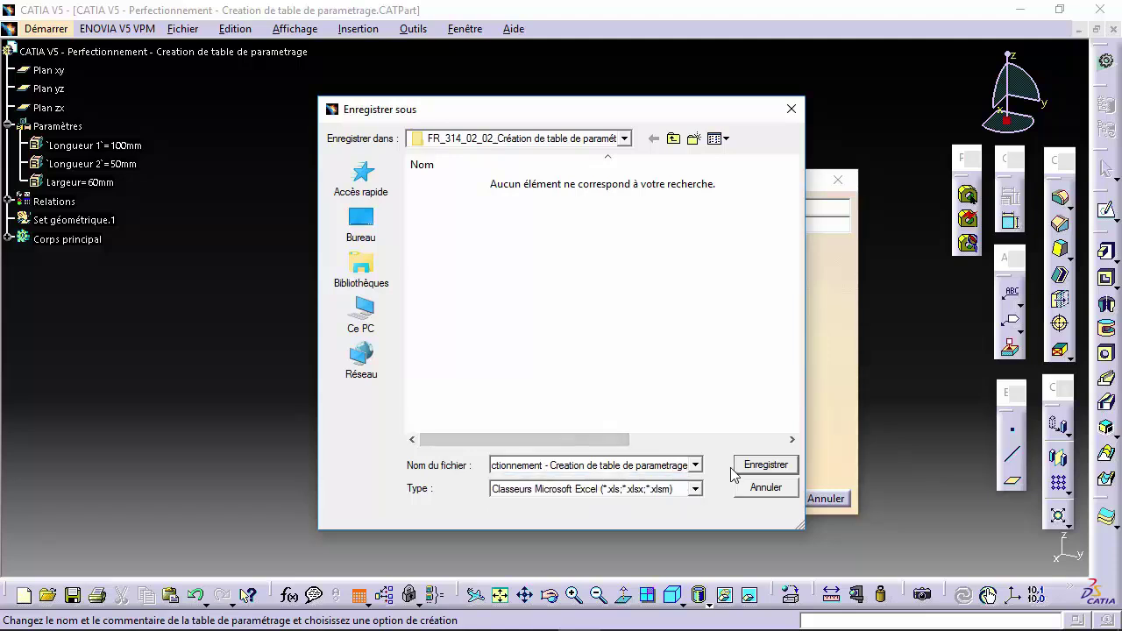
pyautogui.click(759, 464)
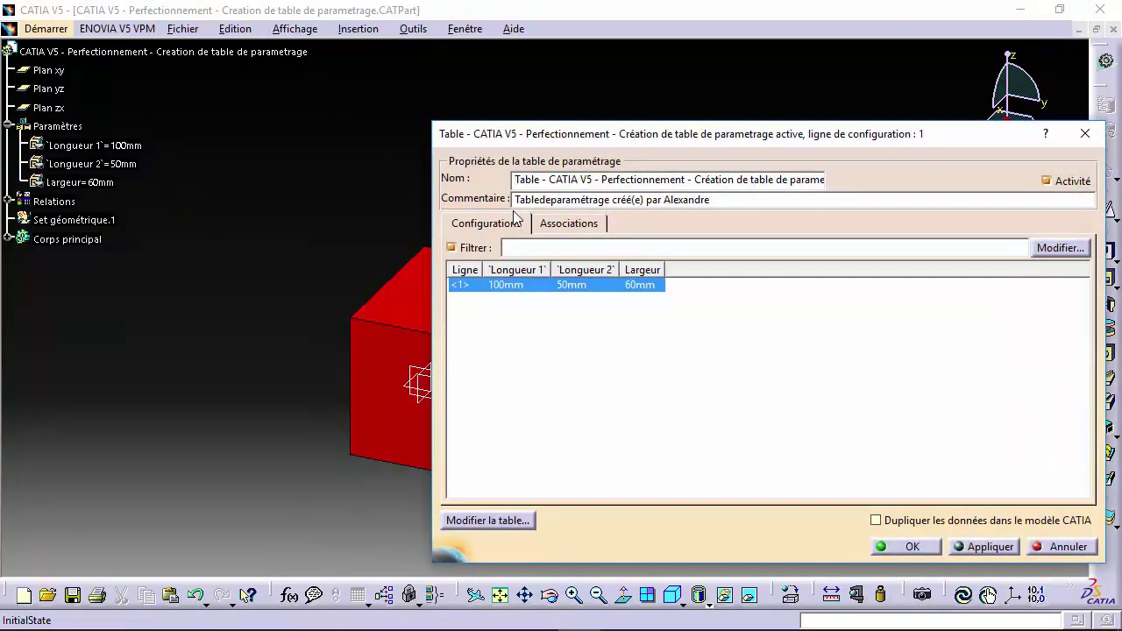
pyautogui.moveTo(642, 143); pyautogui.dragTo(469, 118)
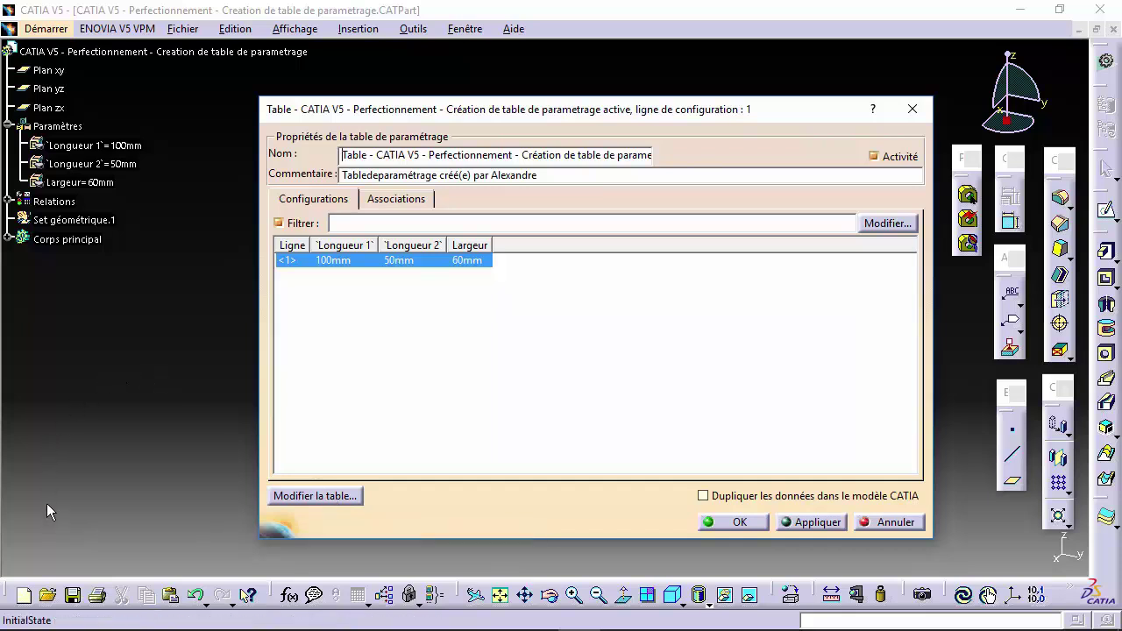
# Step: Open the design table's linked workbook in Excel, maximize its window and review the Longueur 1, Longueur 2 and Largeur column headers
pyautogui.click(283, 496)
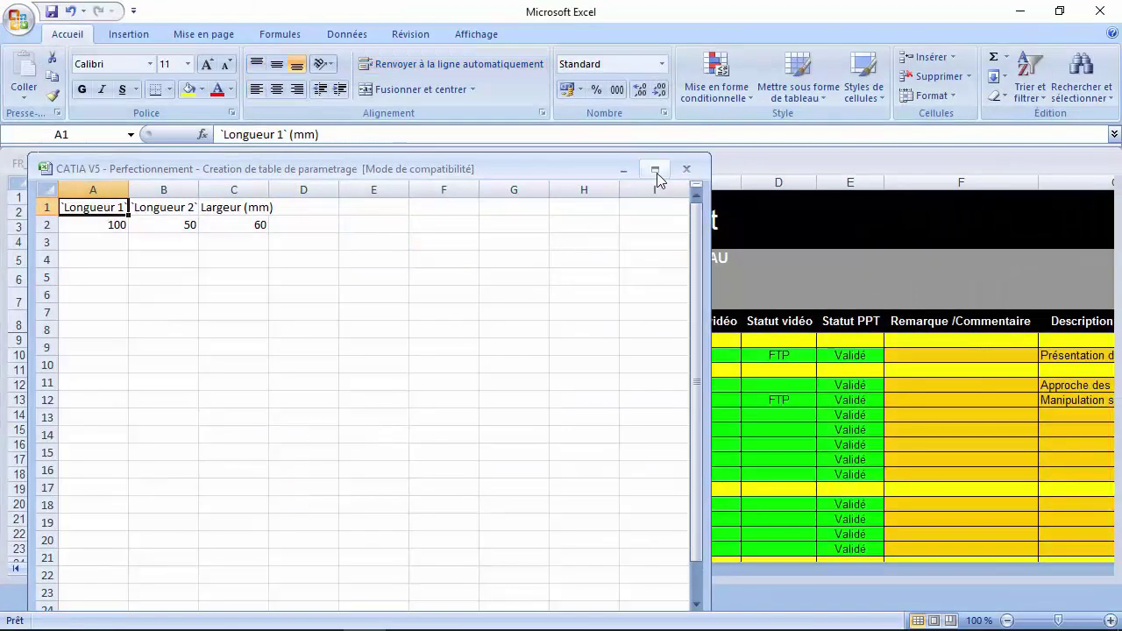
pyautogui.click(654, 169)
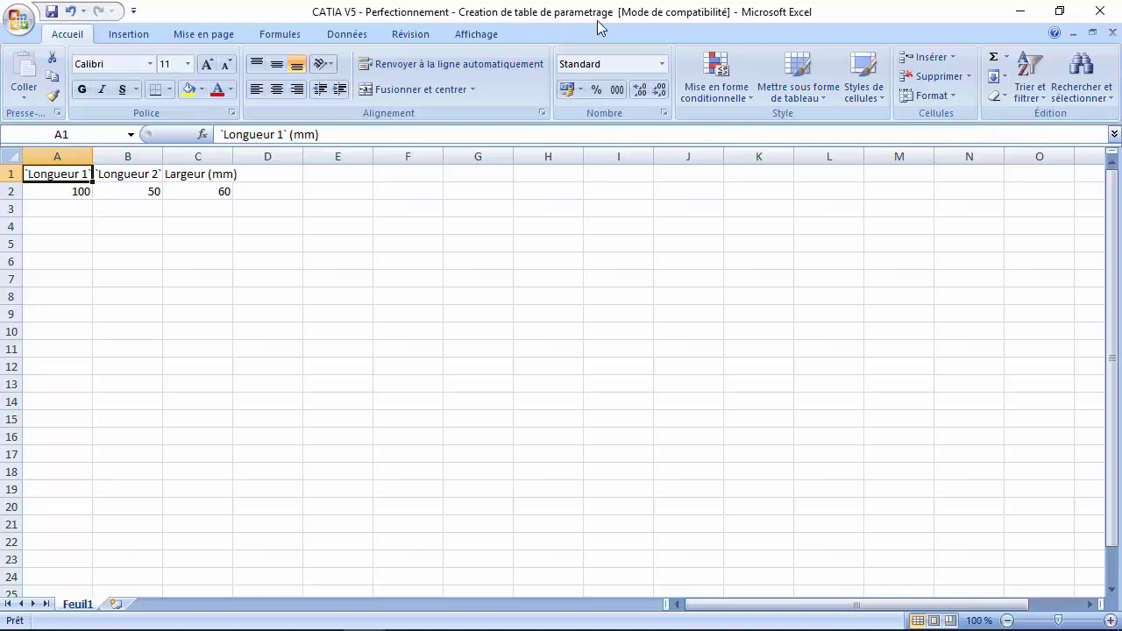
pyautogui.click(112, 173)
pyautogui.click(180, 172)
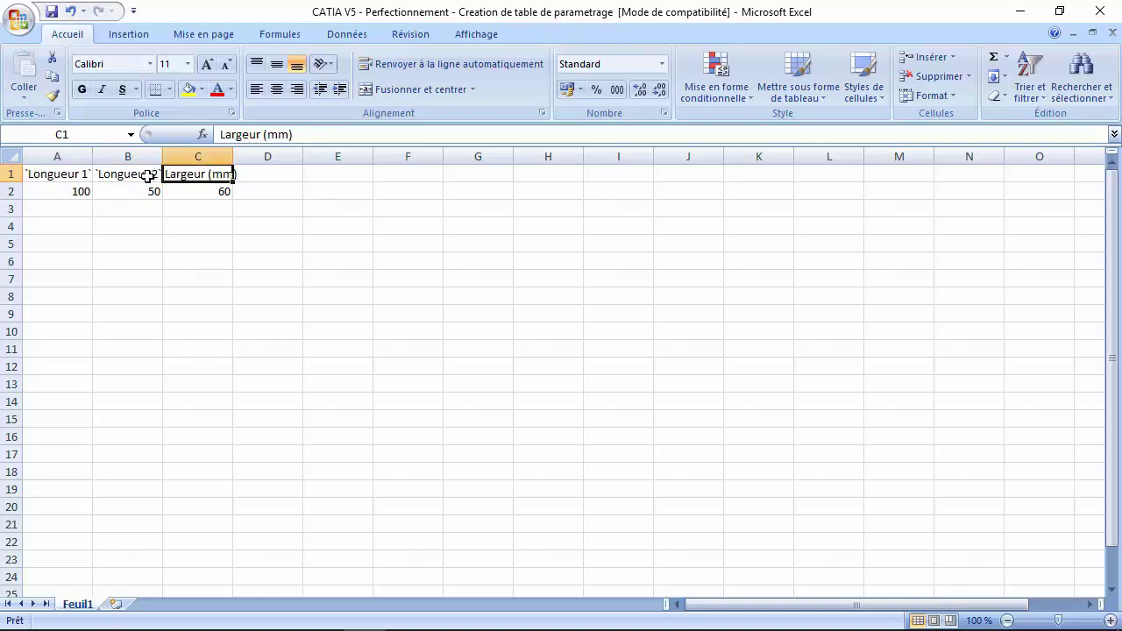
pyautogui.click(144, 175)
pyautogui.click(70, 179)
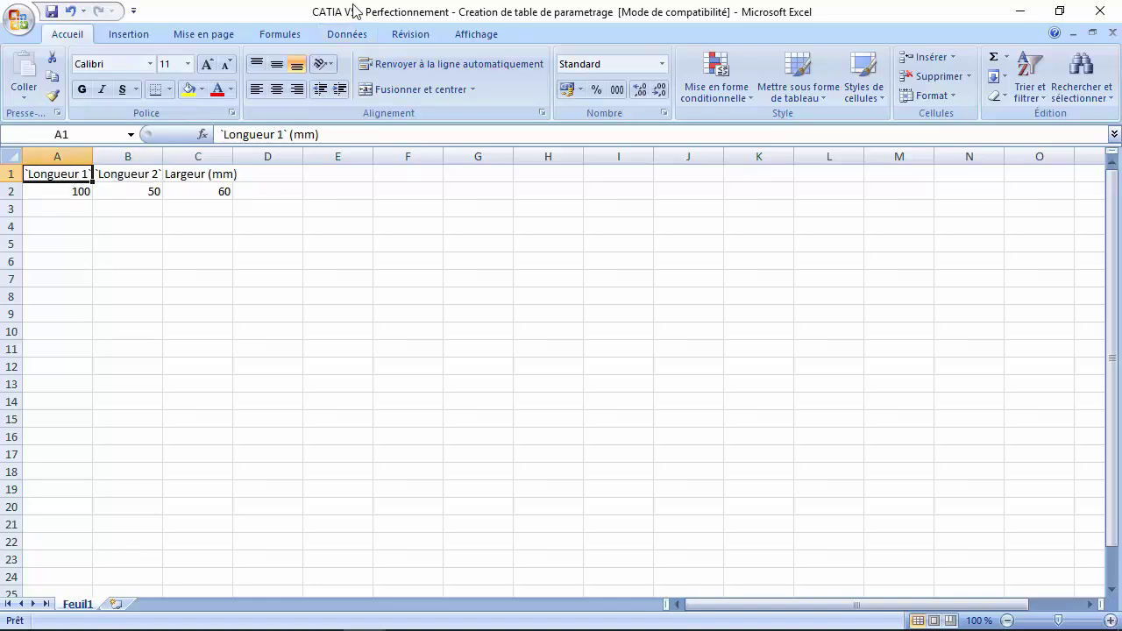
# Step: Set the configuration row's values to 80 for Longueur 1, 60 for Longueur 2 and 20 for Largeur
pyautogui.click(66, 191)
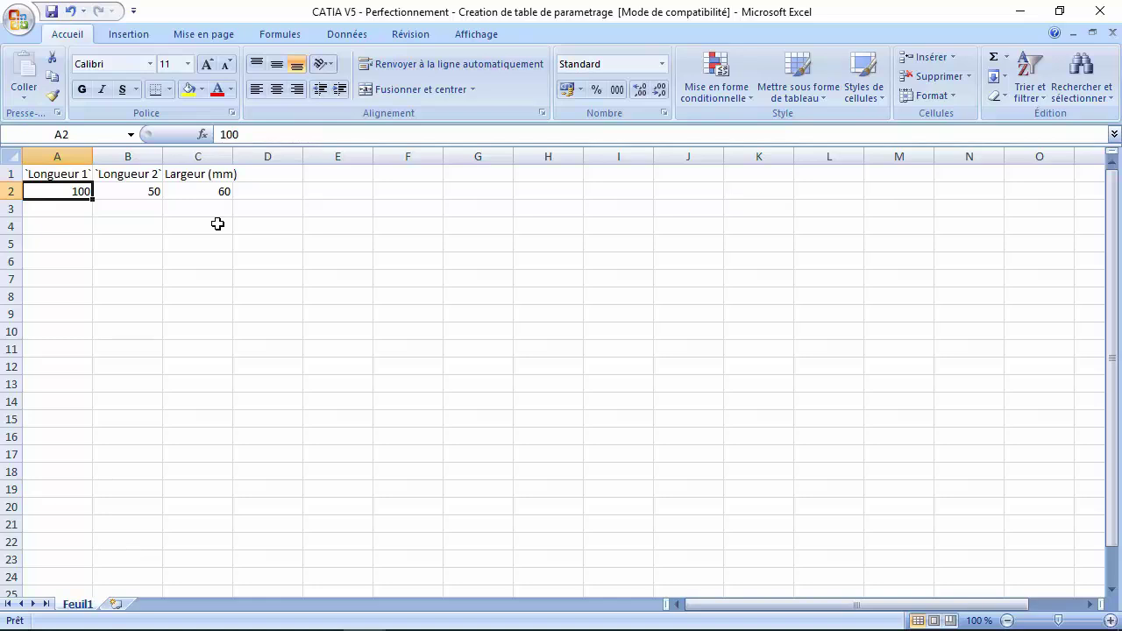
pyautogui.write('80')
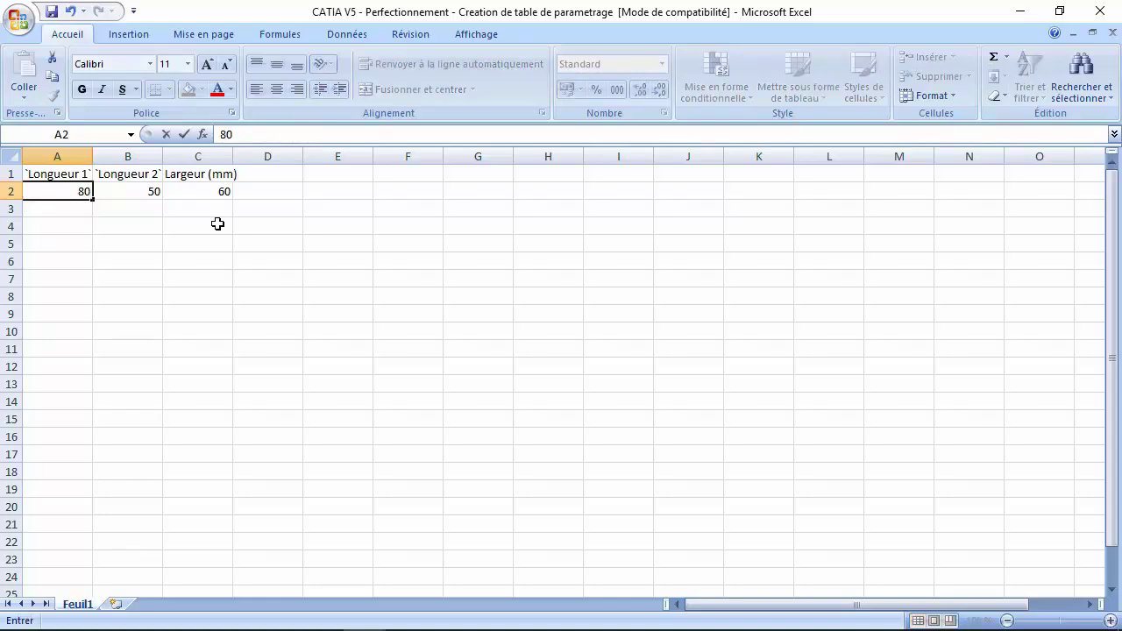
pyautogui.click(124, 190)
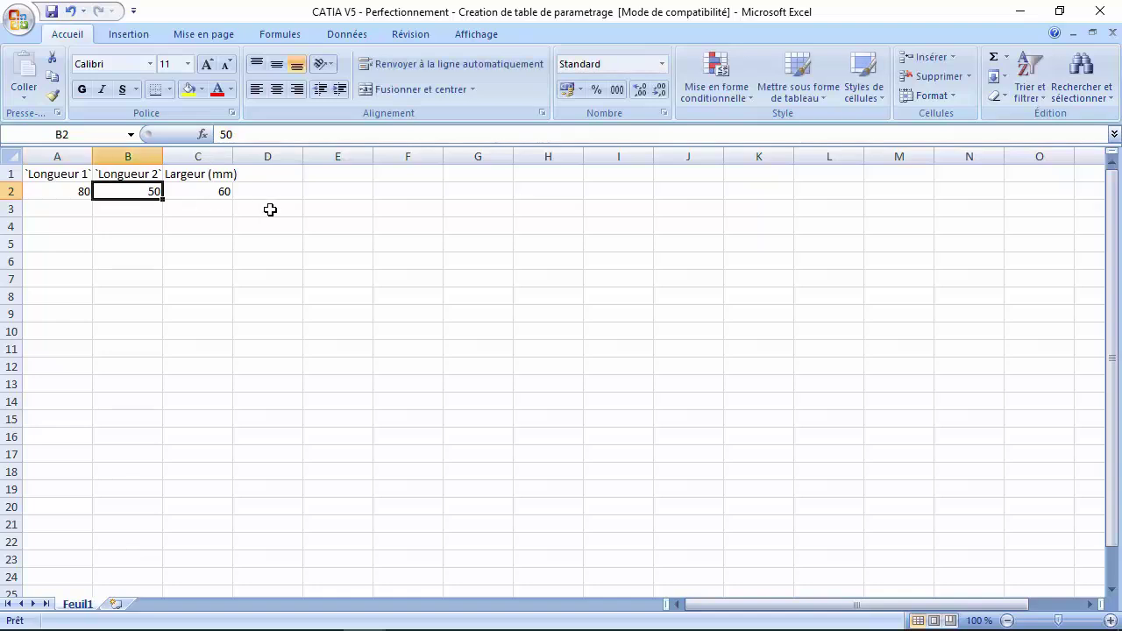
pyautogui.write('60')
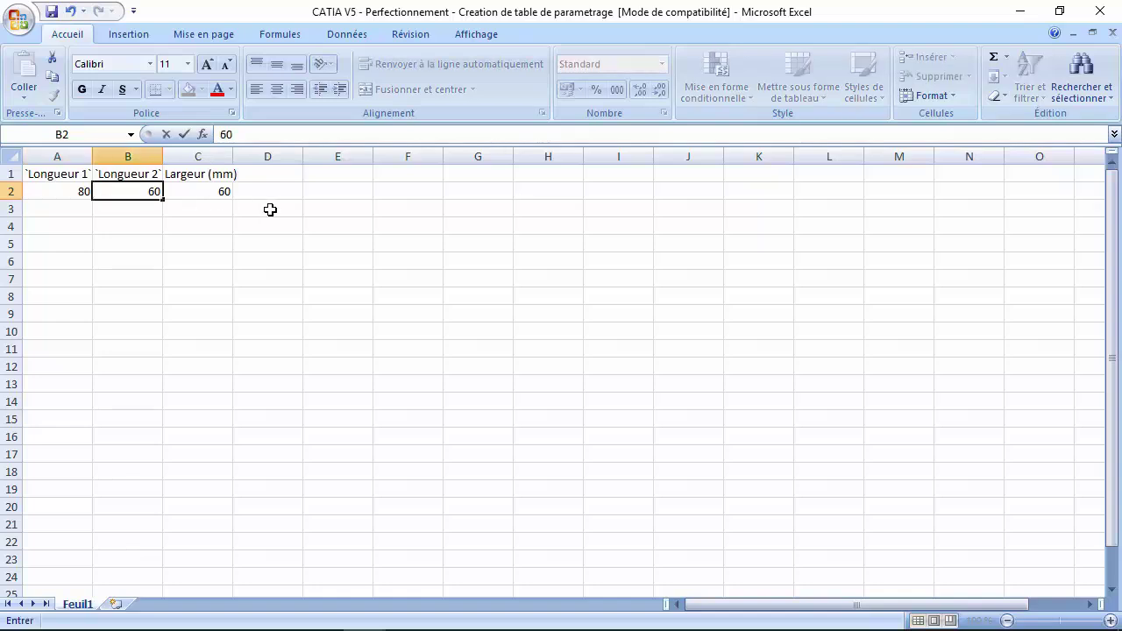
pyautogui.click(201, 193)
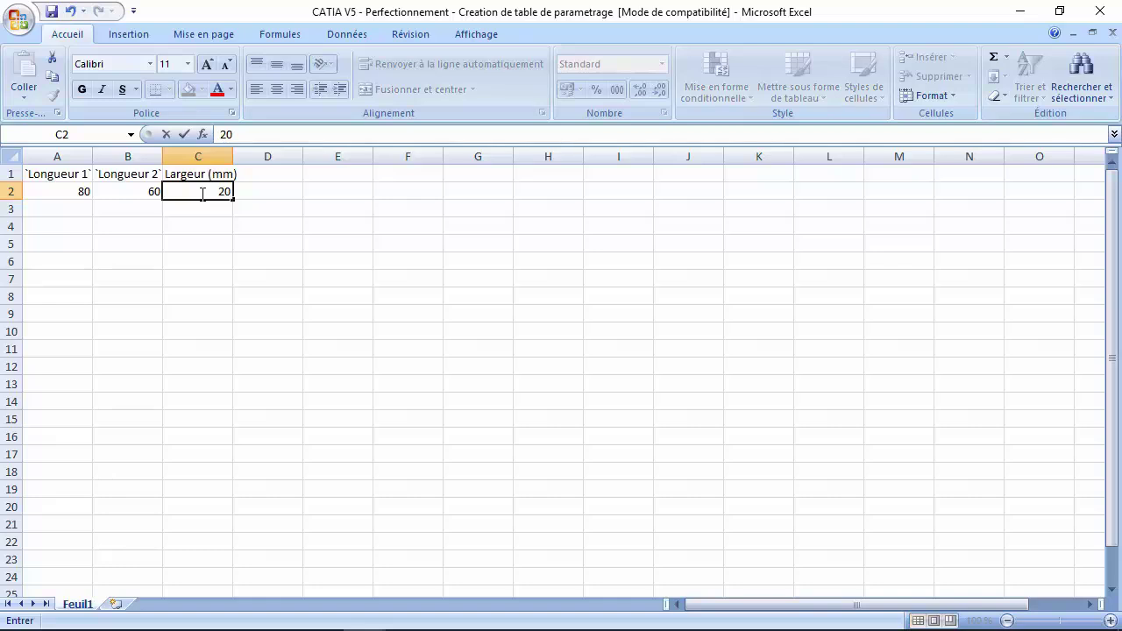
# Step: Save and close the workbook, dismiss the synchronisation report and apply the updated design table to the block
pyautogui.click(55, 15)
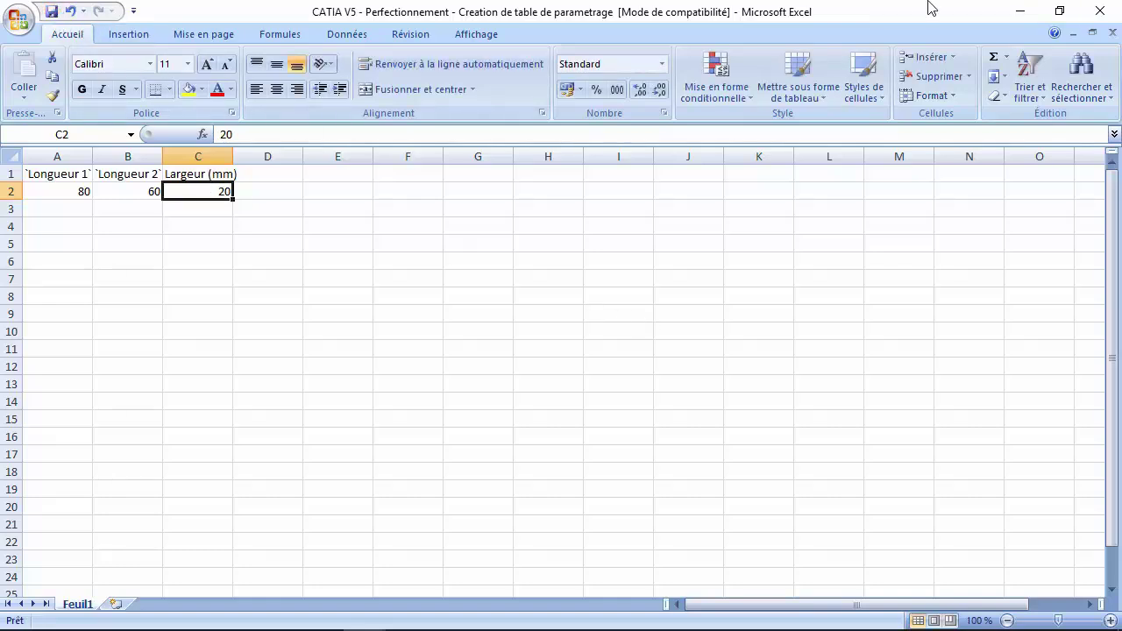
pyautogui.click(1099, 12)
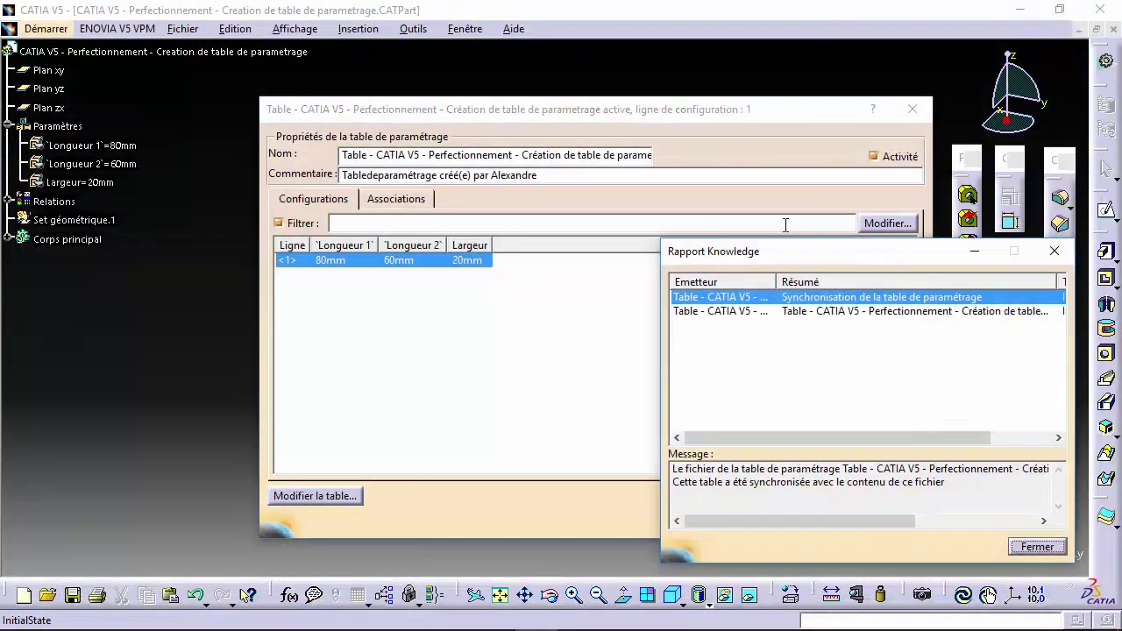
pyautogui.moveTo(809, 256); pyautogui.dragTo(589, 212)
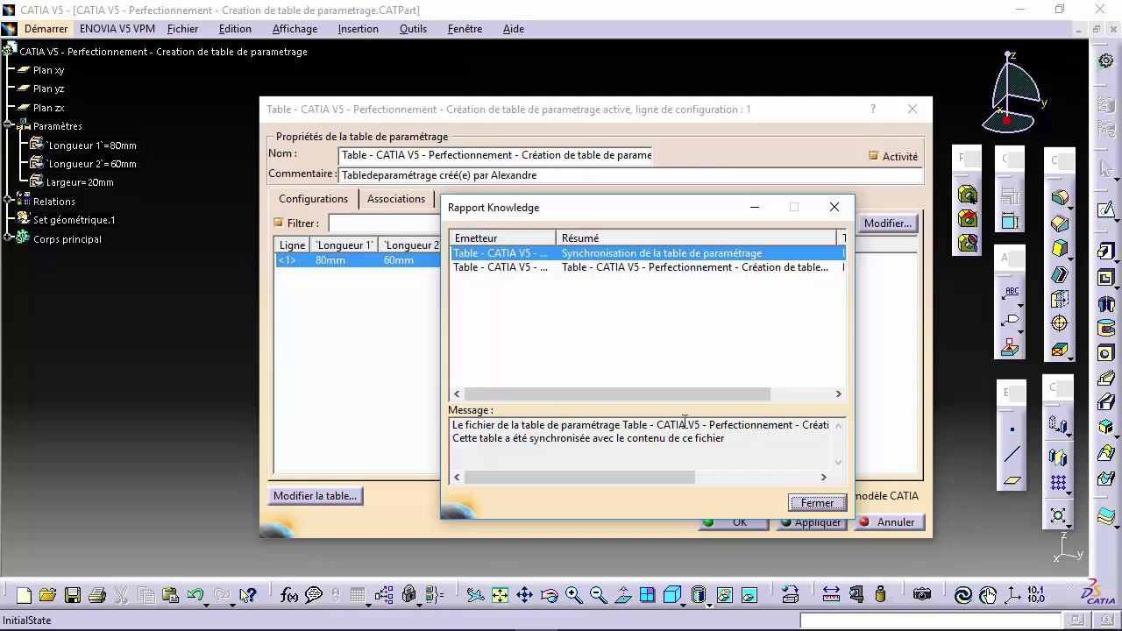
pyautogui.click(816, 505)
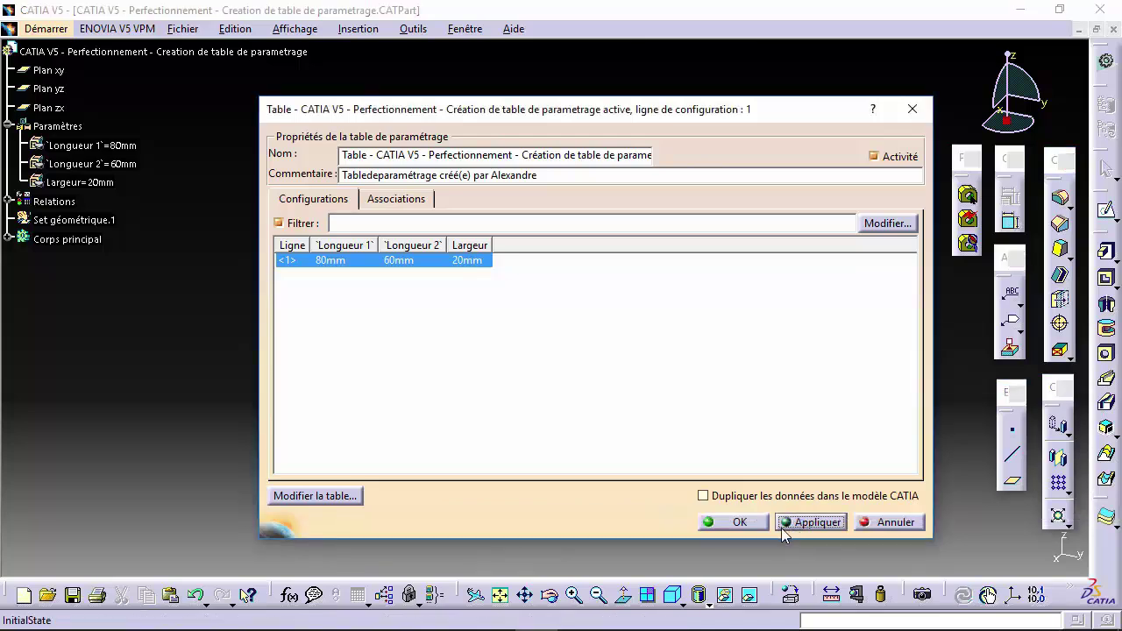
pyautogui.click(740, 522)
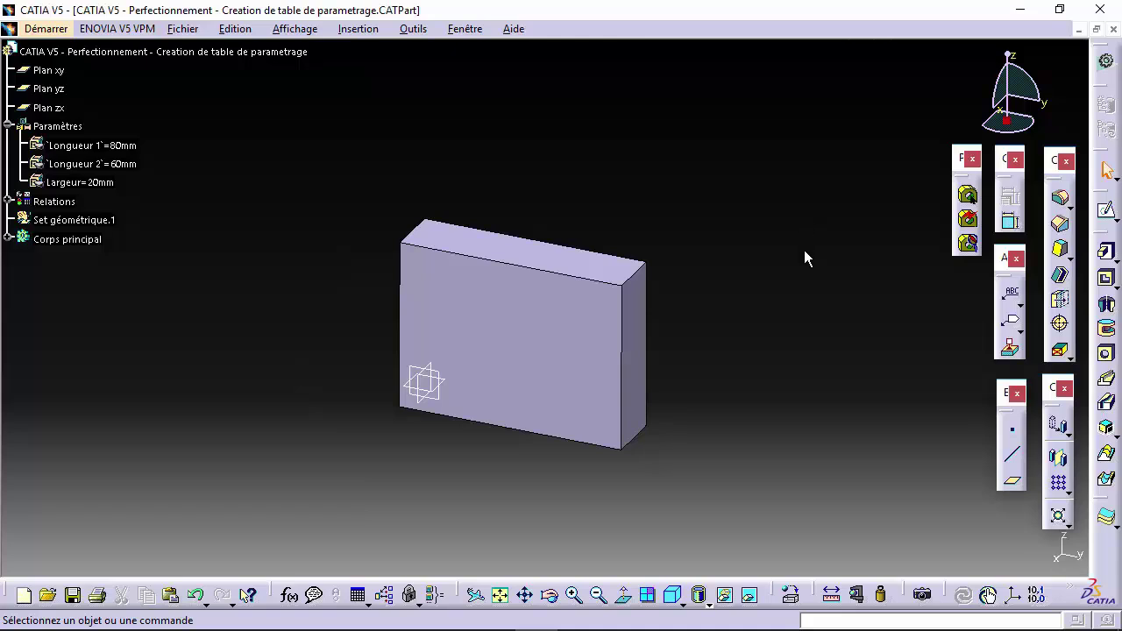
pyautogui.click(103, 184)
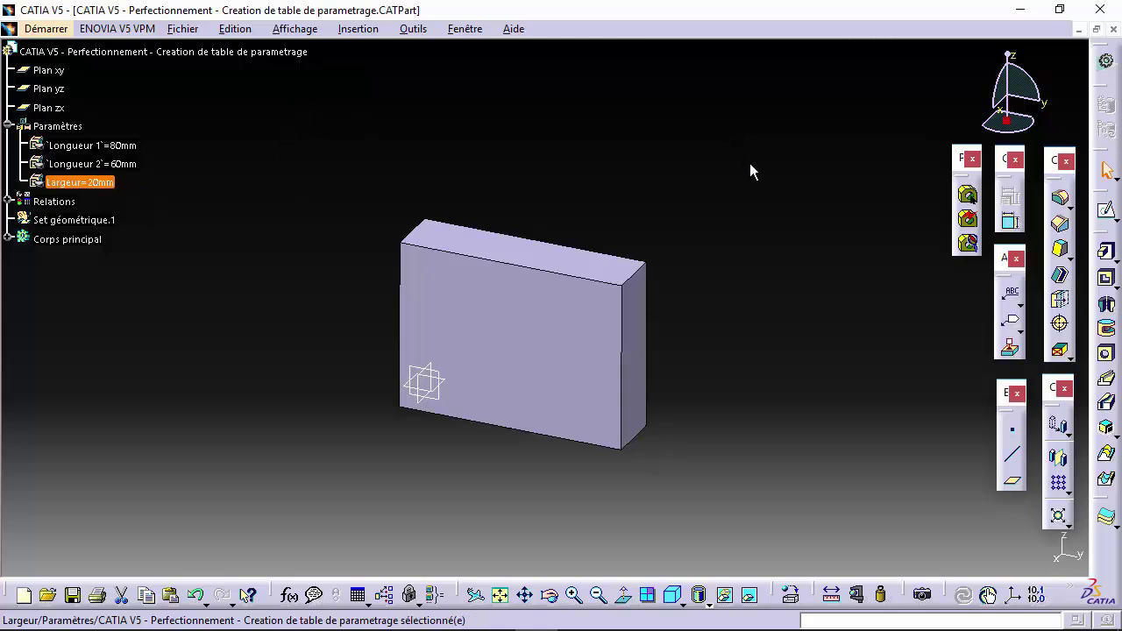
pyautogui.click(391, 184)
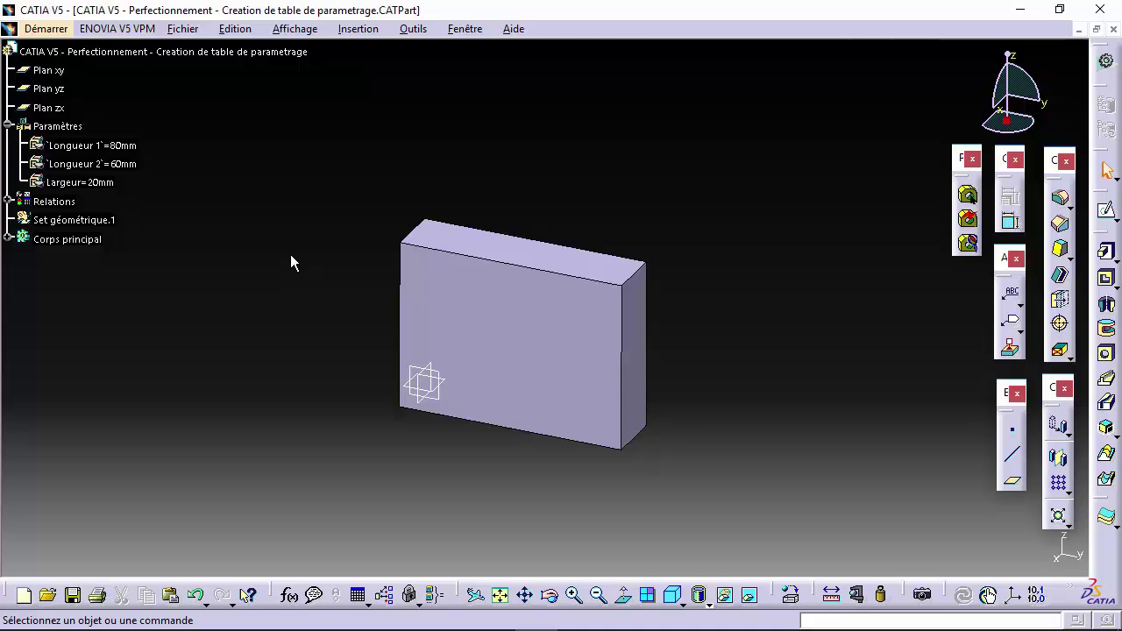
pyautogui.moveTo(463, 320); pyautogui.dragTo(505, 347, button='middle')
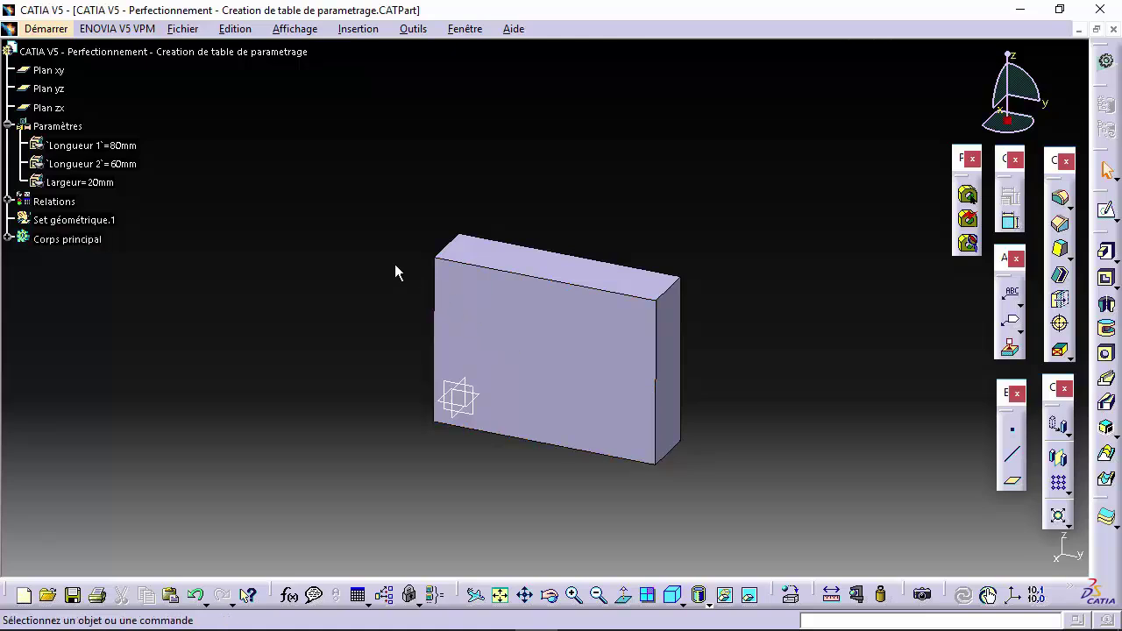
pyautogui.moveTo(368, 176); pyautogui.dragTo(773, 491)
pyautogui.click(810, 401)
# Step: Examine the formula-driven dimensions in Esquisse.1 and the length in the definition of Extrusion.1, leaving both unmodified
pyautogui.click(8, 240)
pyautogui.doubleClick(54, 276)
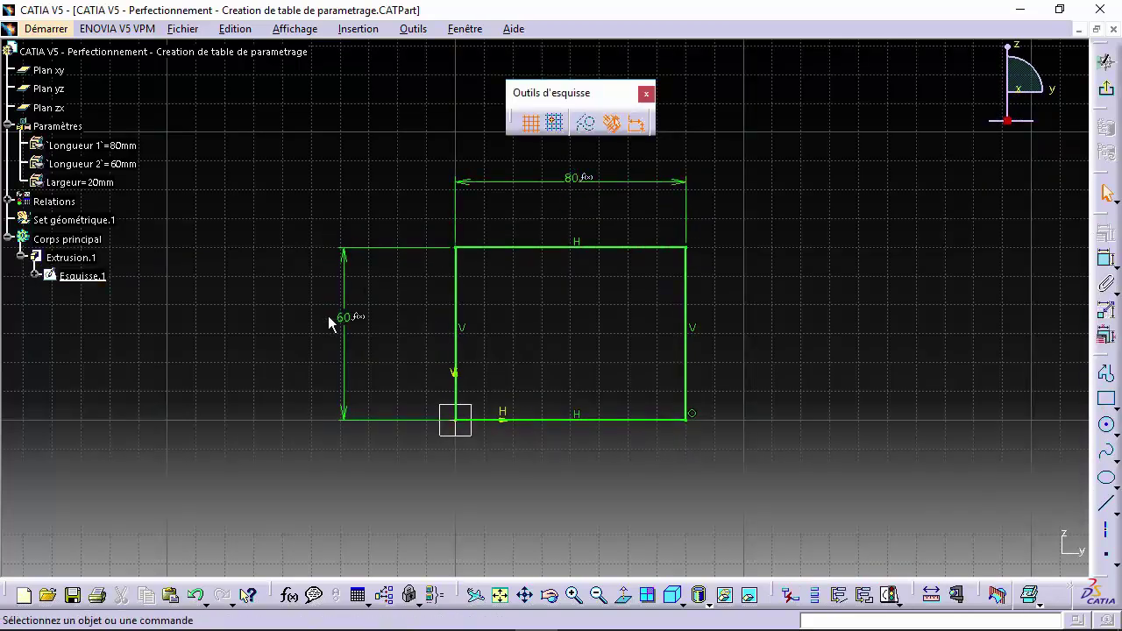
pyautogui.click(1108, 91)
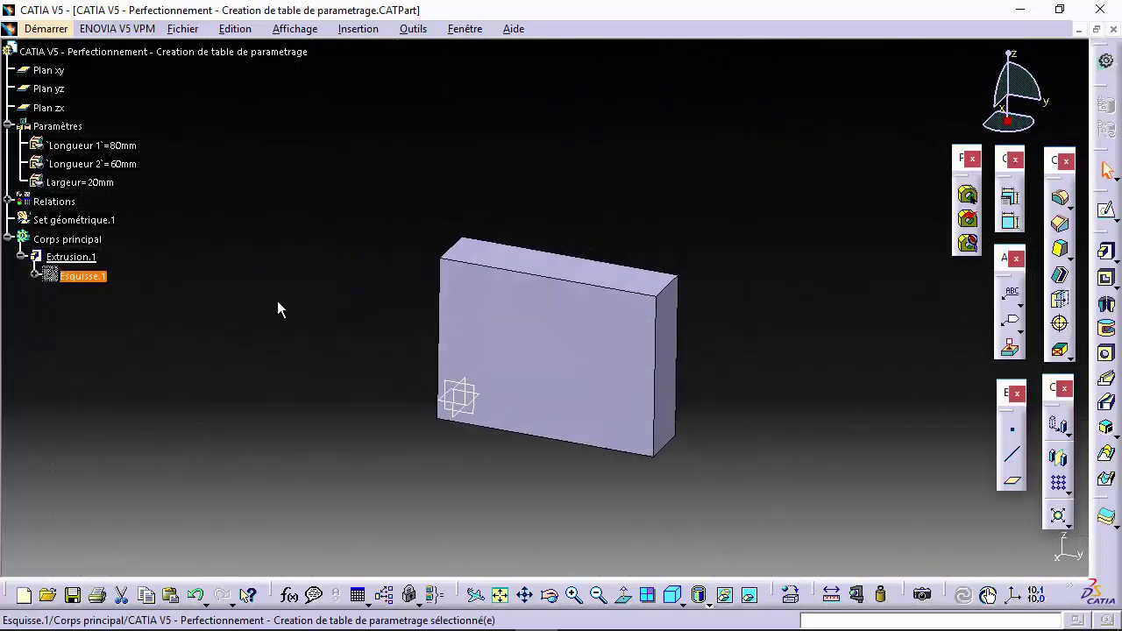
pyautogui.doubleClick(53, 256)
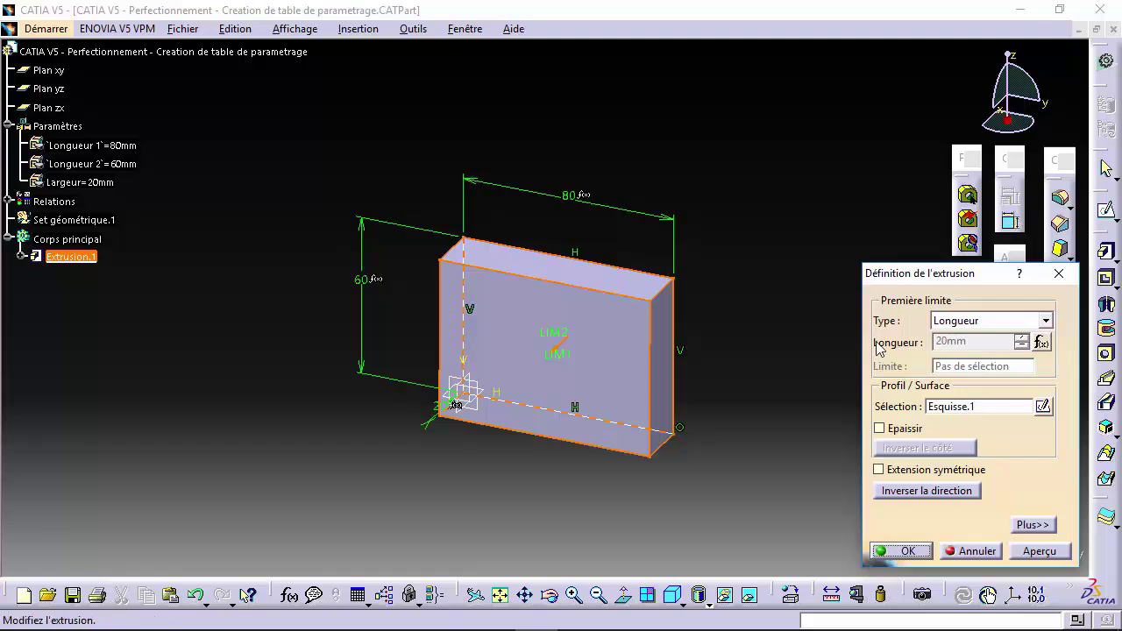
pyautogui.click(972, 550)
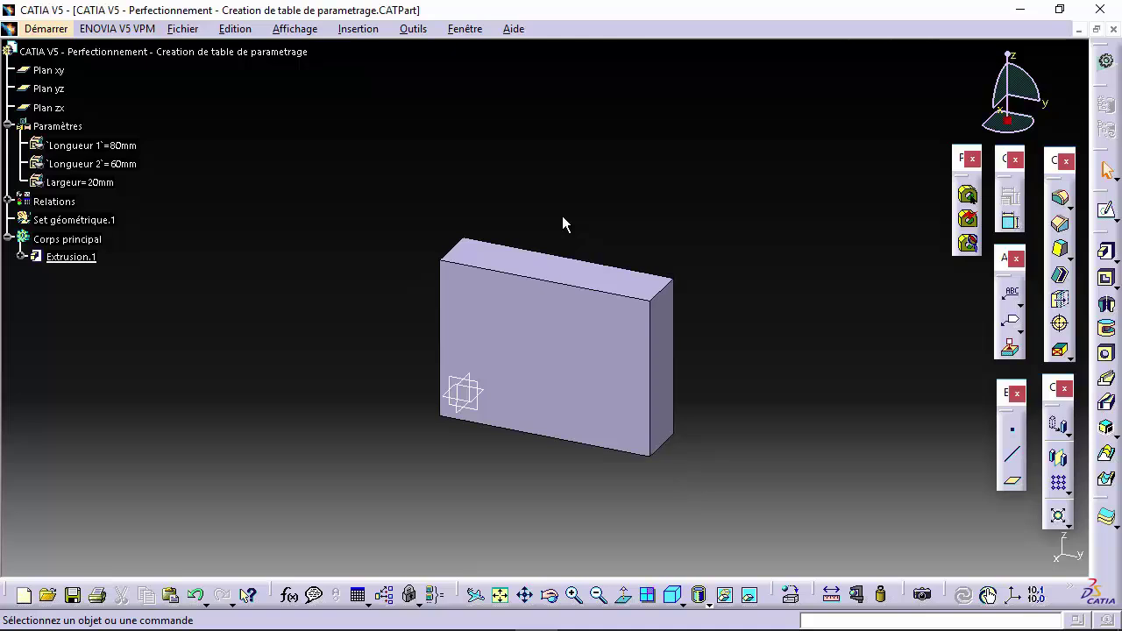
# Step: Switch to the PowerPoint slideshow and advance to the "Ce qu'on a couvert" summary slide
pyautogui.hotkey('alt', 'Tab')
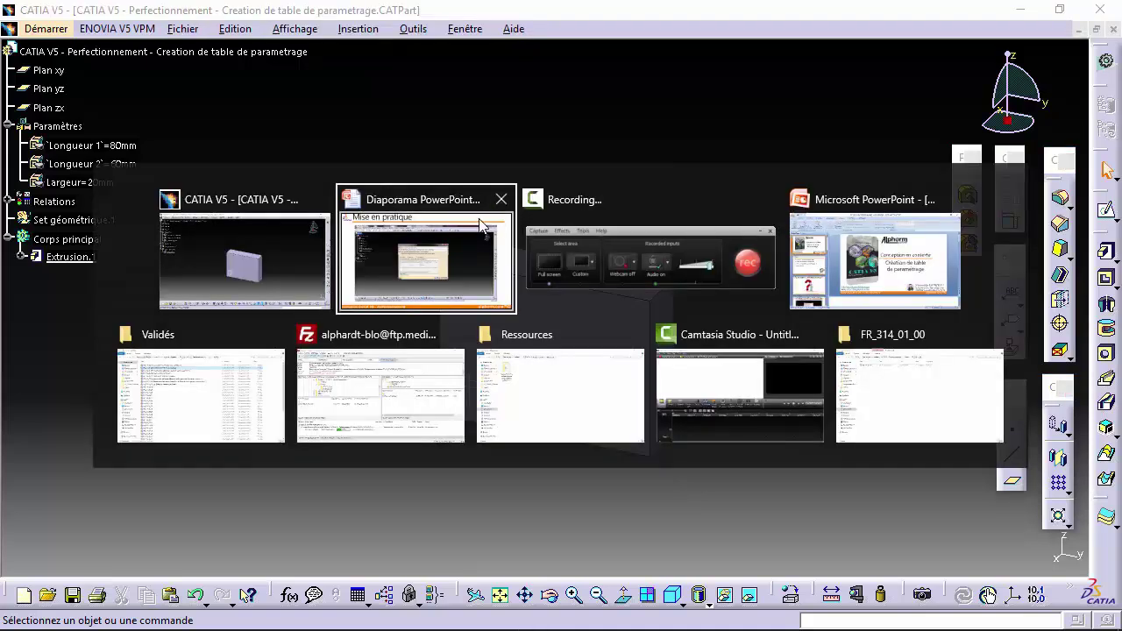
pyautogui.click(478, 218)
pyautogui.click(30, 248)
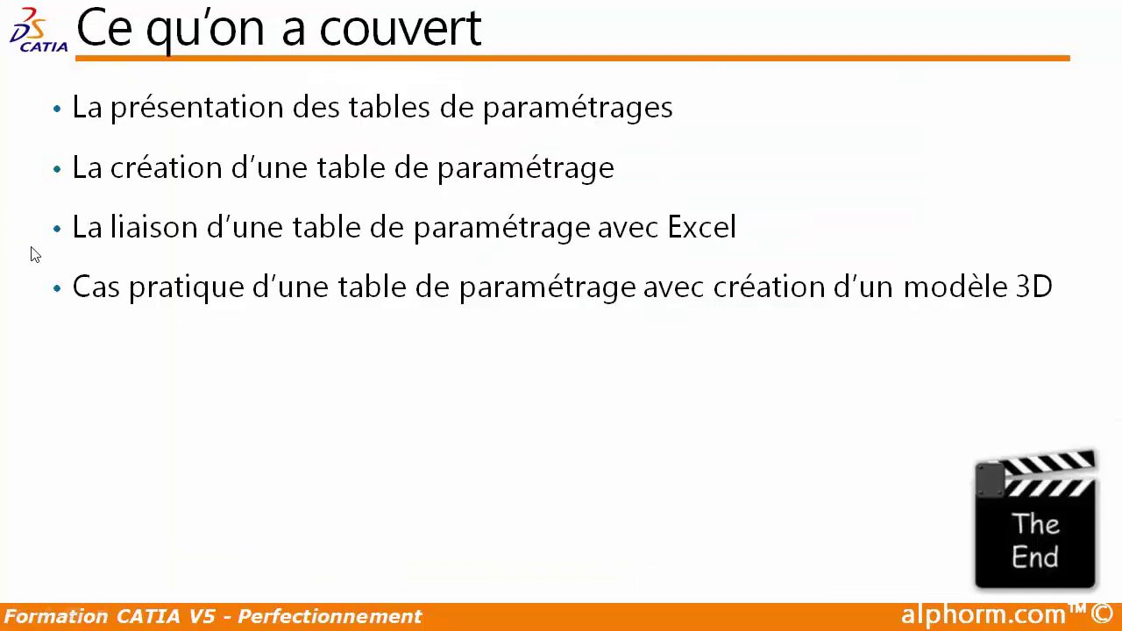